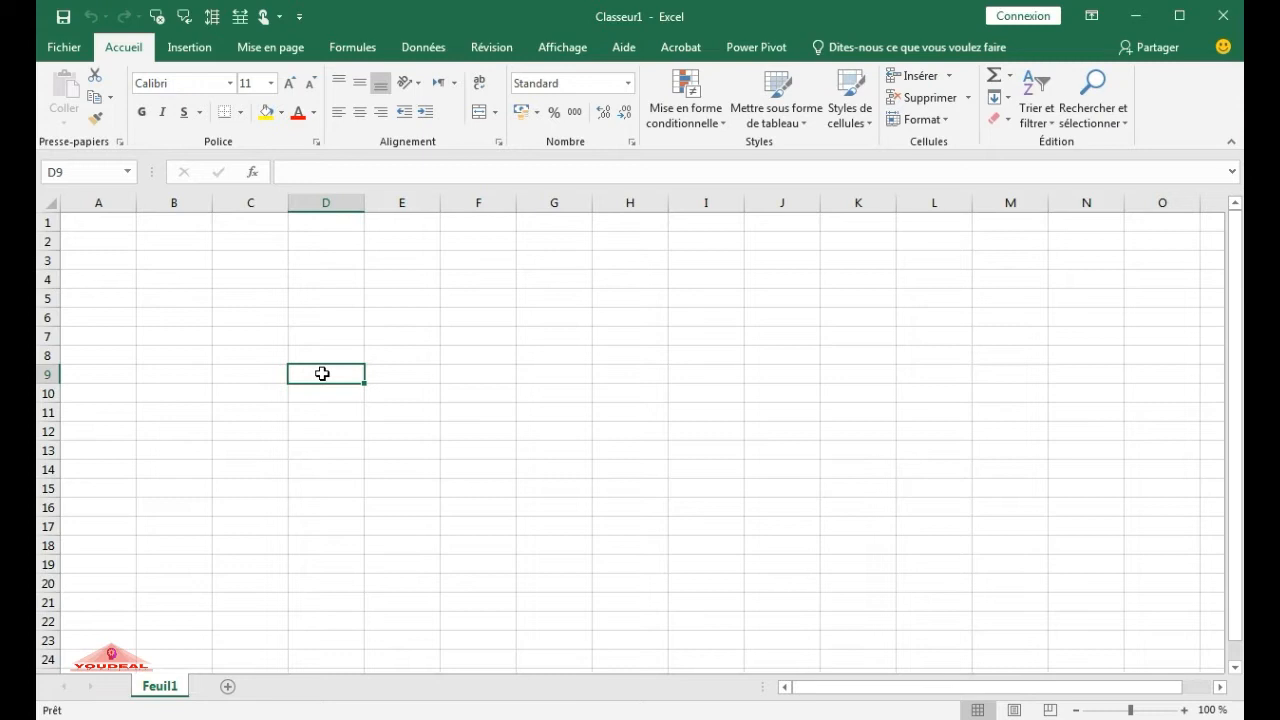
text(=)
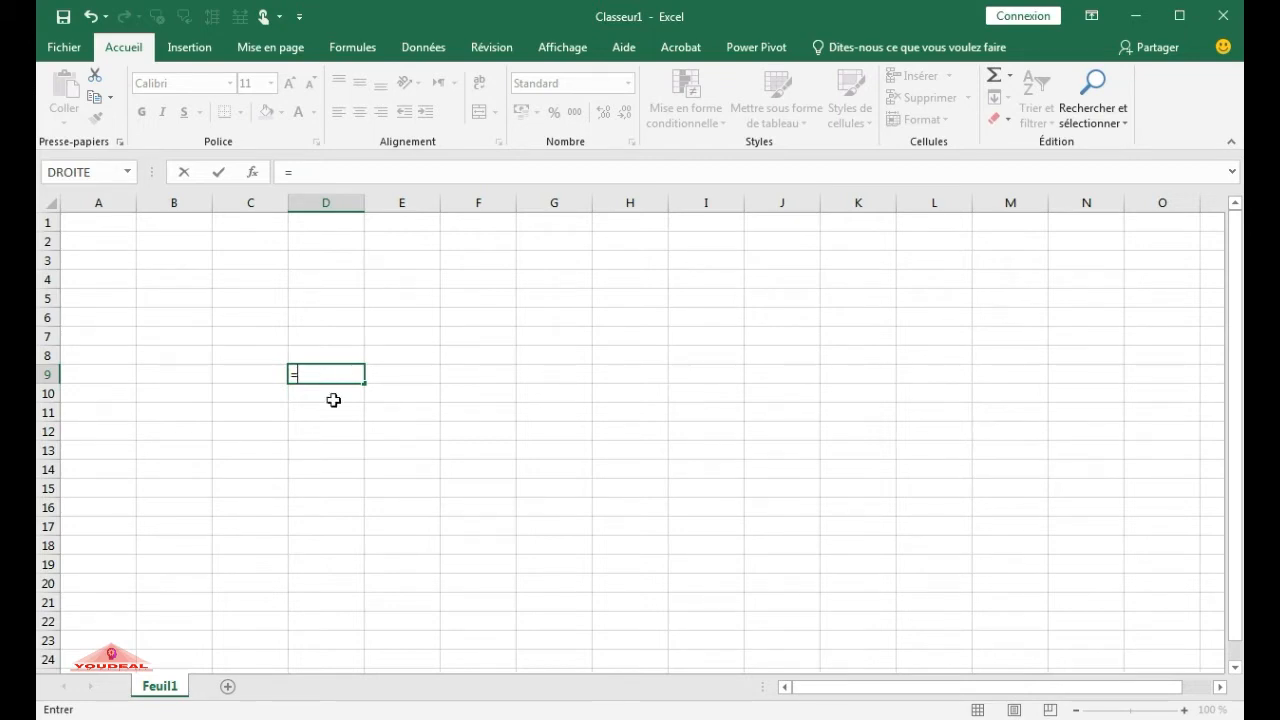
click(344, 376)
key(BackSpace)
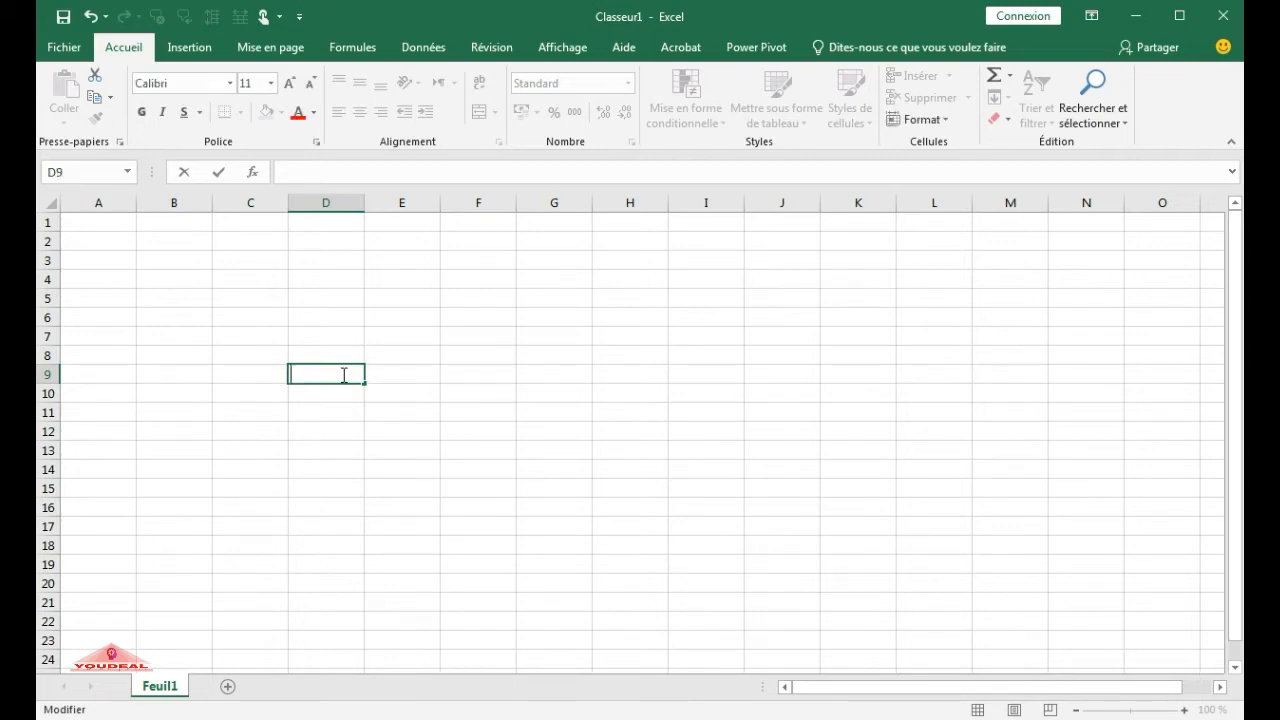
Enter the formula =DATE(2020;04;04) in cell A3
click(88, 260)
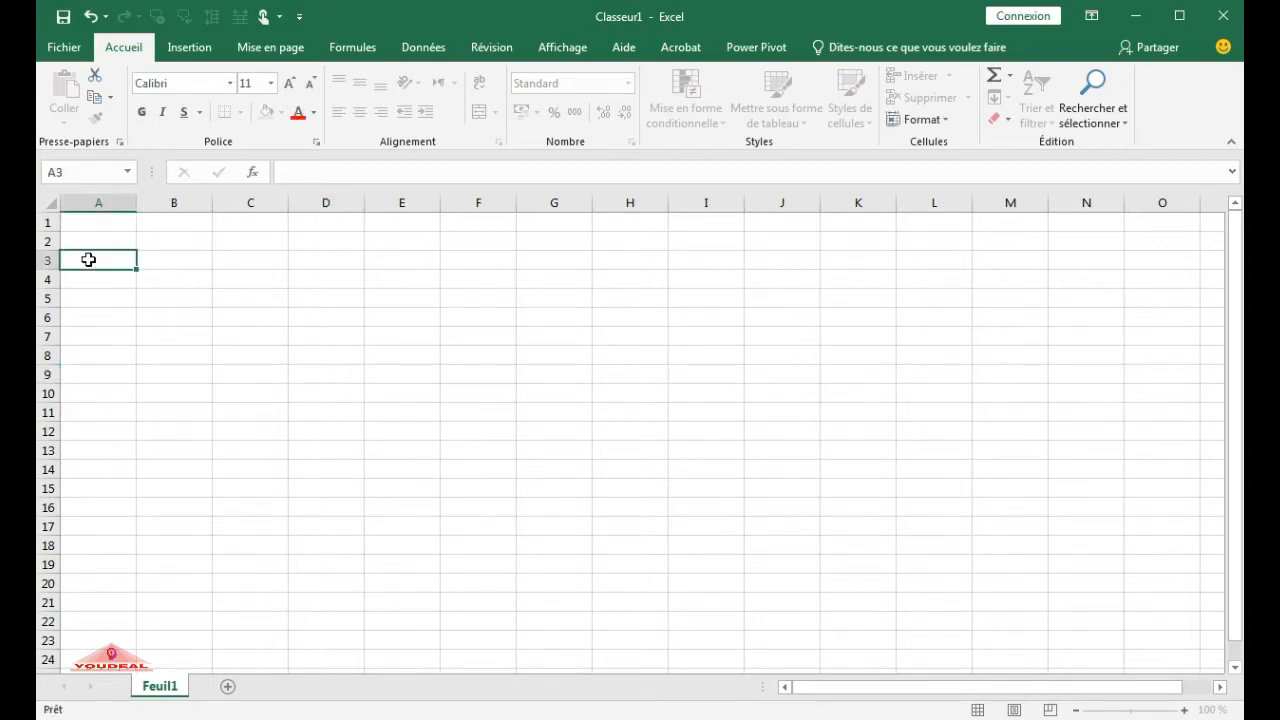
text(=date)
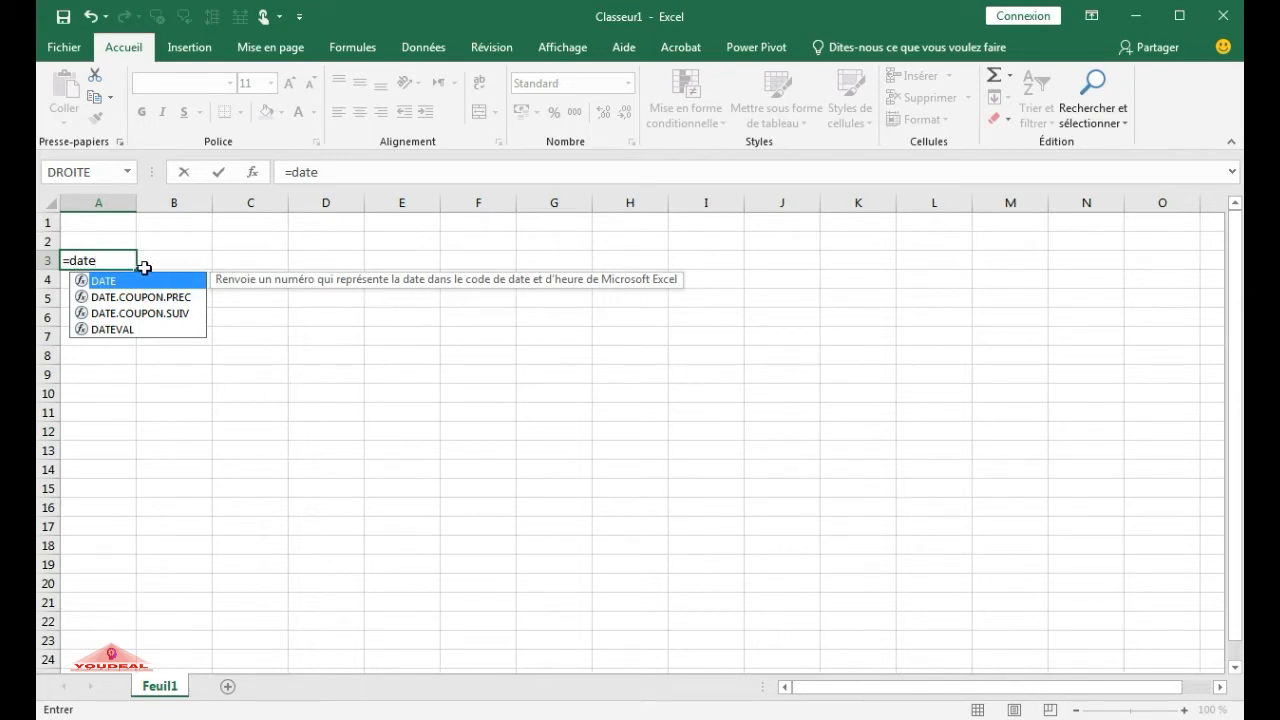
text(()
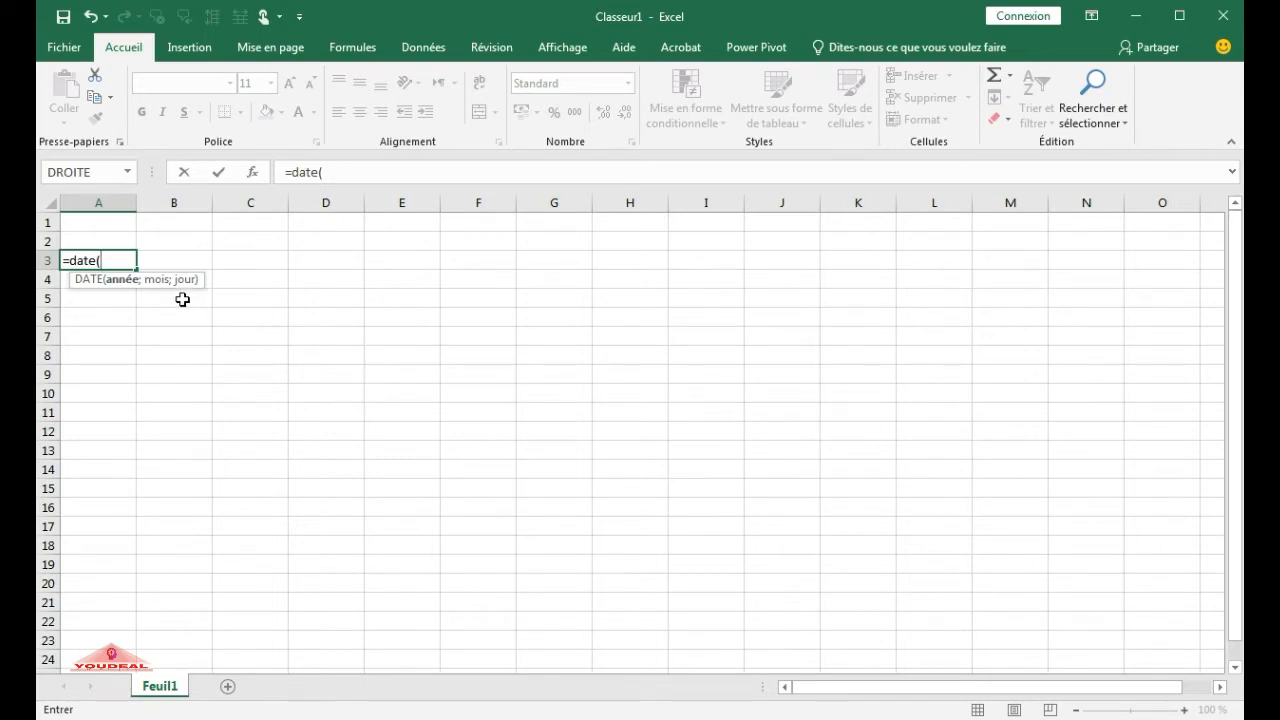
text(2020;)
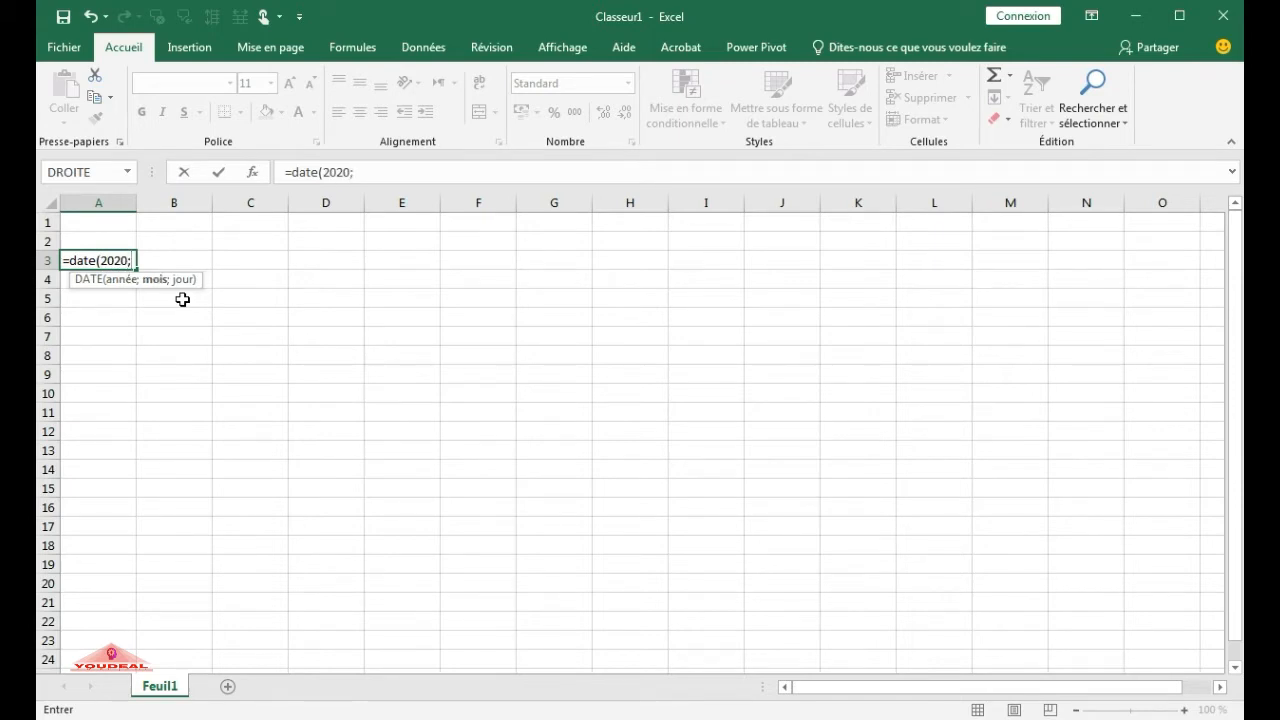
text(04;04)
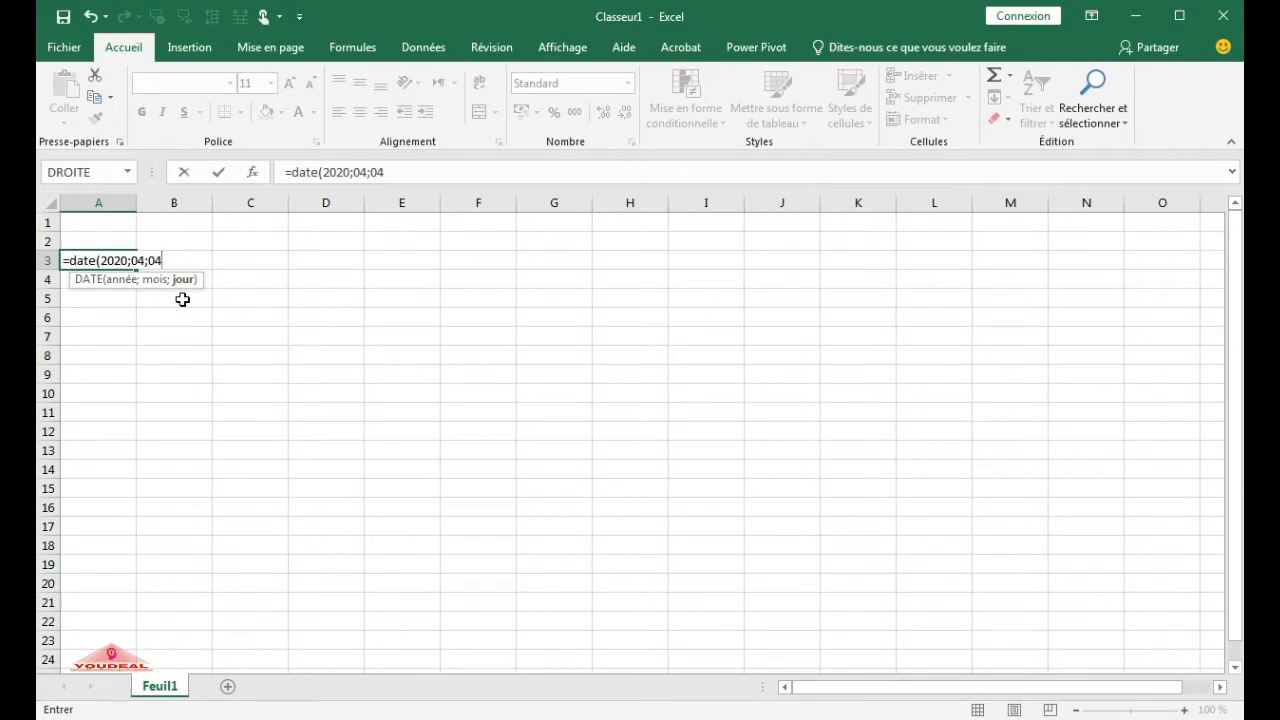
text())
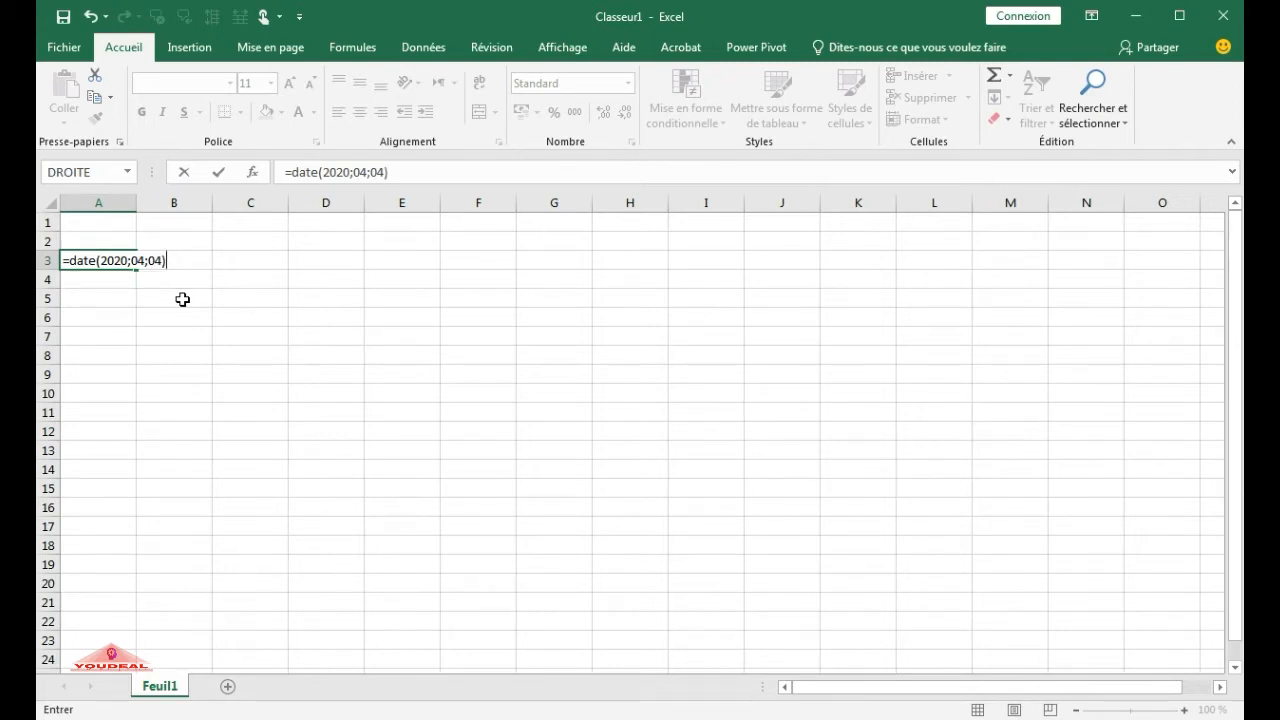
key(Return)
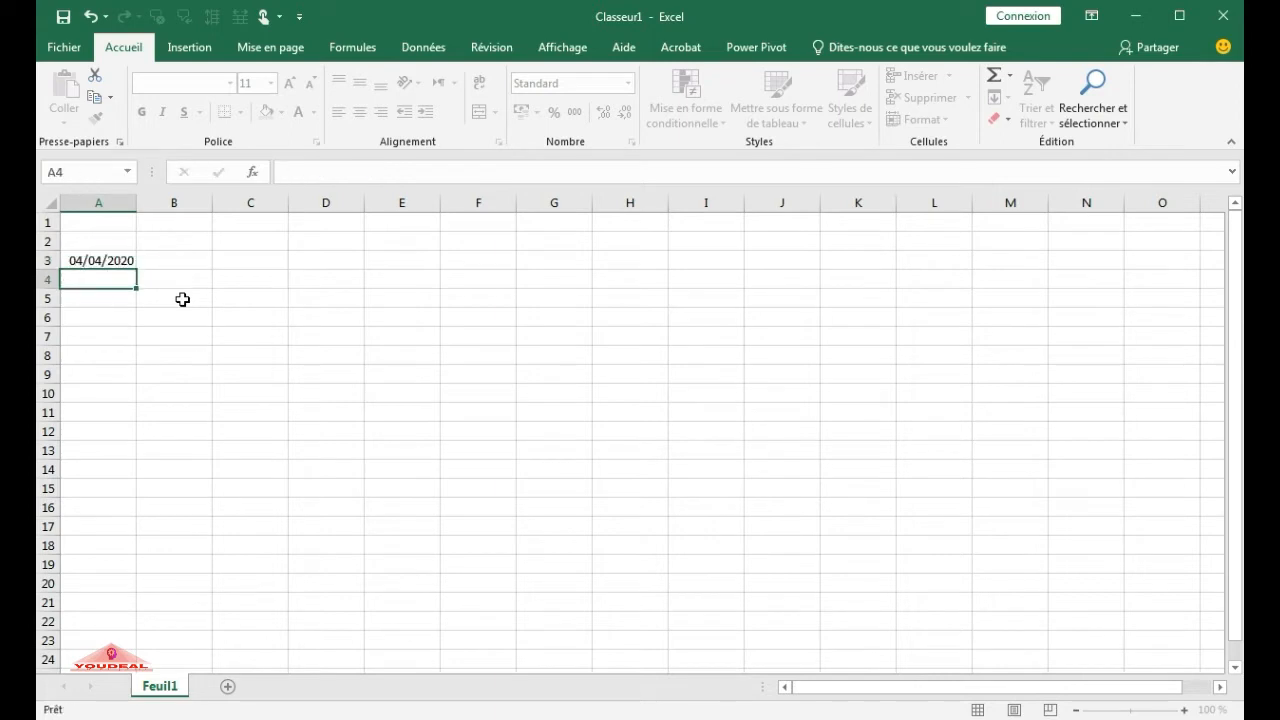
Enter the formula =NB(57;98;24;31) in cell A5 to count the listed numeric values
click(128, 331)
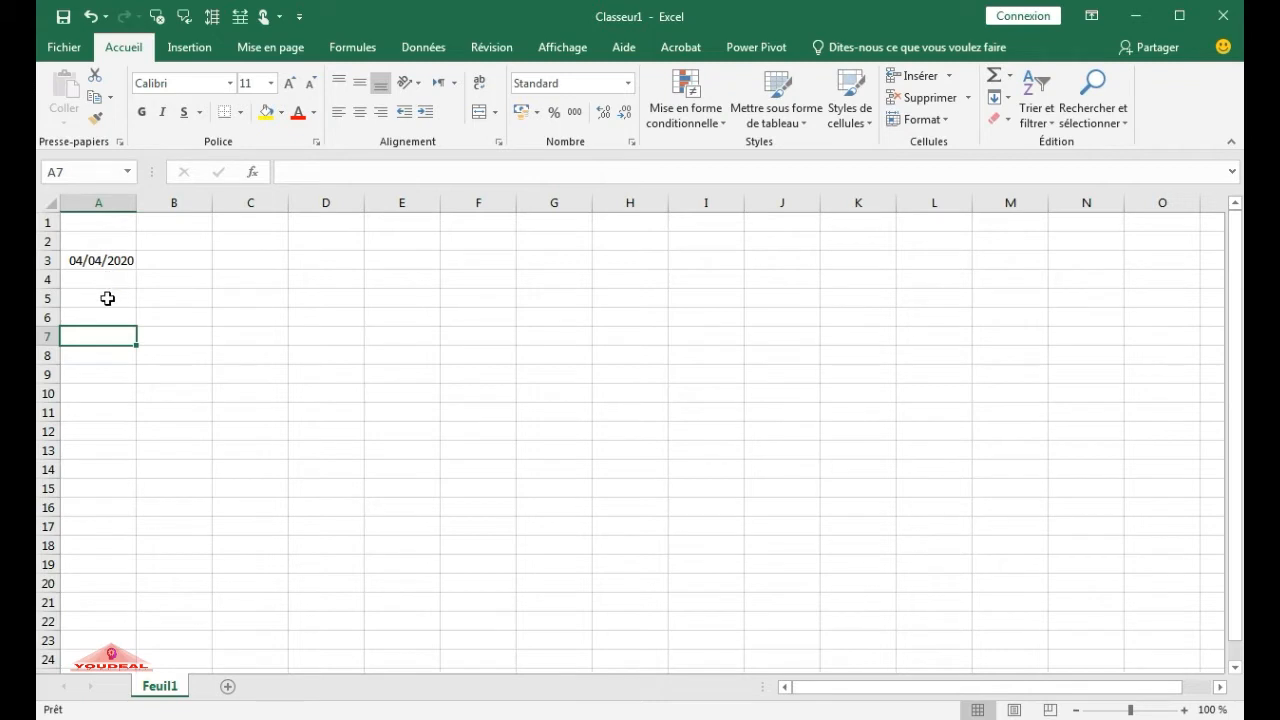
click(105, 296)
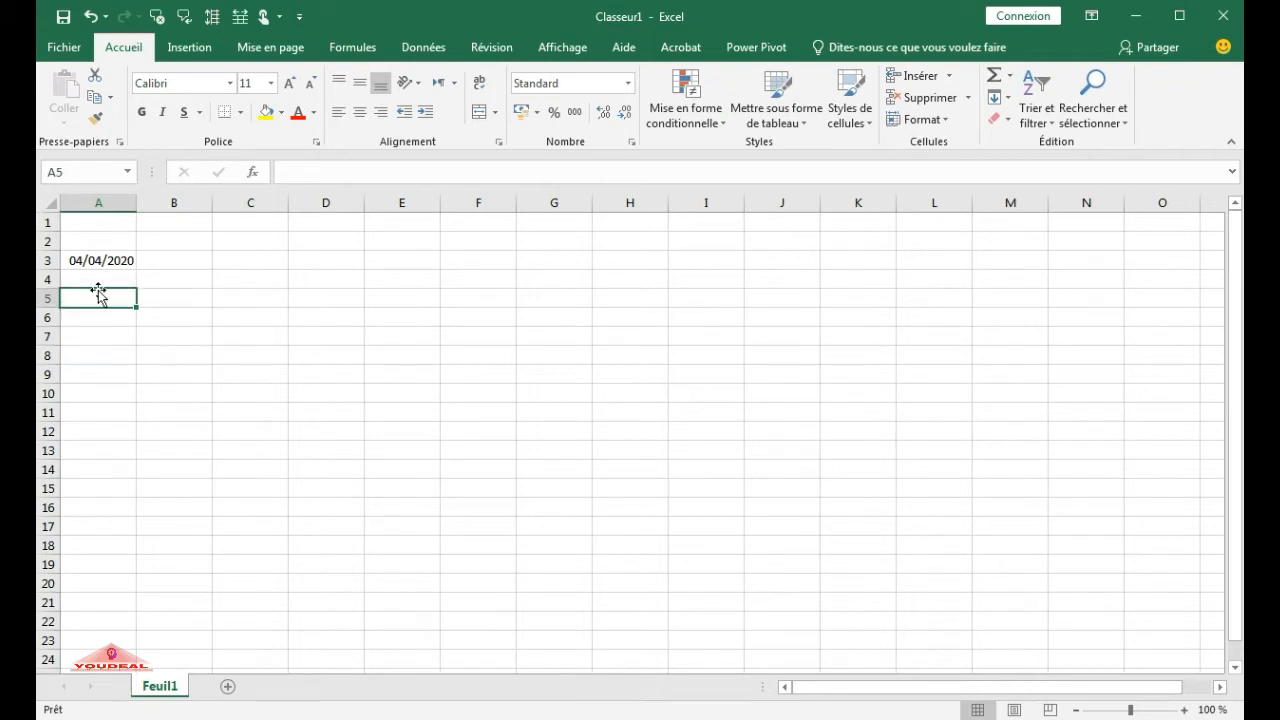
text(=nb)
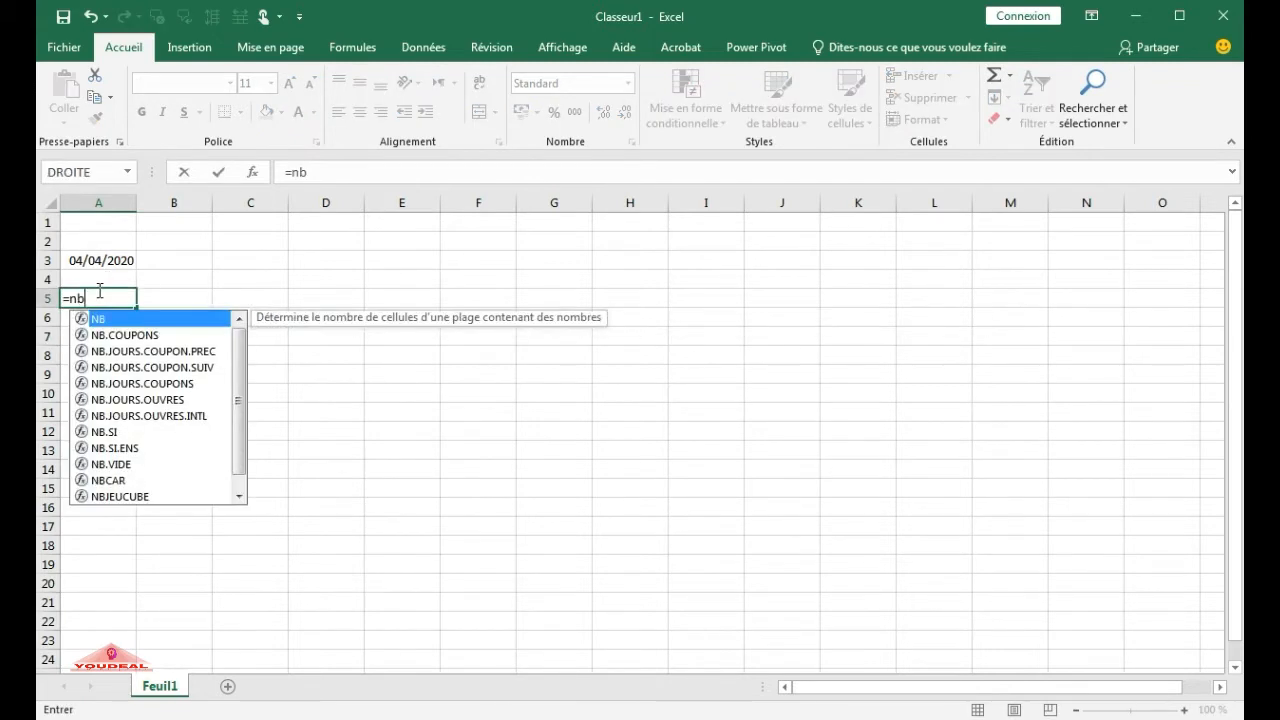
text(()
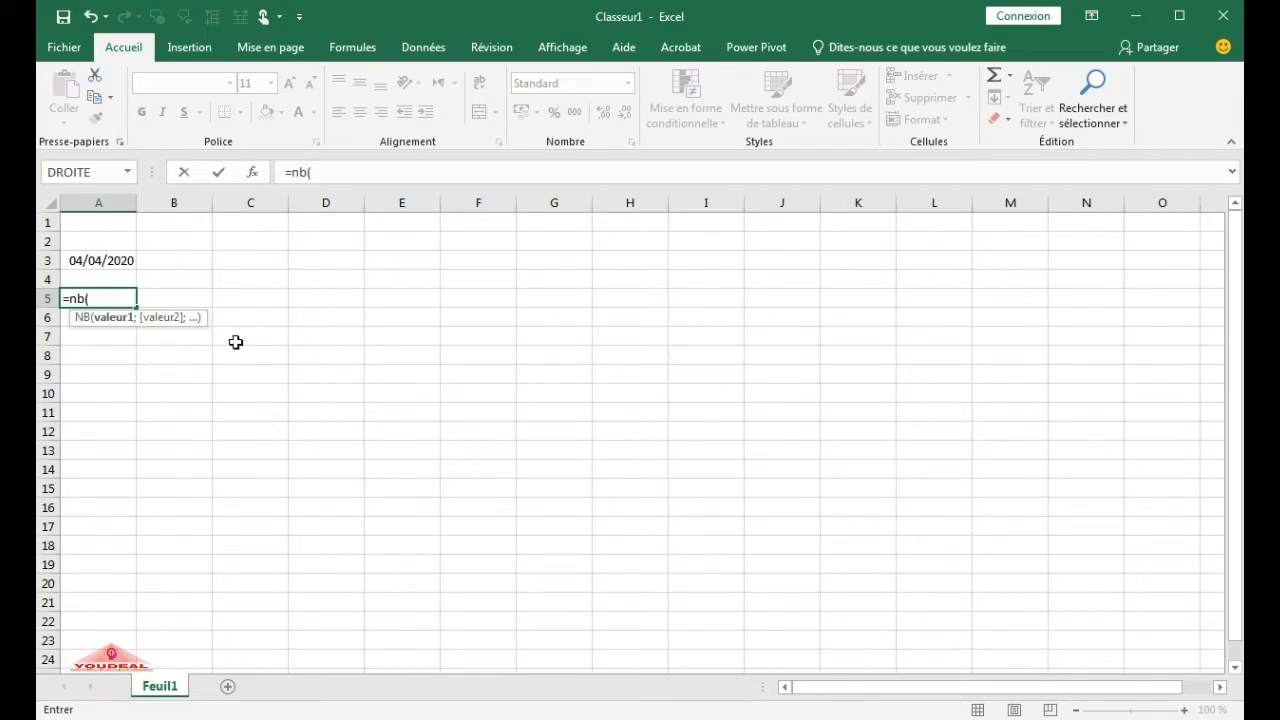
text(57;98)
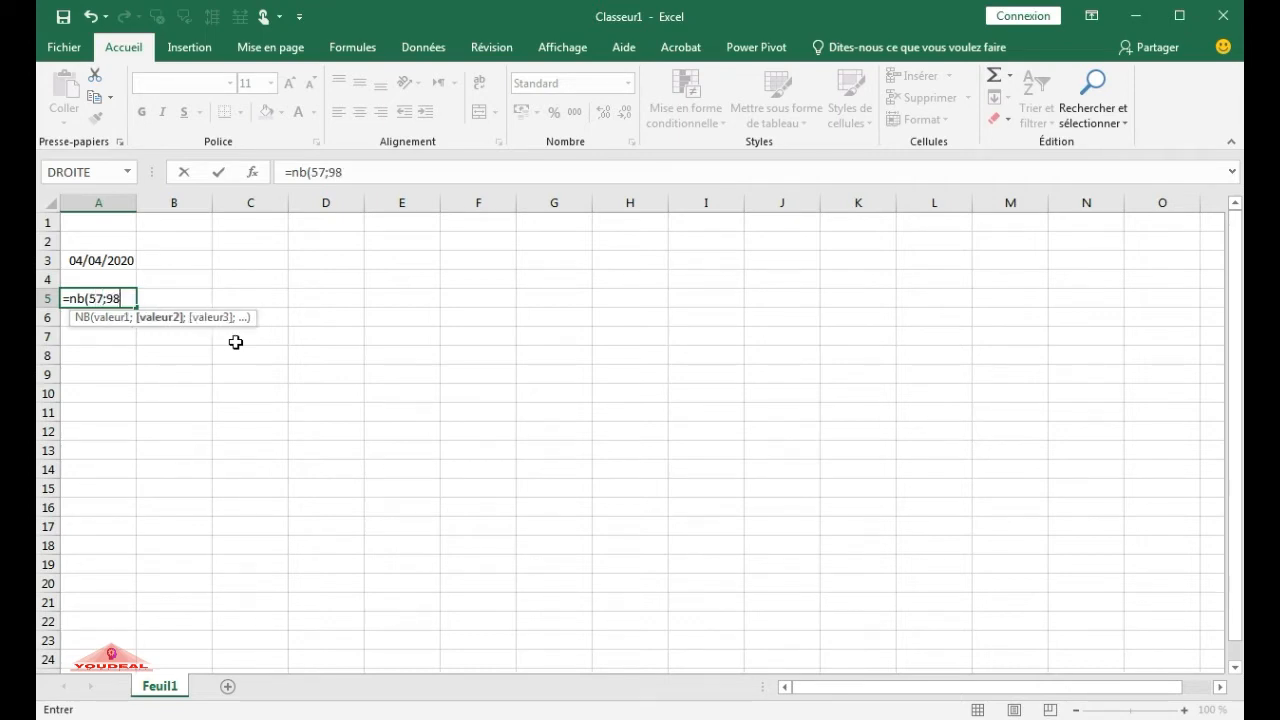
text(;)
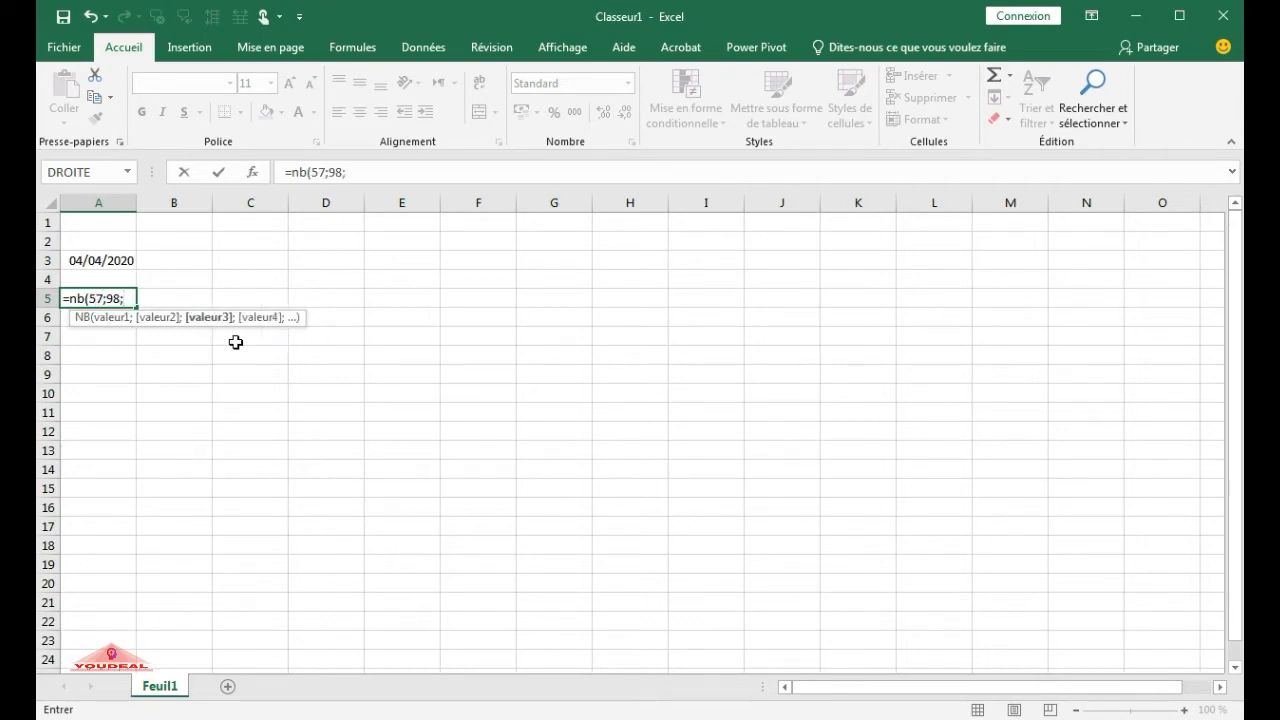
text(24;31)
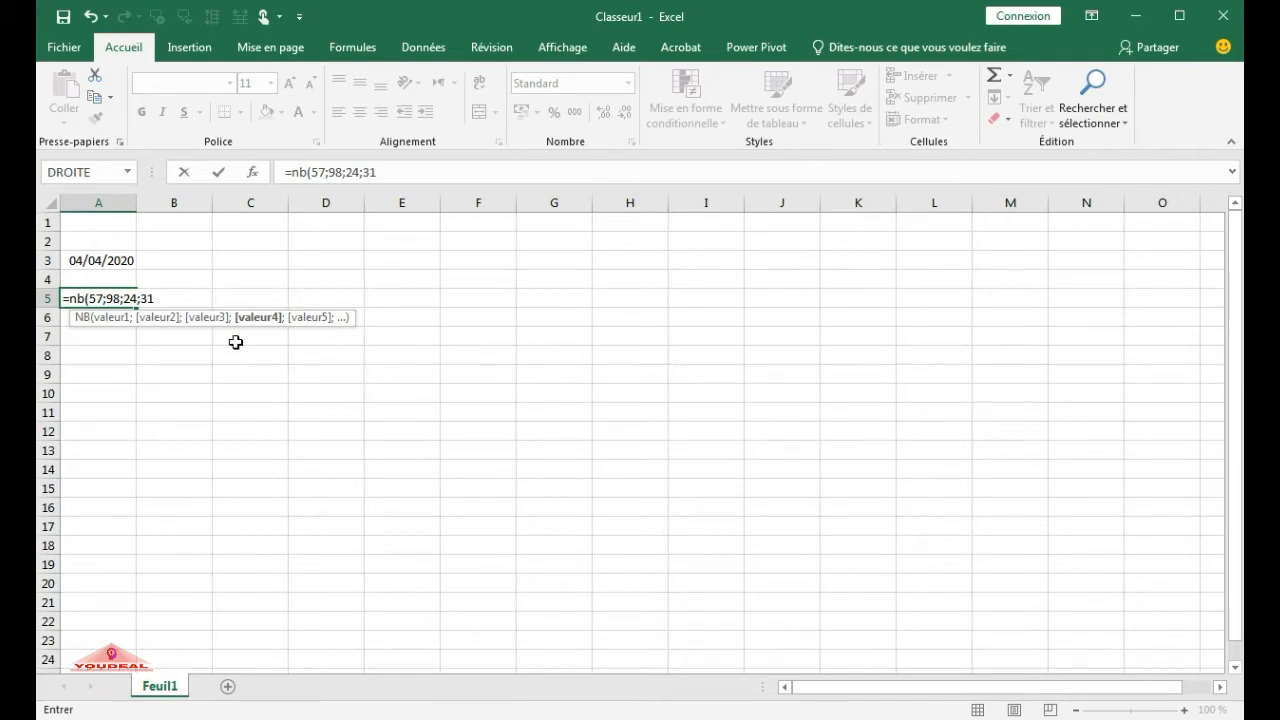
text())
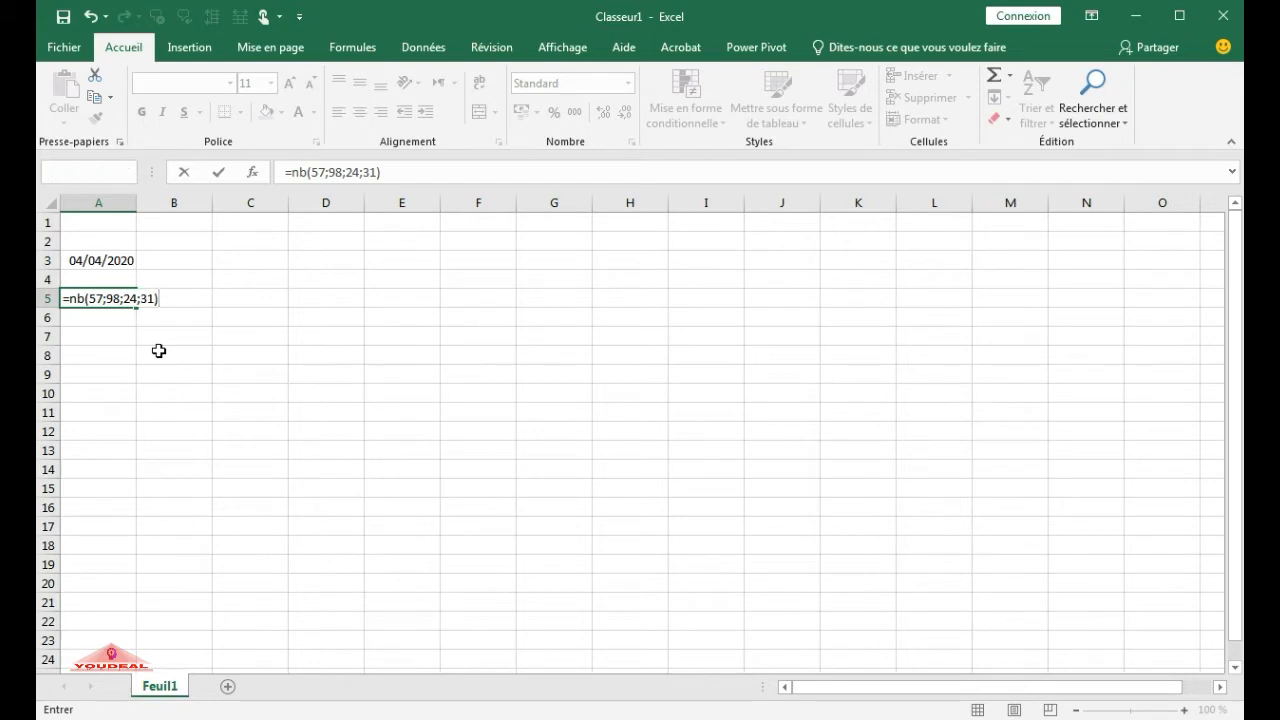
key(Return)
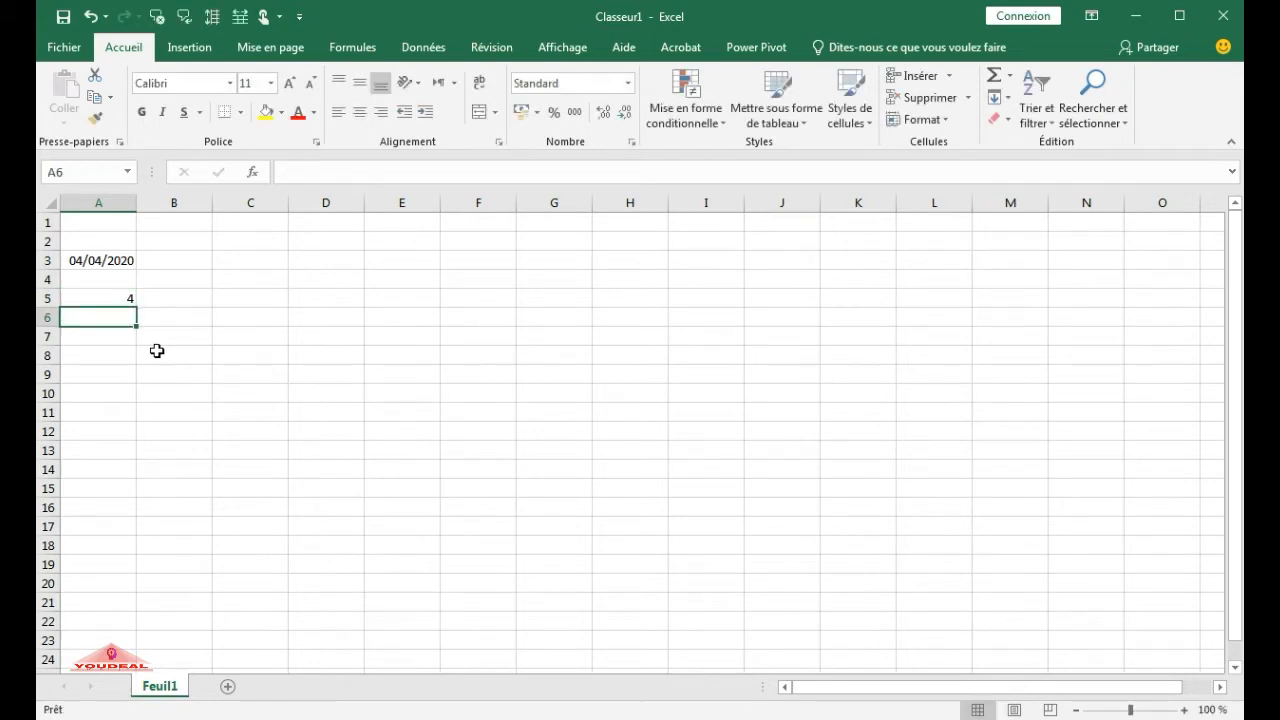
Enter the formula =NB(C1:C20) in cell A7 to count the numeric cells in that range
click(98, 341)
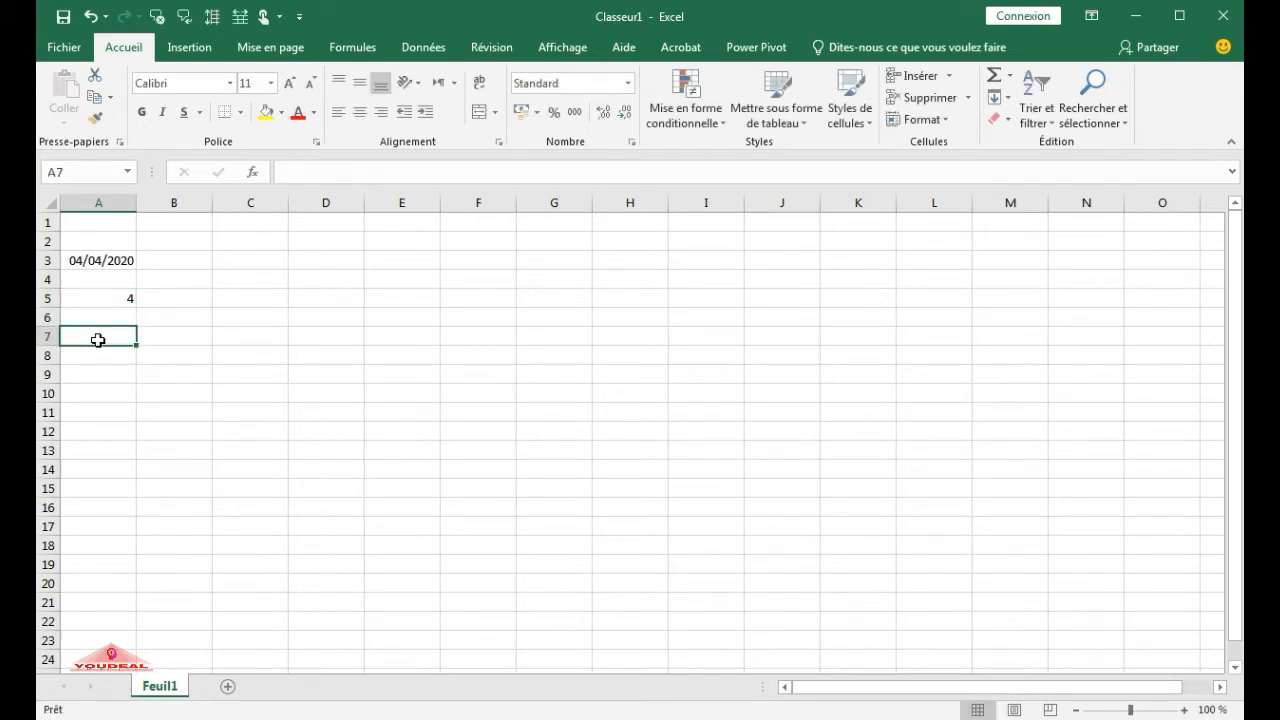
text(=)
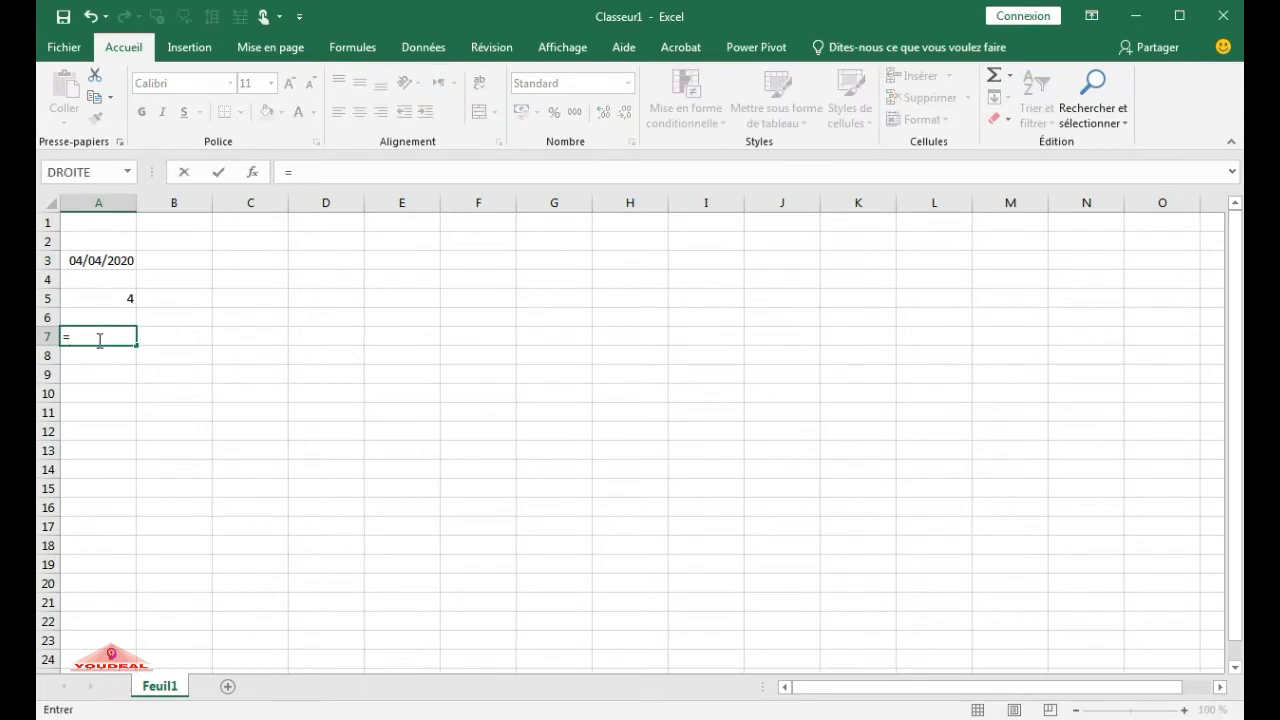
text(nb()
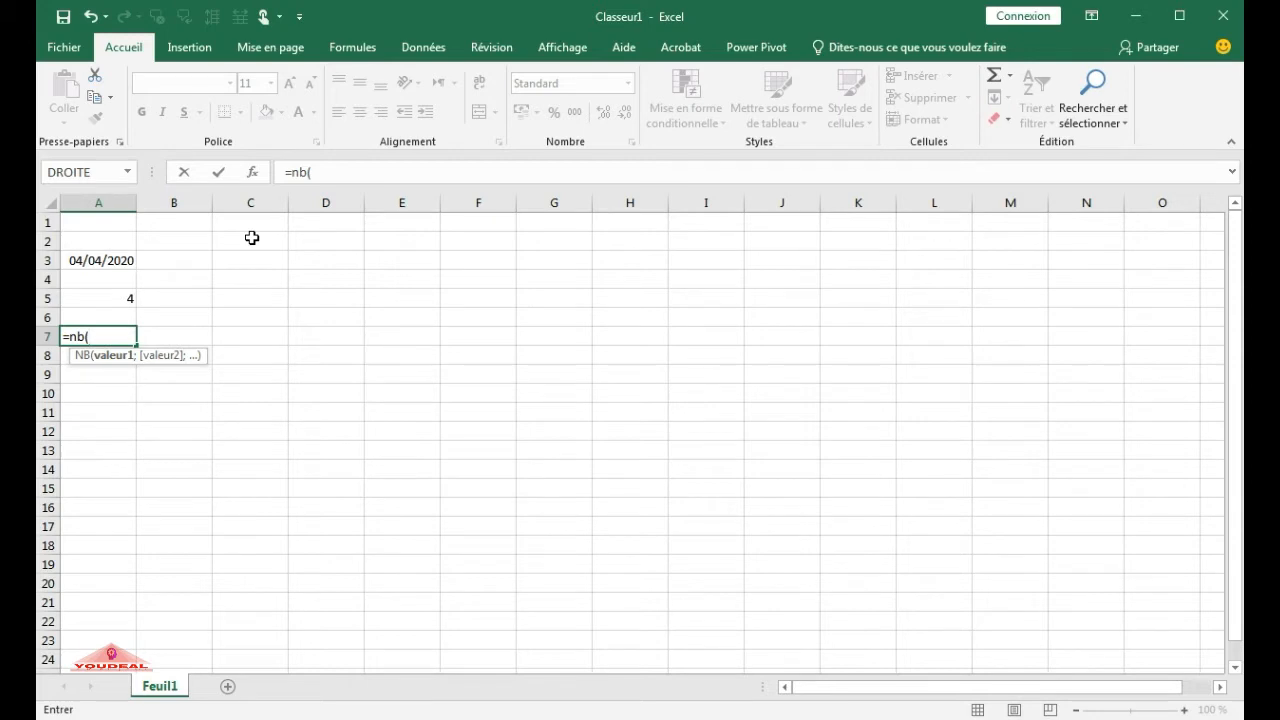
drag(254, 222, 254, 586)
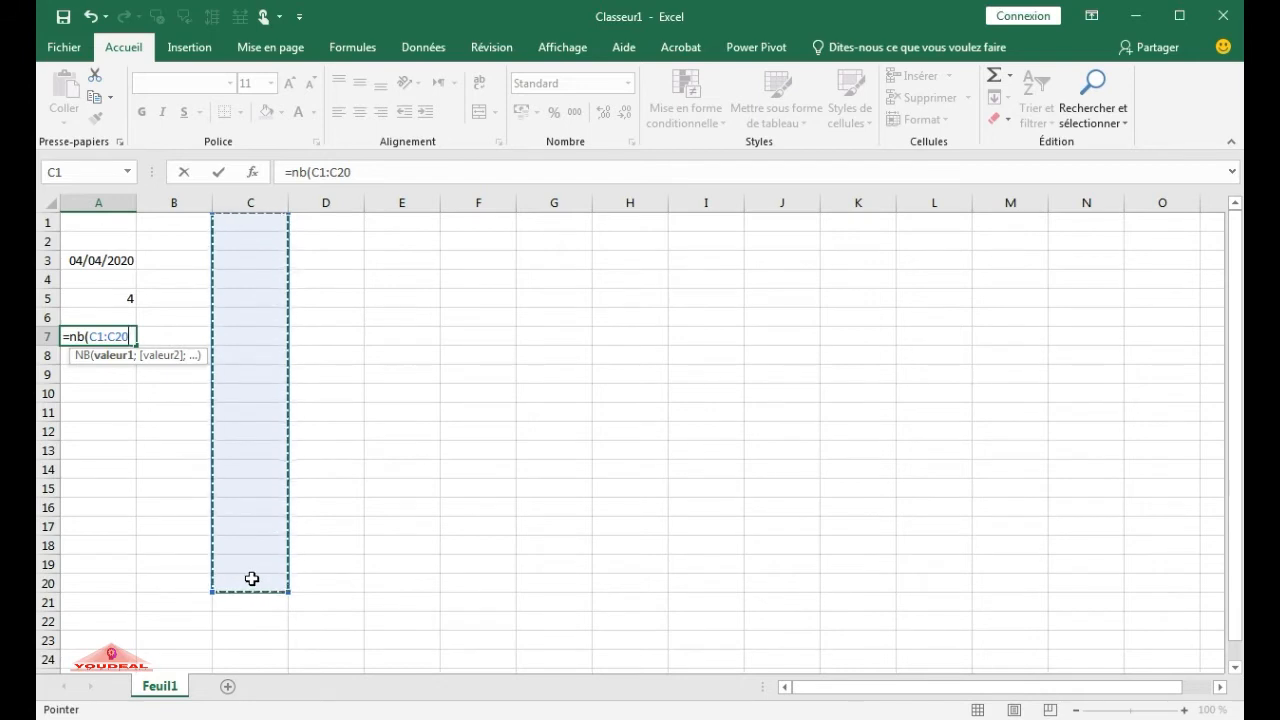
text())
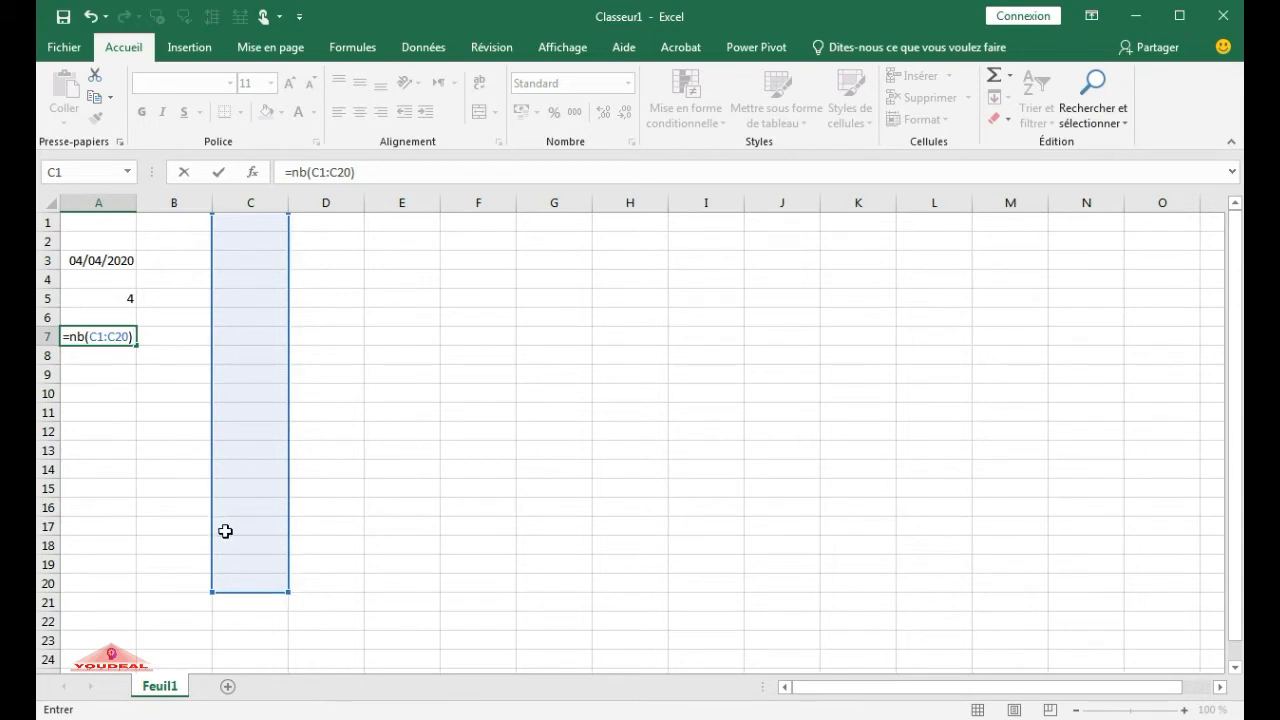
key(Return)
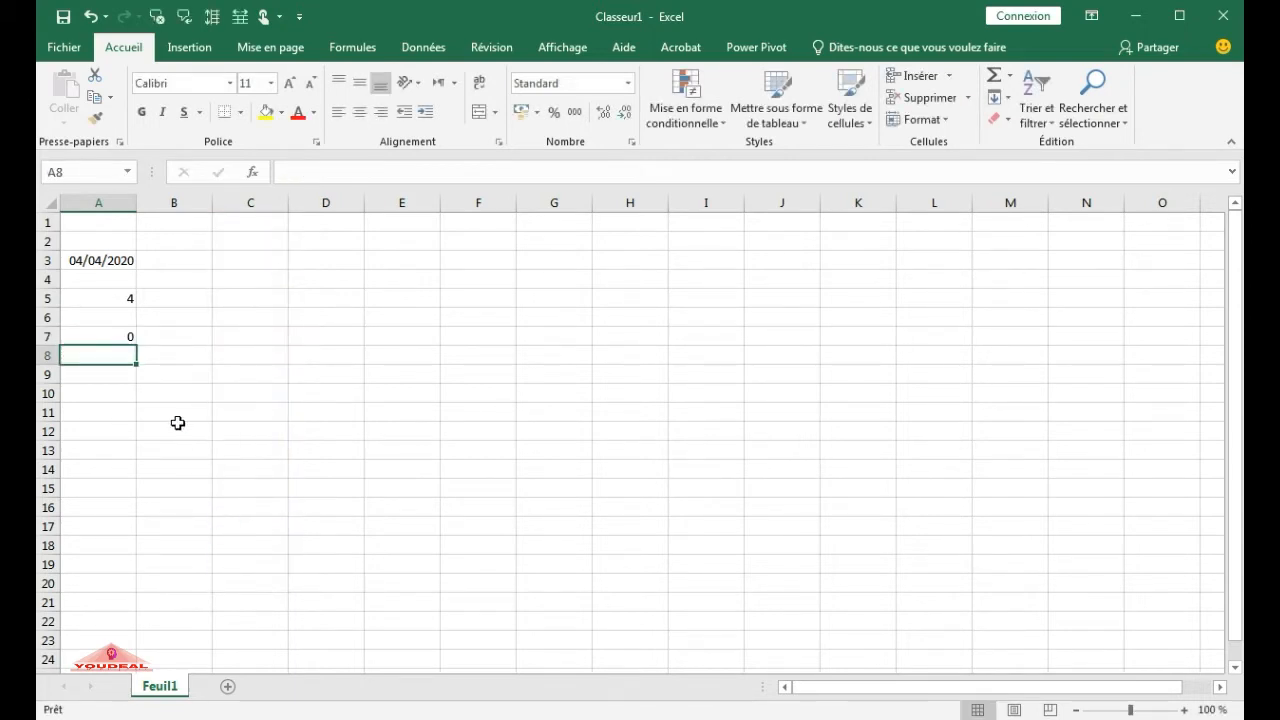
click(102, 337)
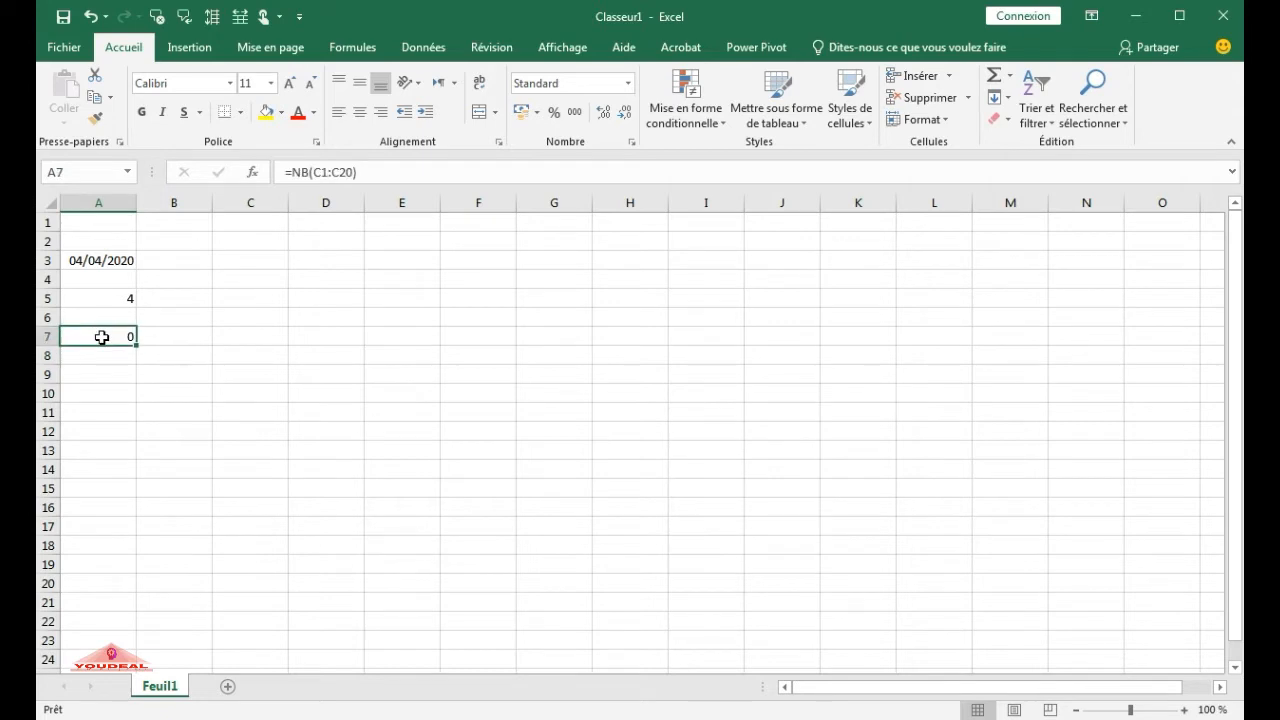
Fill cells C2 to C6 with the numbers 23, 45, 67, 87 and 96
click(253, 240)
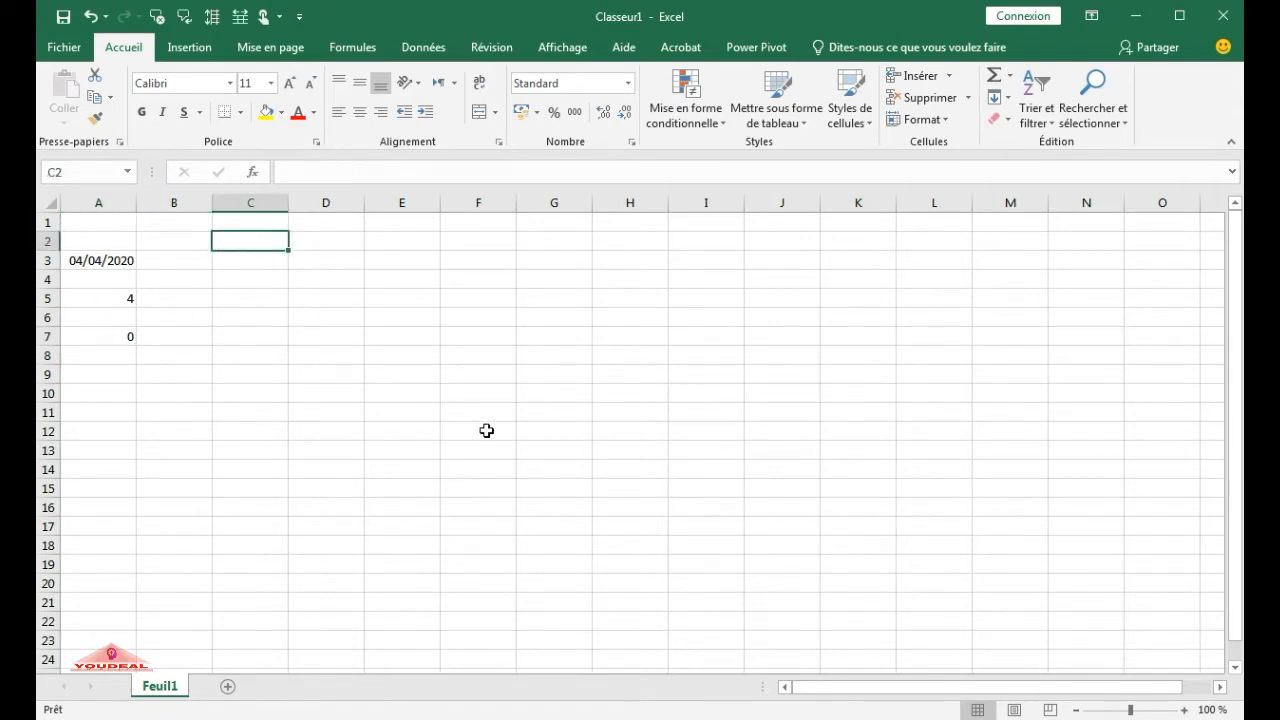
text(23)
key(Return)
text(45)
key(Return)
text(67)
key(Return)
text(87)
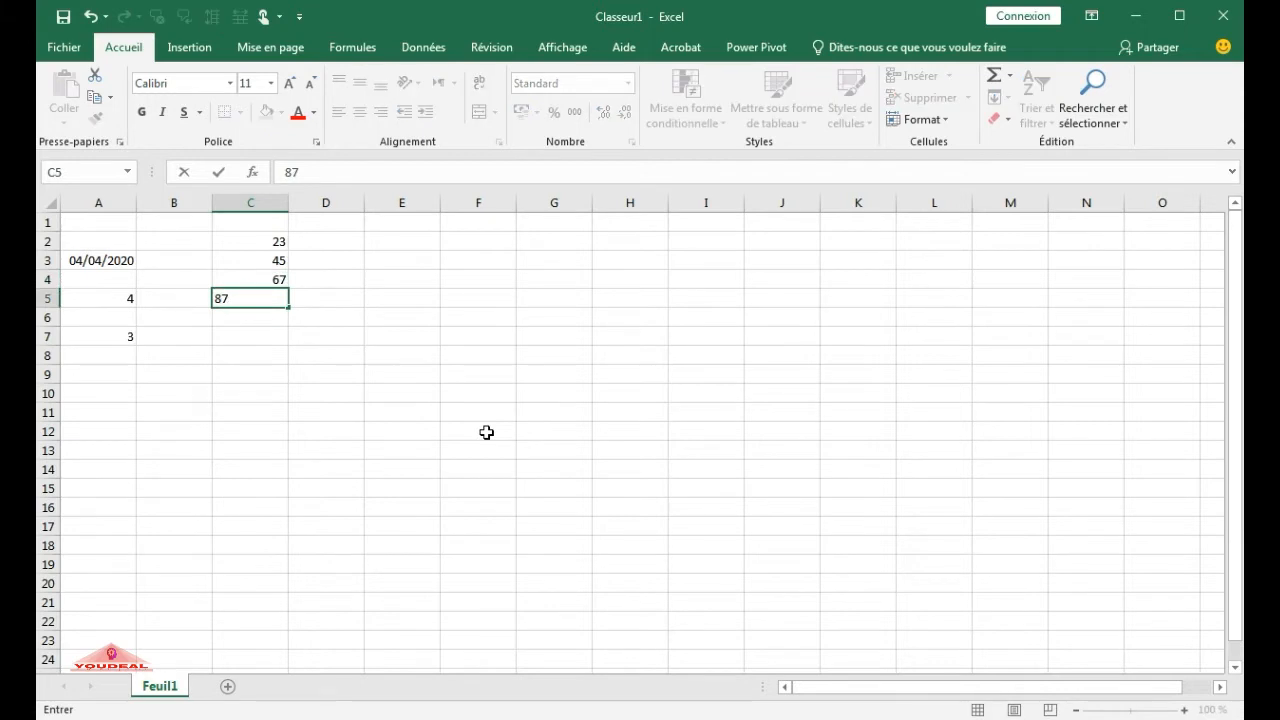
key(Return)
text(96)
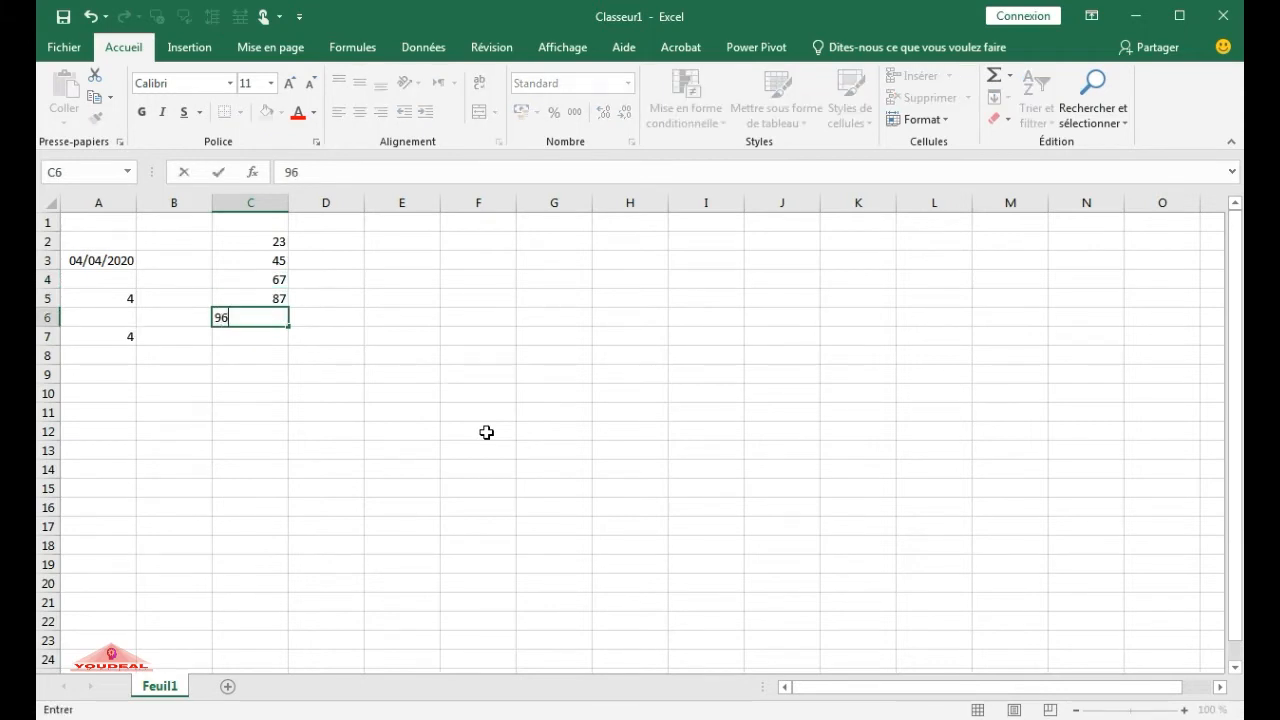
key(Return)
Add 21 in cell C11 and 57 in cell C14, then check the count formula in A7
key(Return)
key(Return)
key(Return)
key(Return)
text(21)
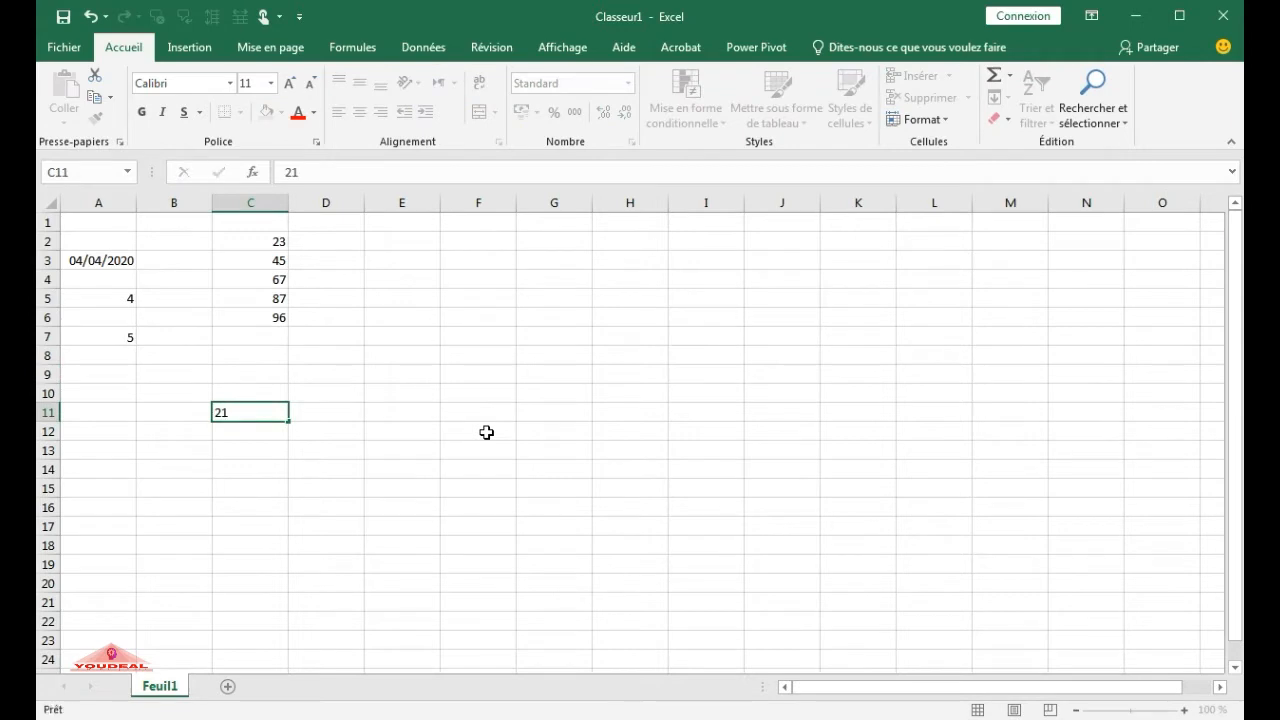
key(Return)
key(Return)
key(Return)
text(57)
key(ctrl+Return)
key(Return)
key(Return)
key(Return)
key(Return)
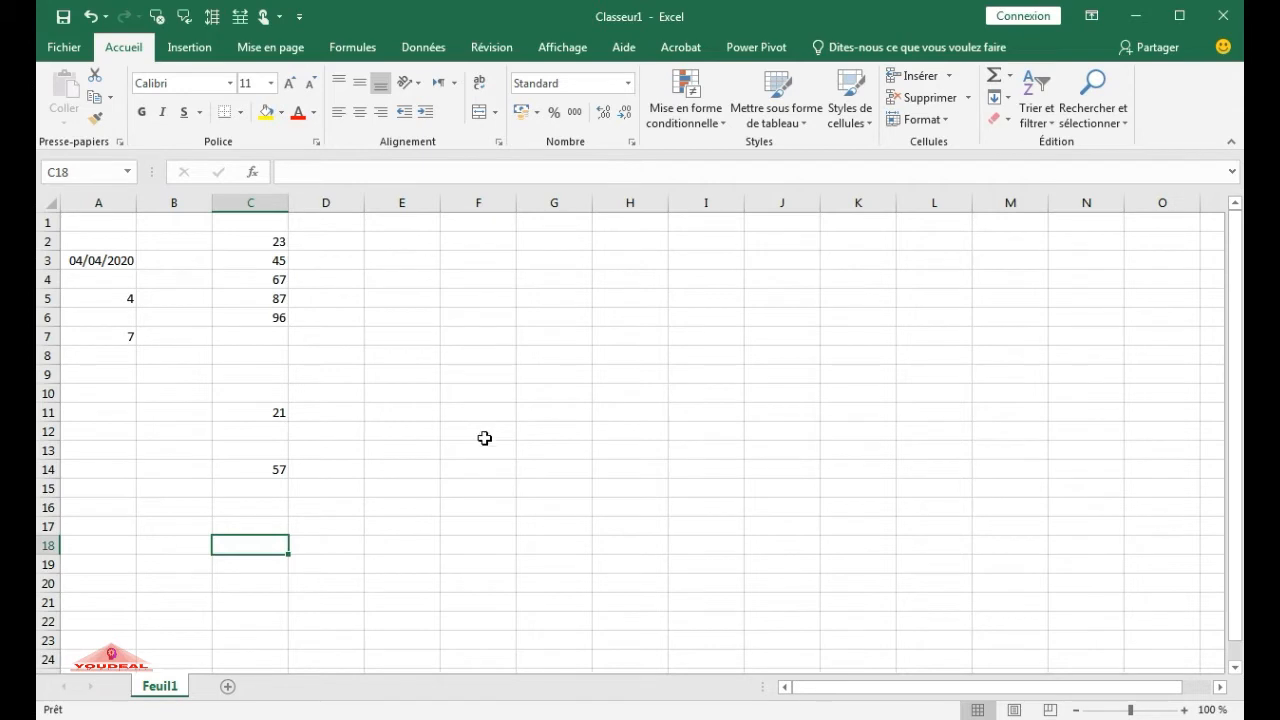
click(104, 338)
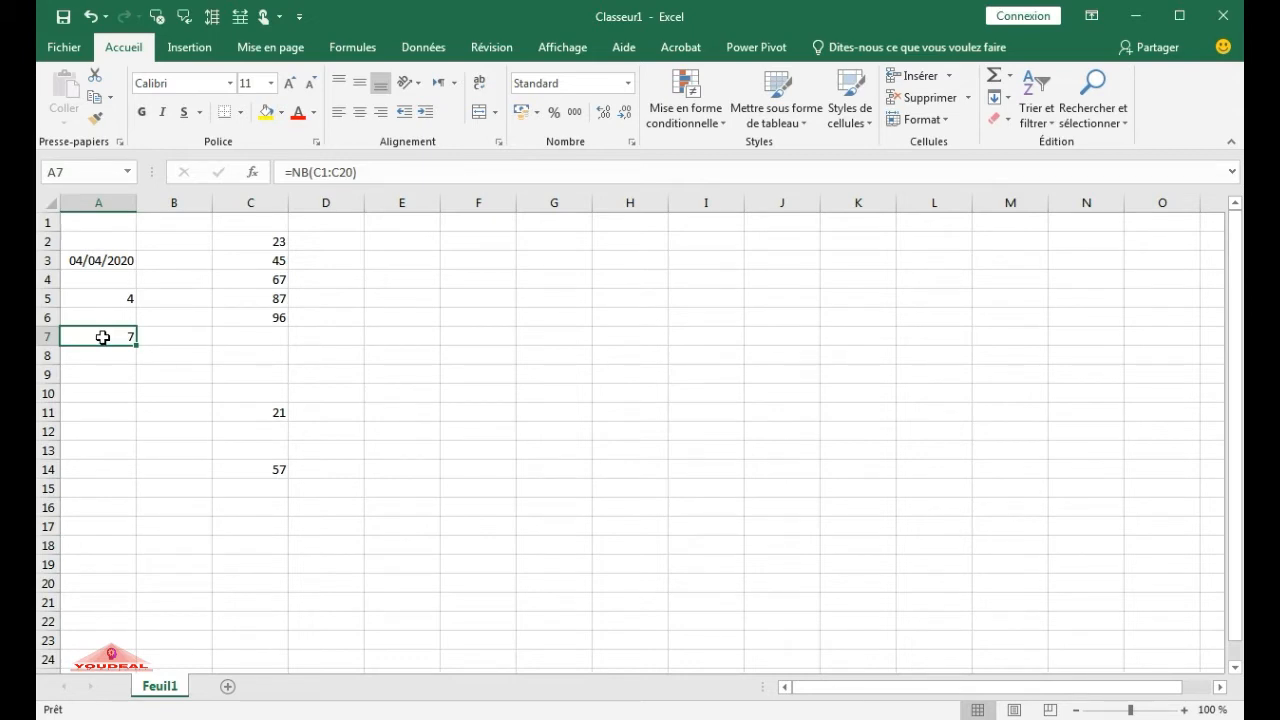
Add the number 12 in cell C9 and the number 10 in cell C12
click(269, 375)
text(12)
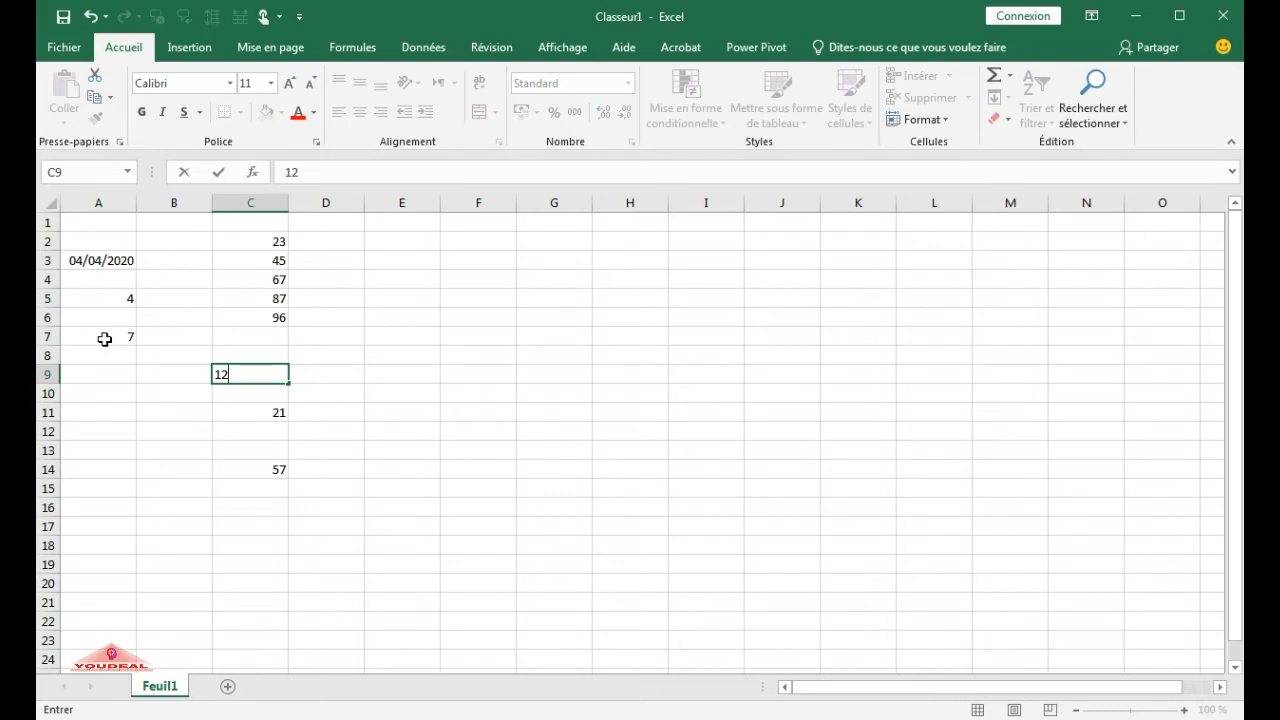
key(Return)
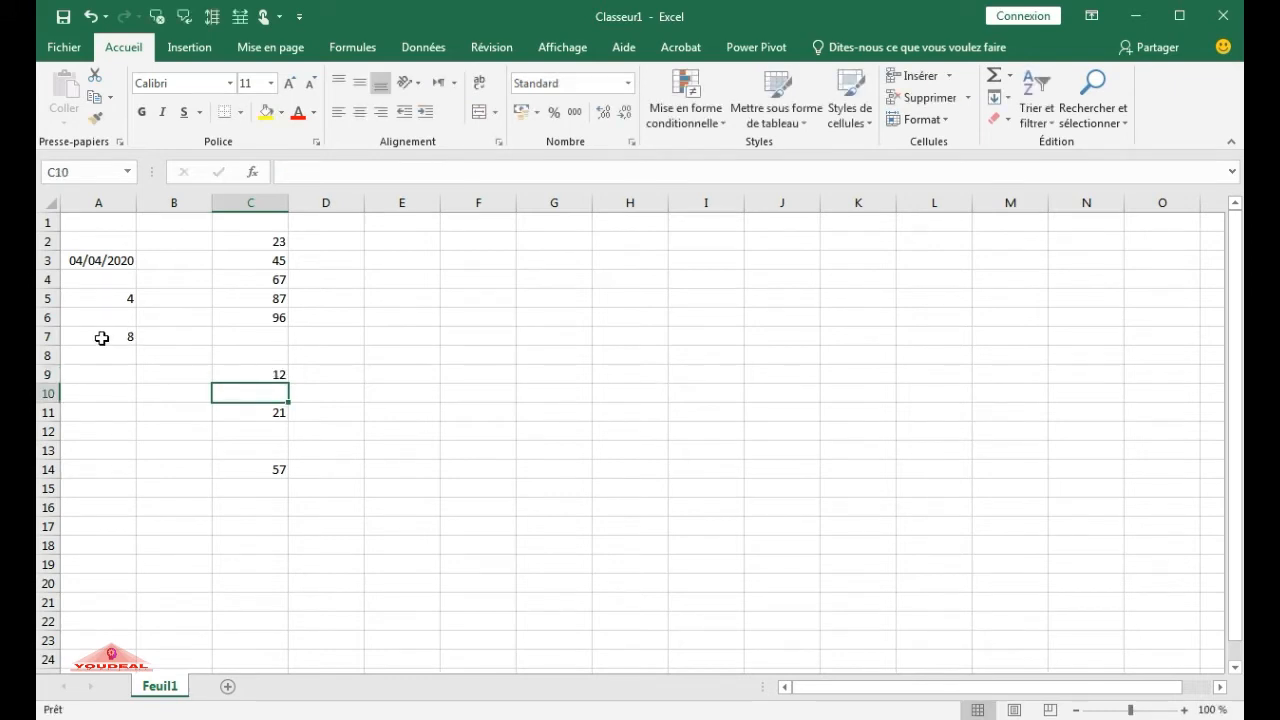
click(248, 431)
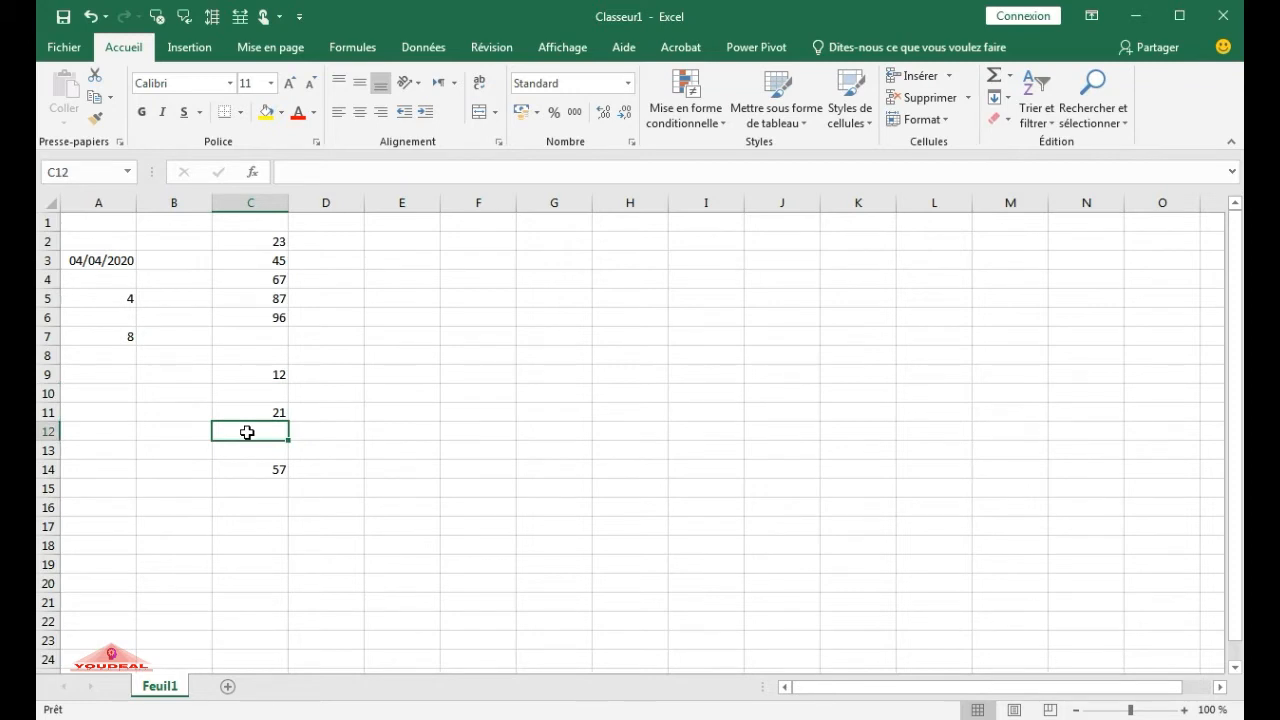
text(9)
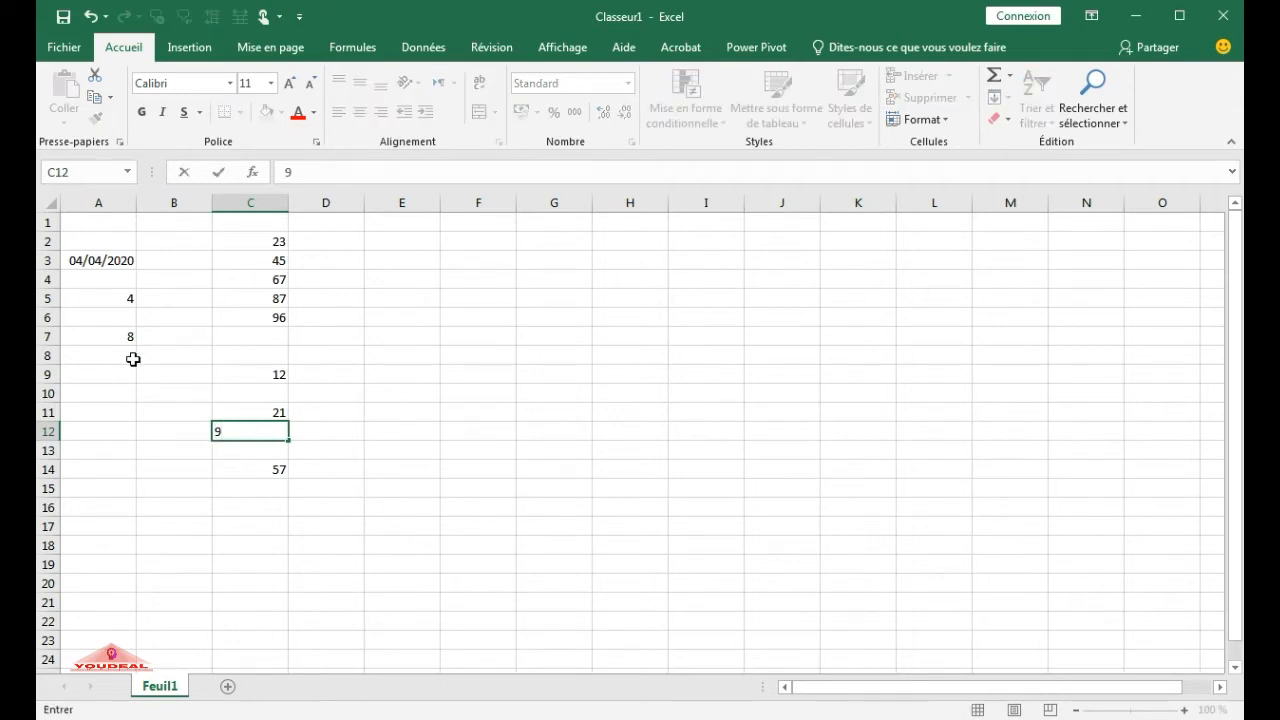
key(BackSpace)
text(10)
key(Return)
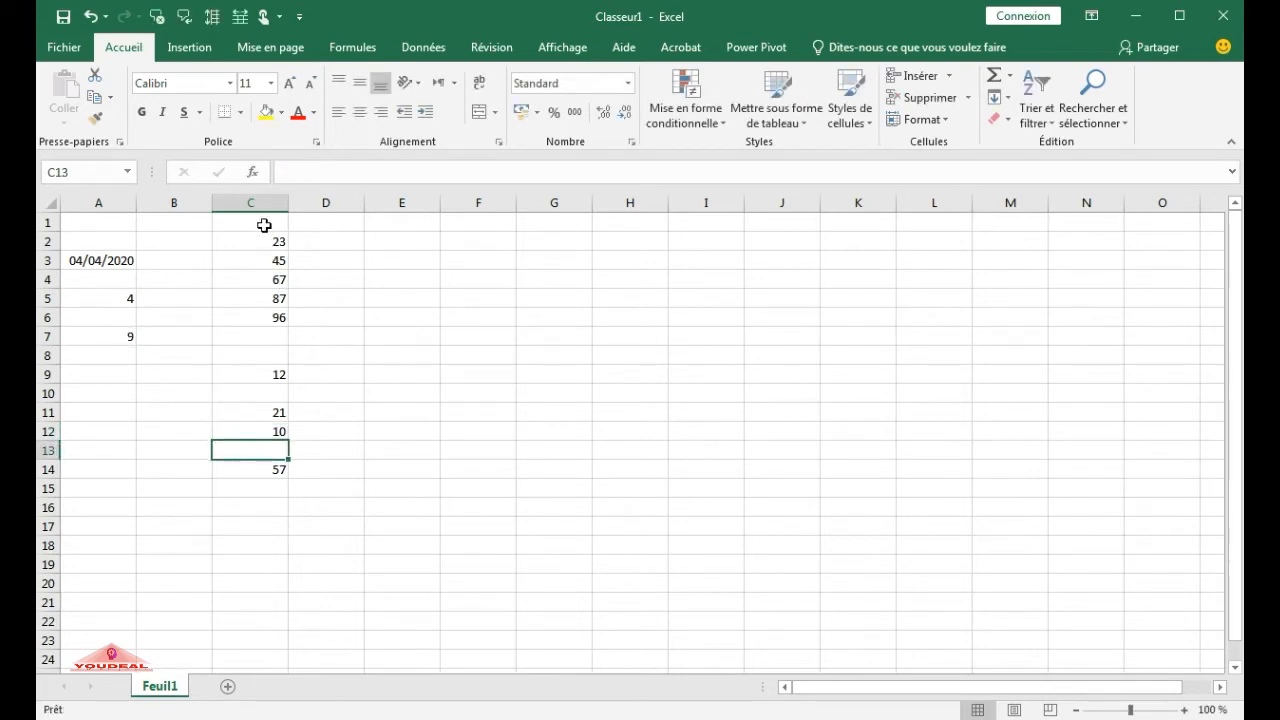
Check the counted range C1:C20 against the count formula in cell A7
drag(264, 225, 246, 582)
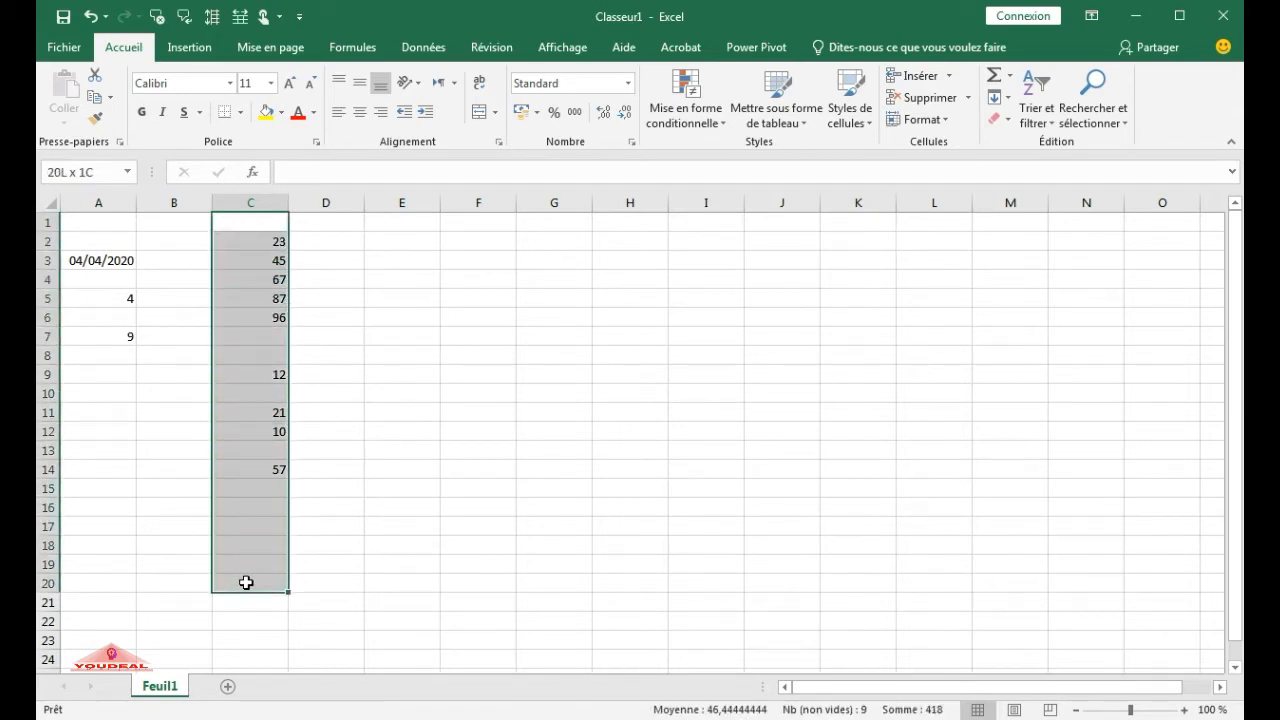
click(403, 432)
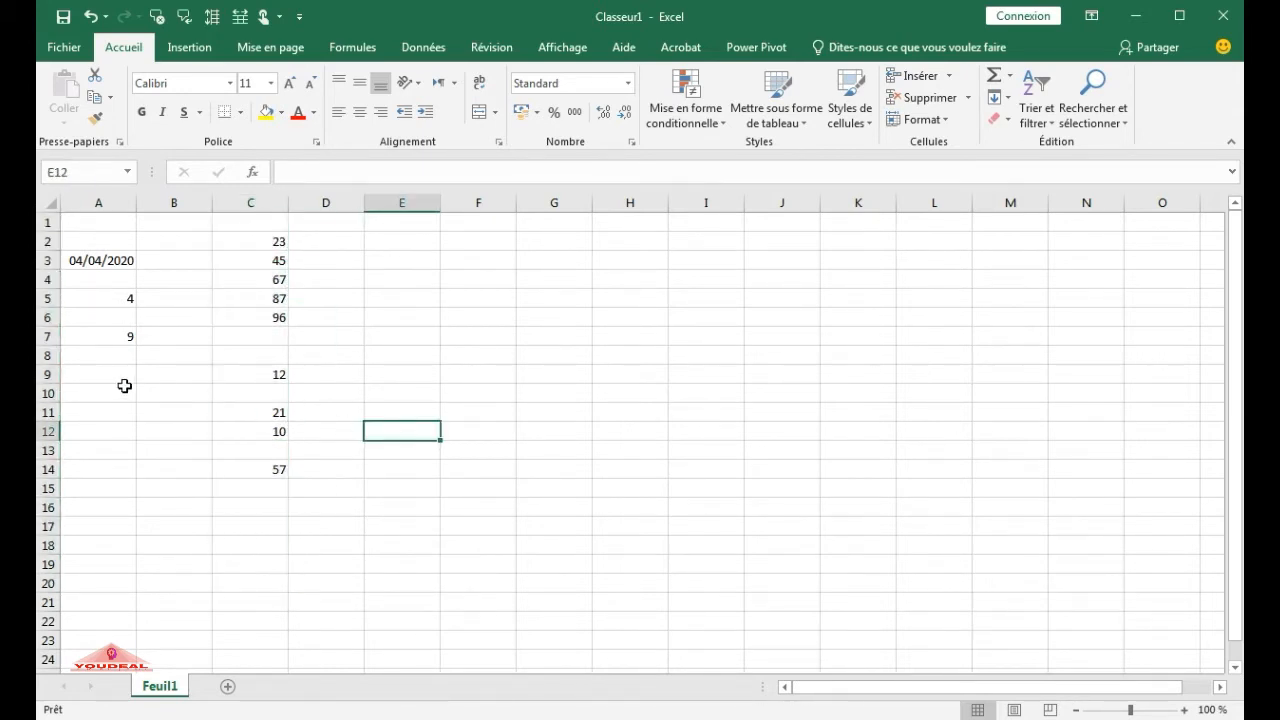
click(77, 335)
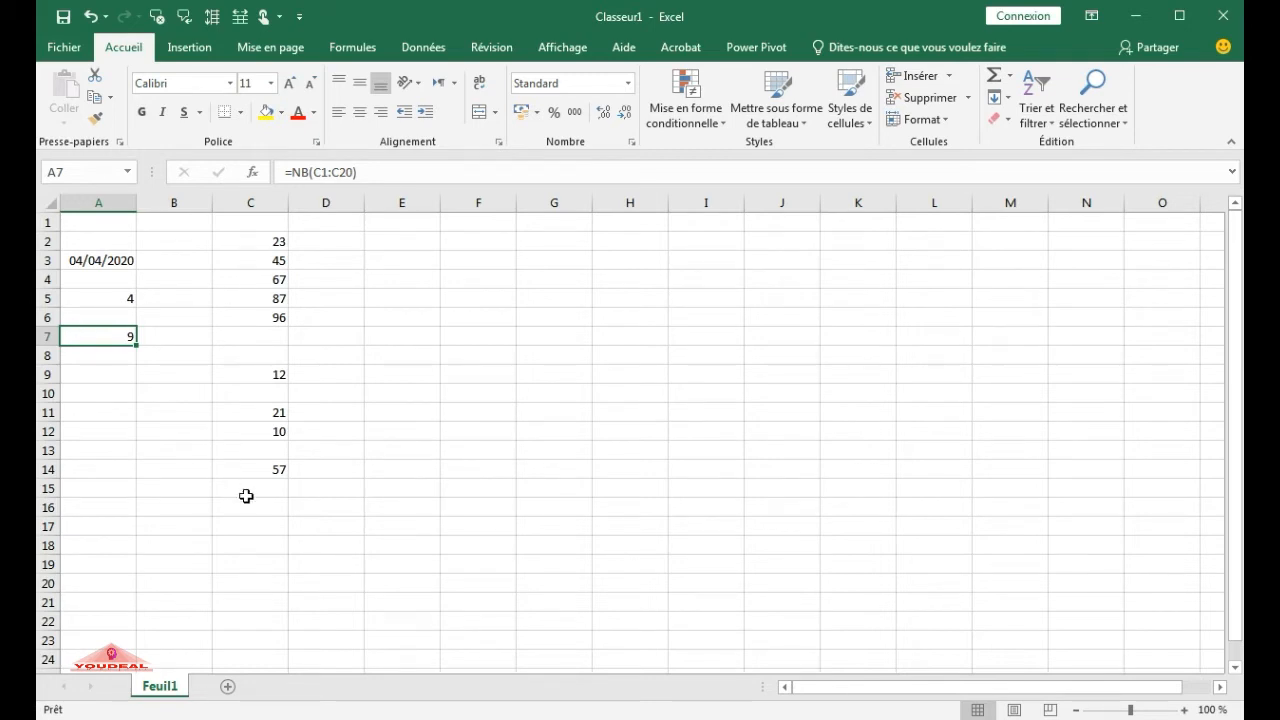
Review the workbook calculation mode in the Excel formula options, then close the options without changes
click(64, 46)
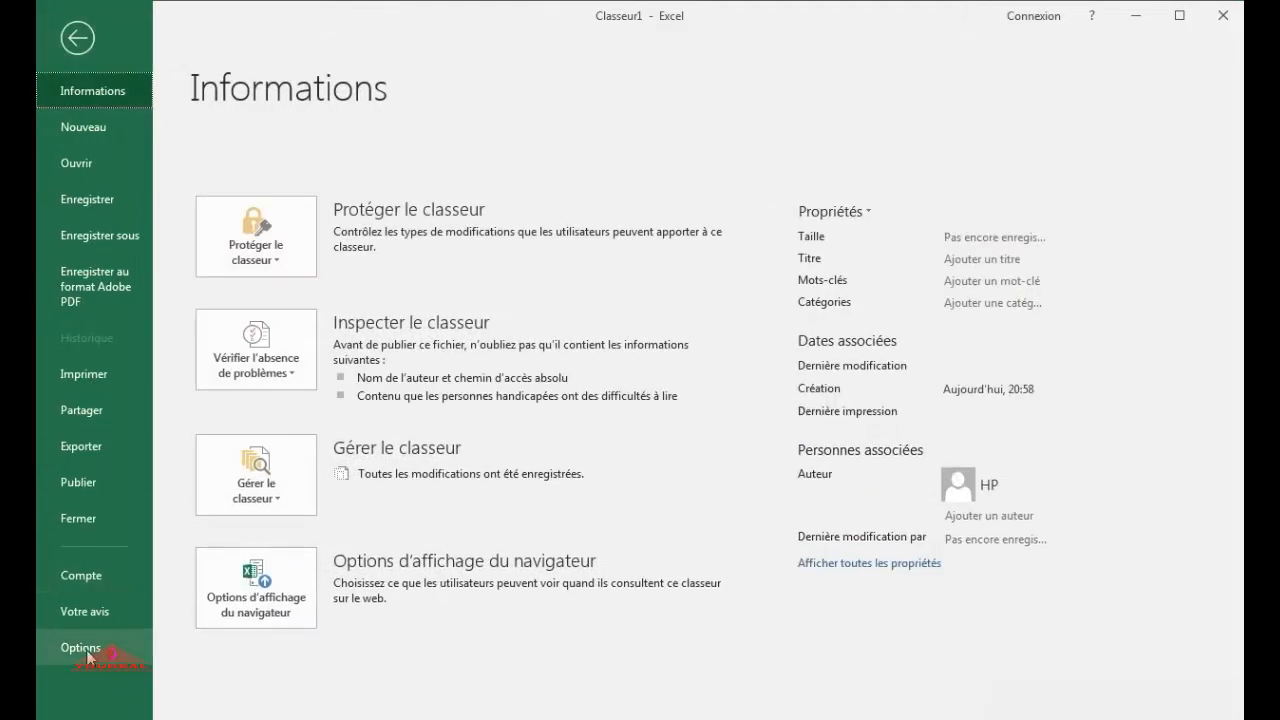
click(90, 648)
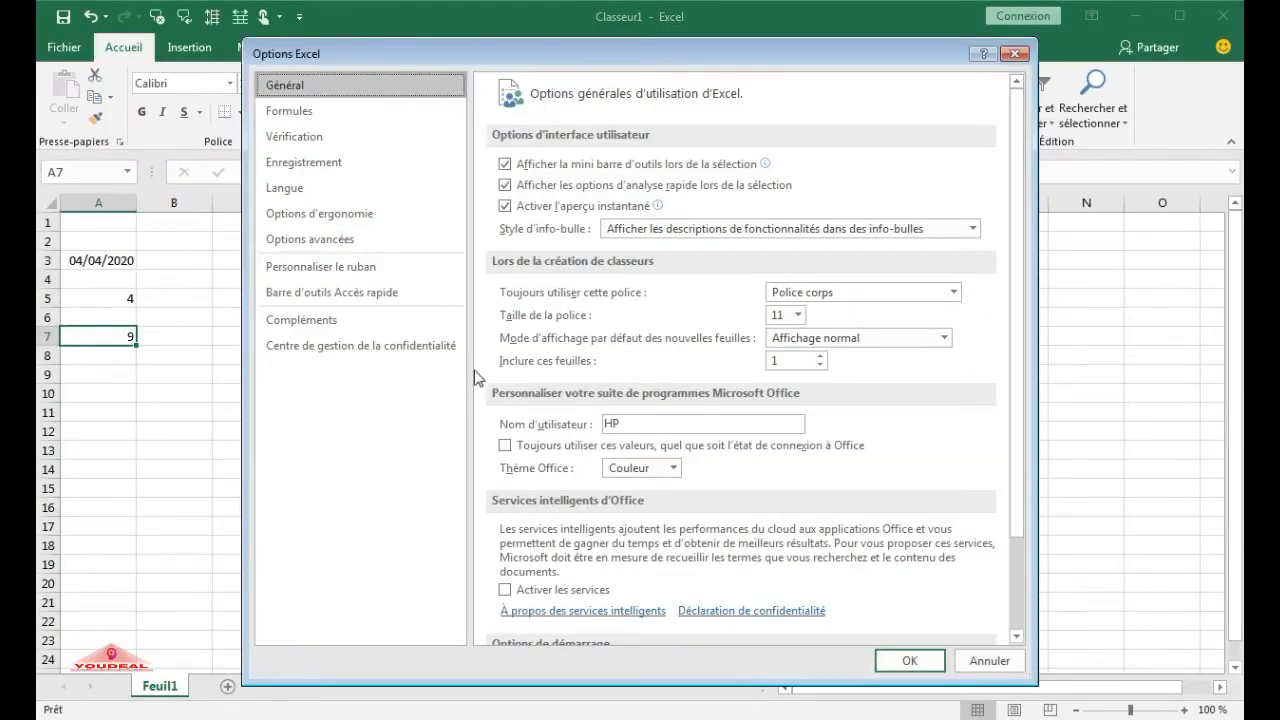
click(280, 116)
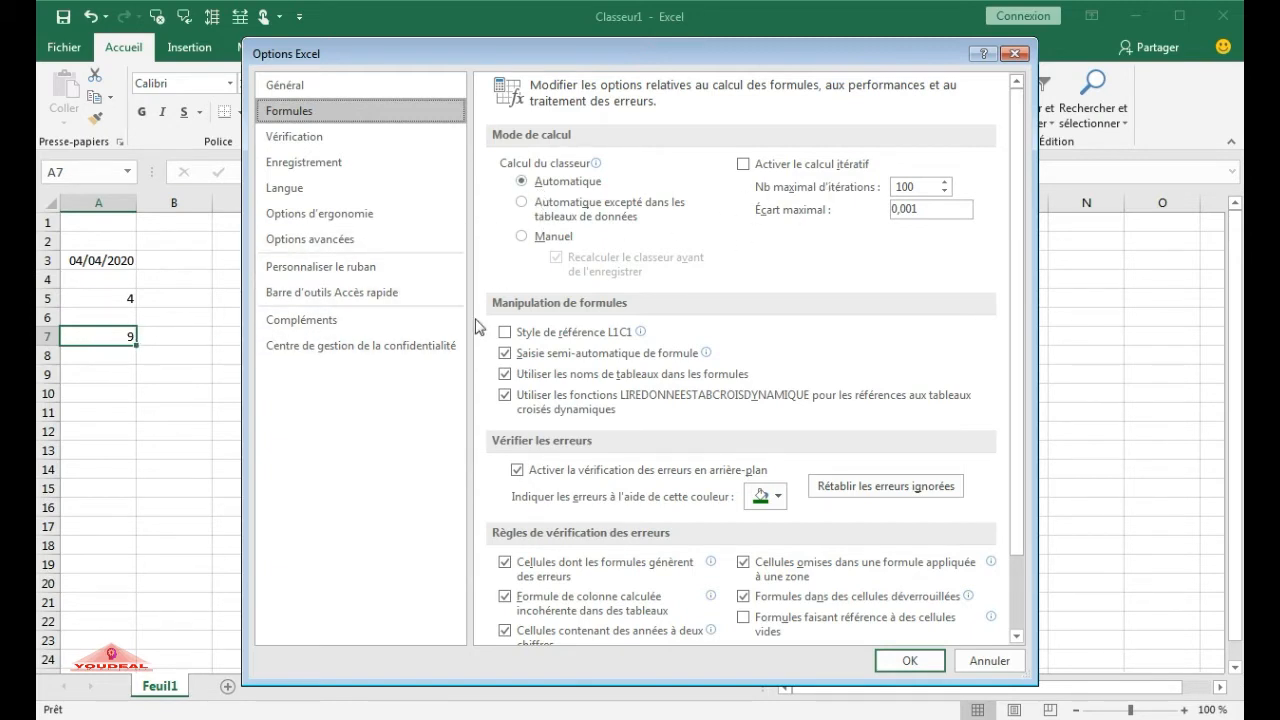
mouse_move(561, 202)
mouse_move(603, 192)
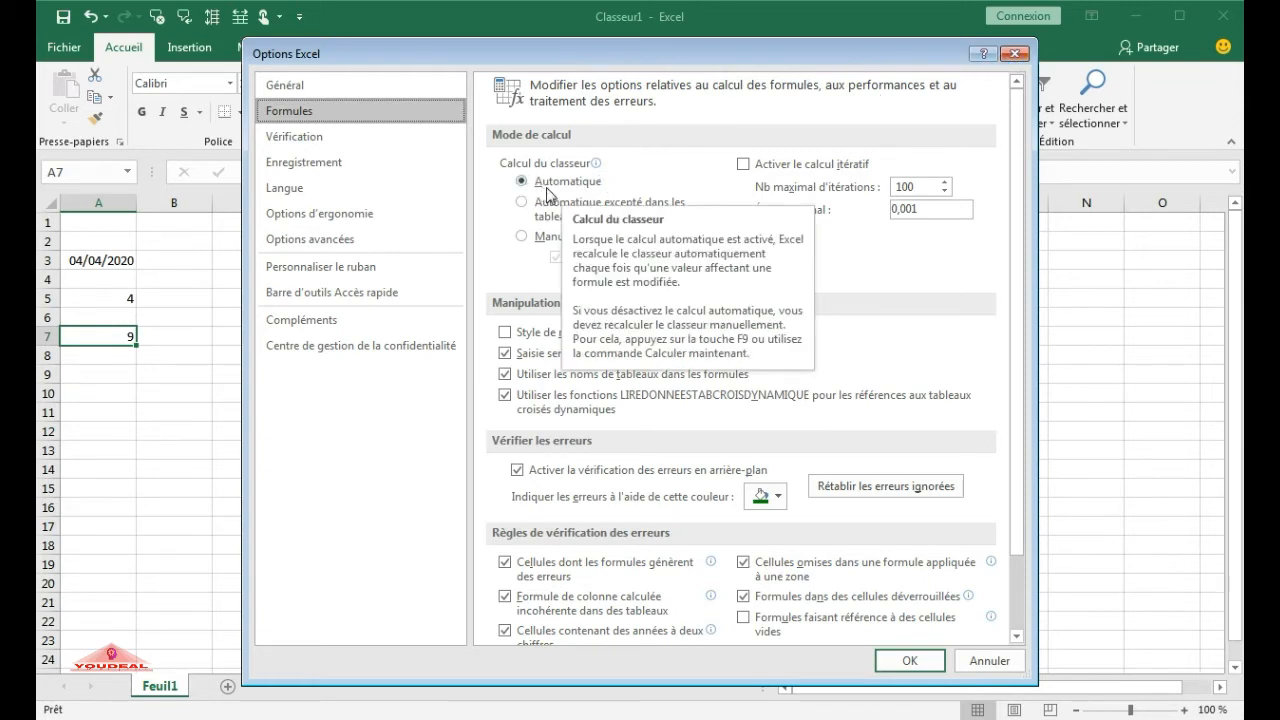
click(1016, 53)
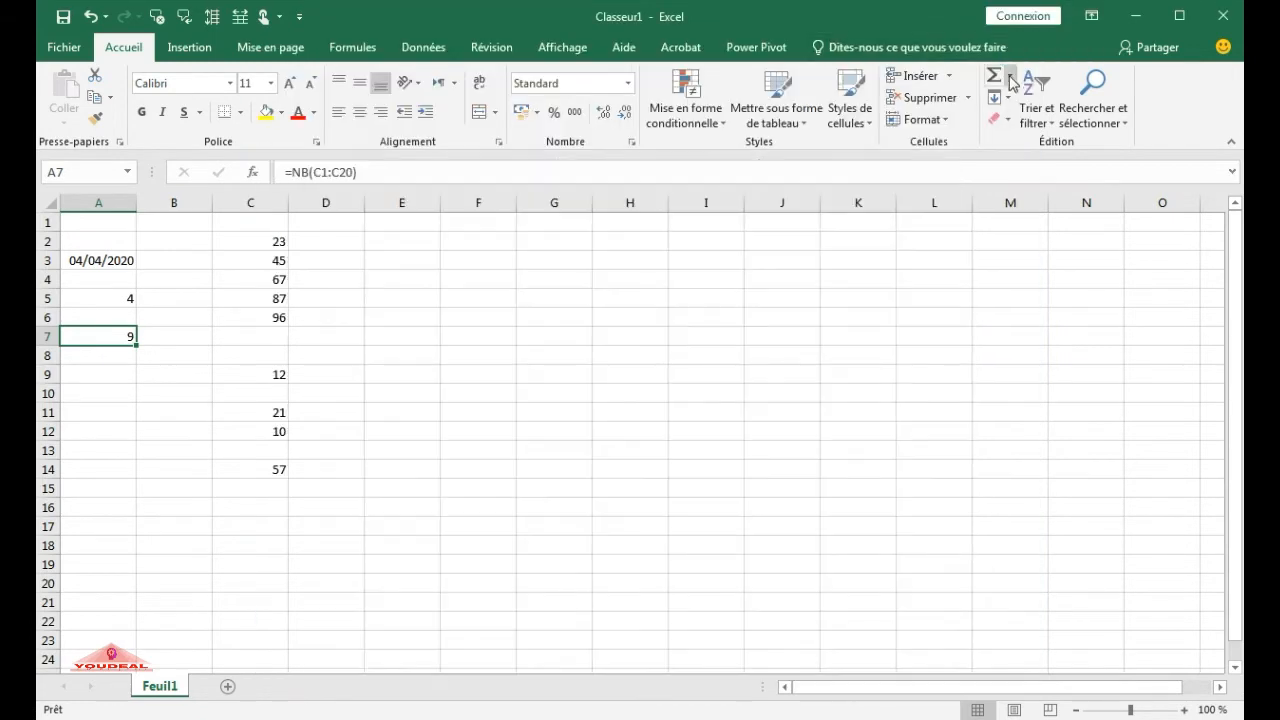
Clear the numbers from cells C6, C11 and C3
click(271, 322)
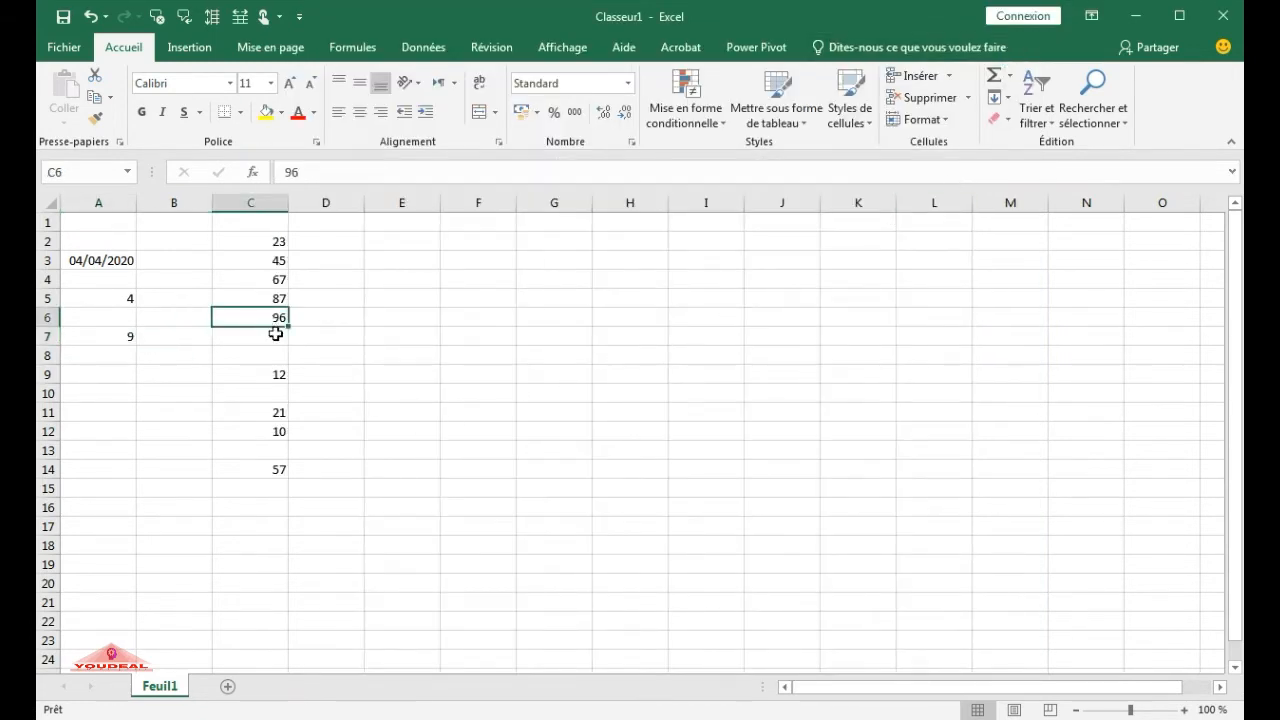
key(Delete)
click(218, 411)
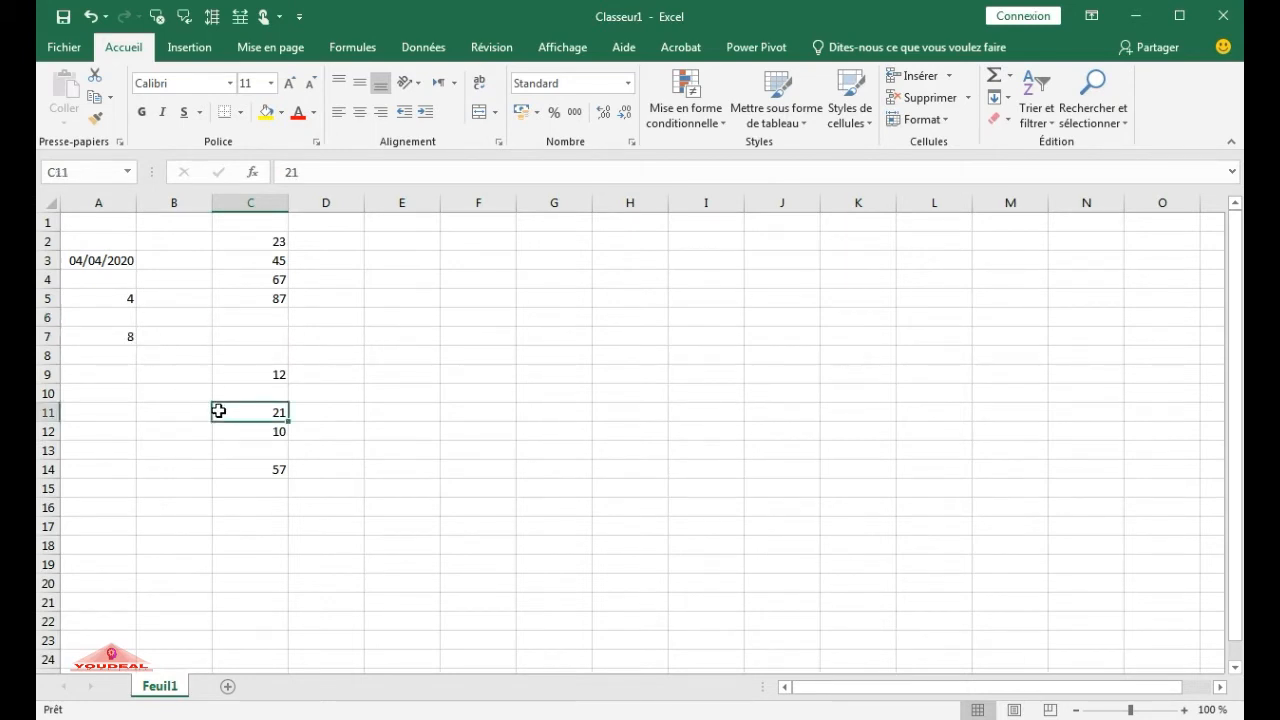
key(Delete)
click(257, 257)
key(Delete)
Enter 14 in cell C7, then check the count formulas in A7 and A5
click(247, 341)
text(14)
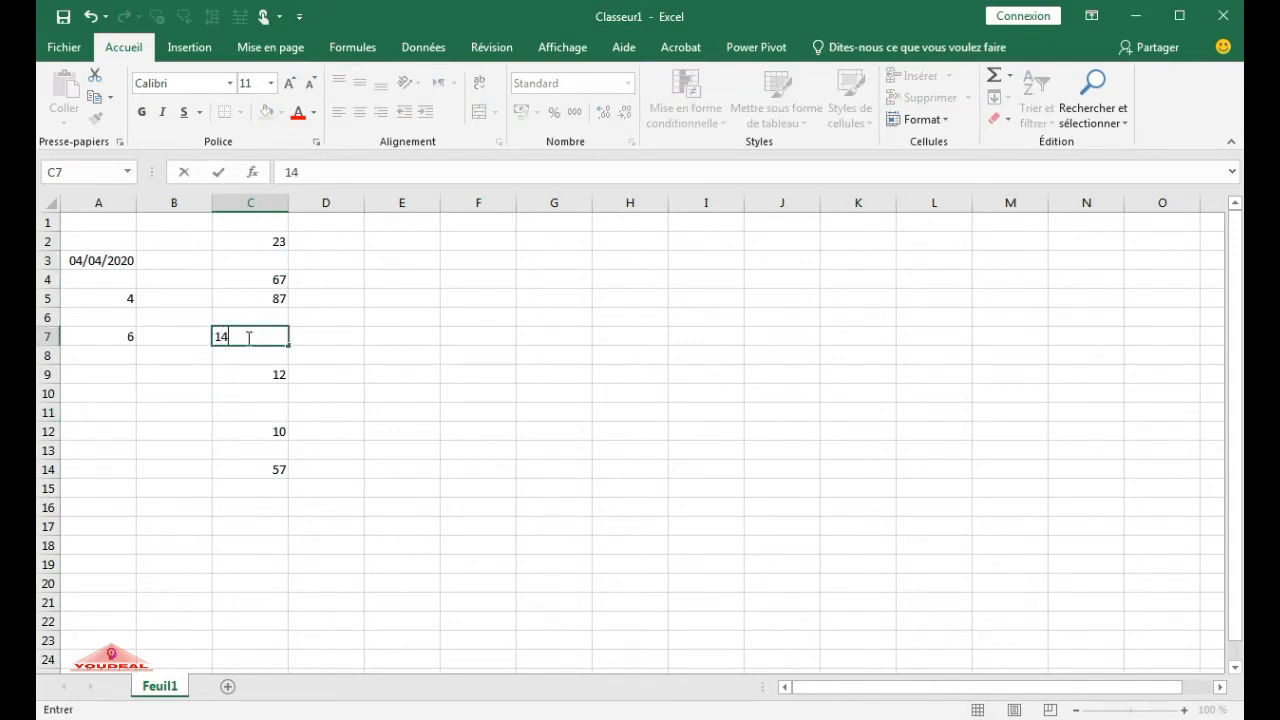
key(Return)
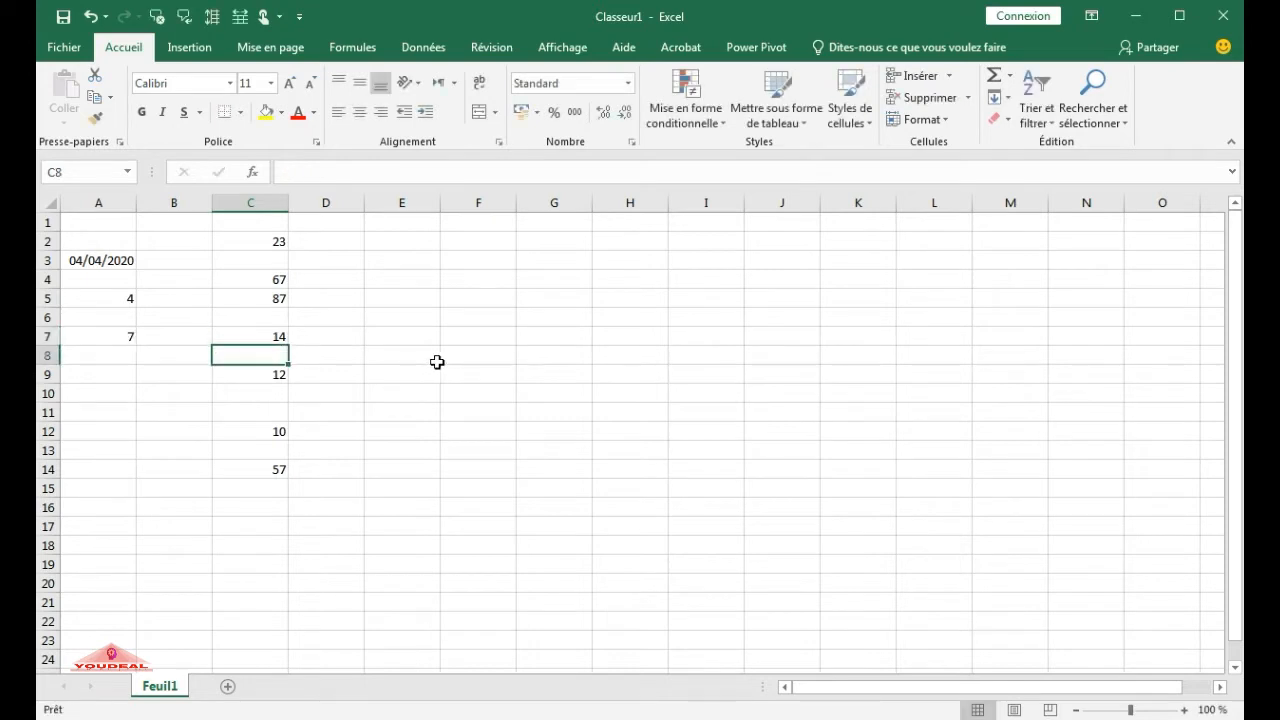
click(117, 338)
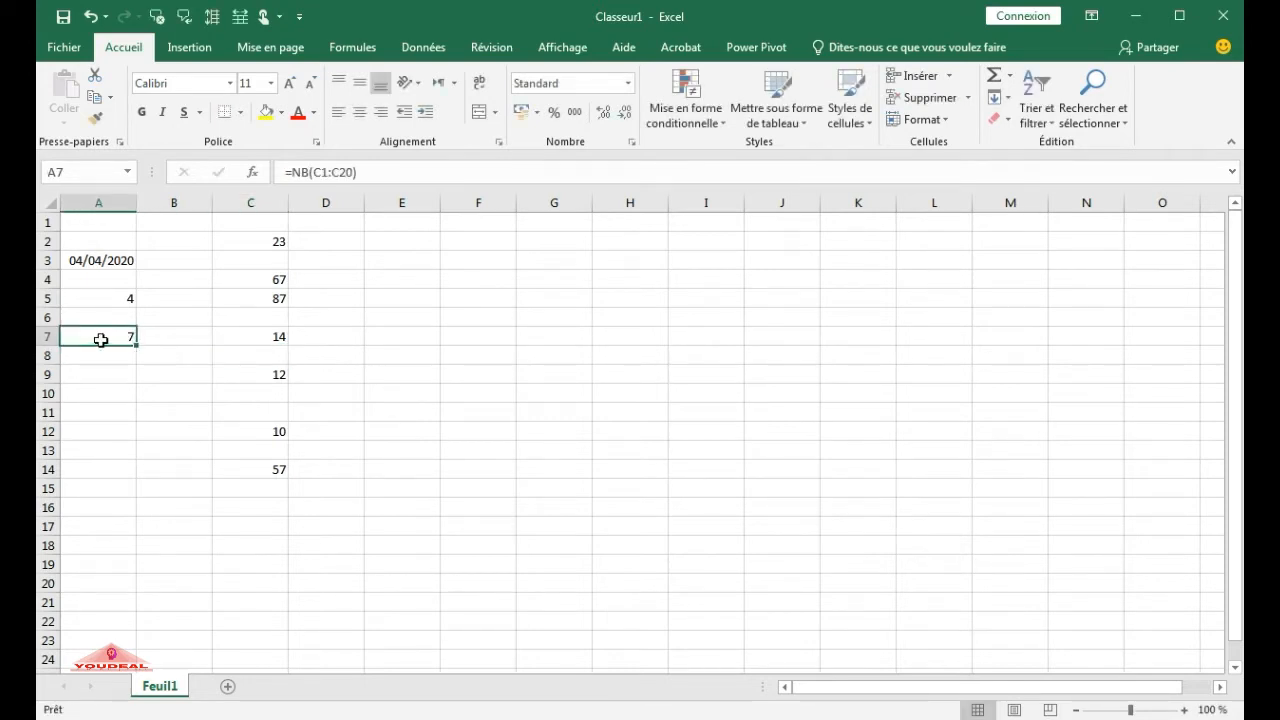
click(118, 297)
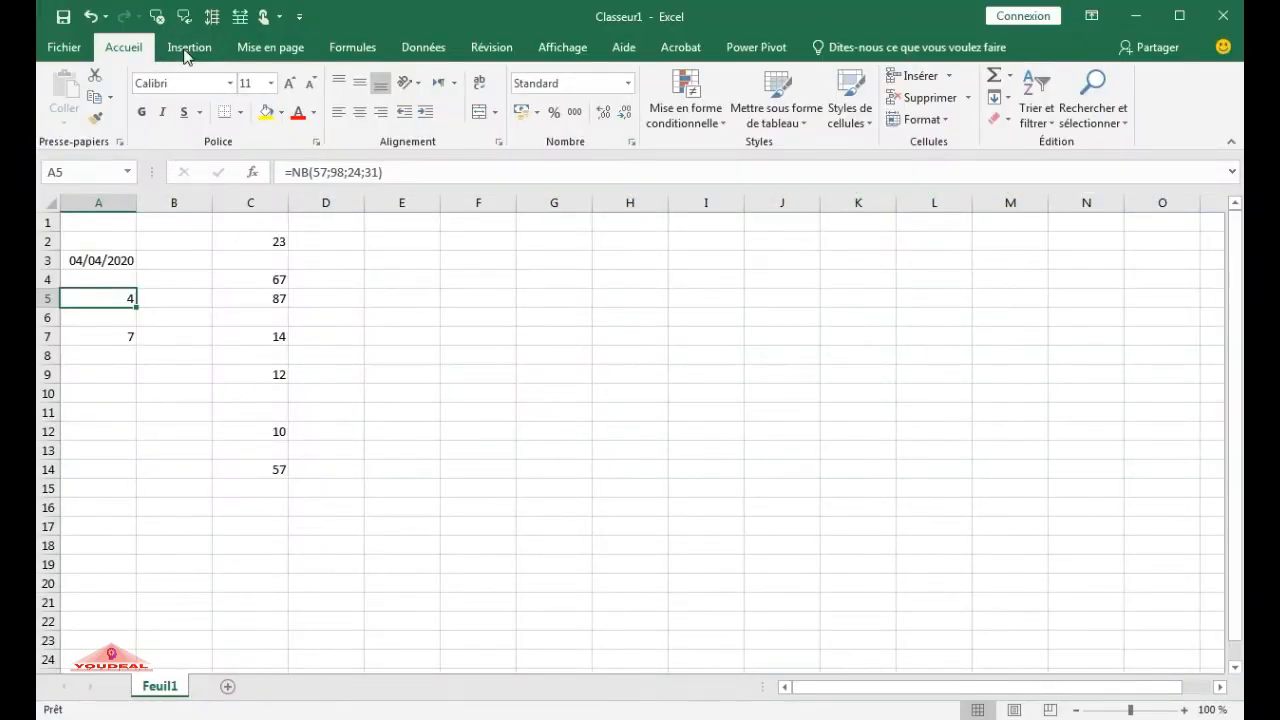
Examine the function library's Maths et trigonométrie, DateHeure and Plus de fonctions categories, including the Web functions
click(354, 50)
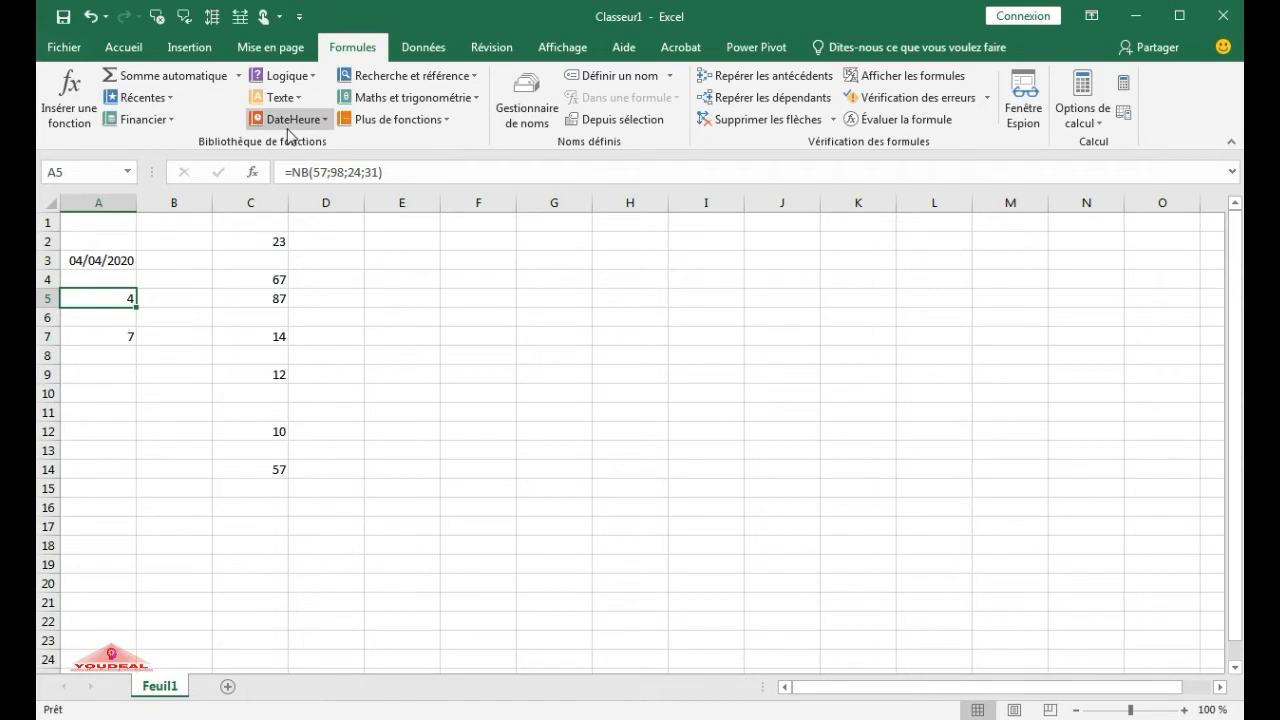
click(477, 100)
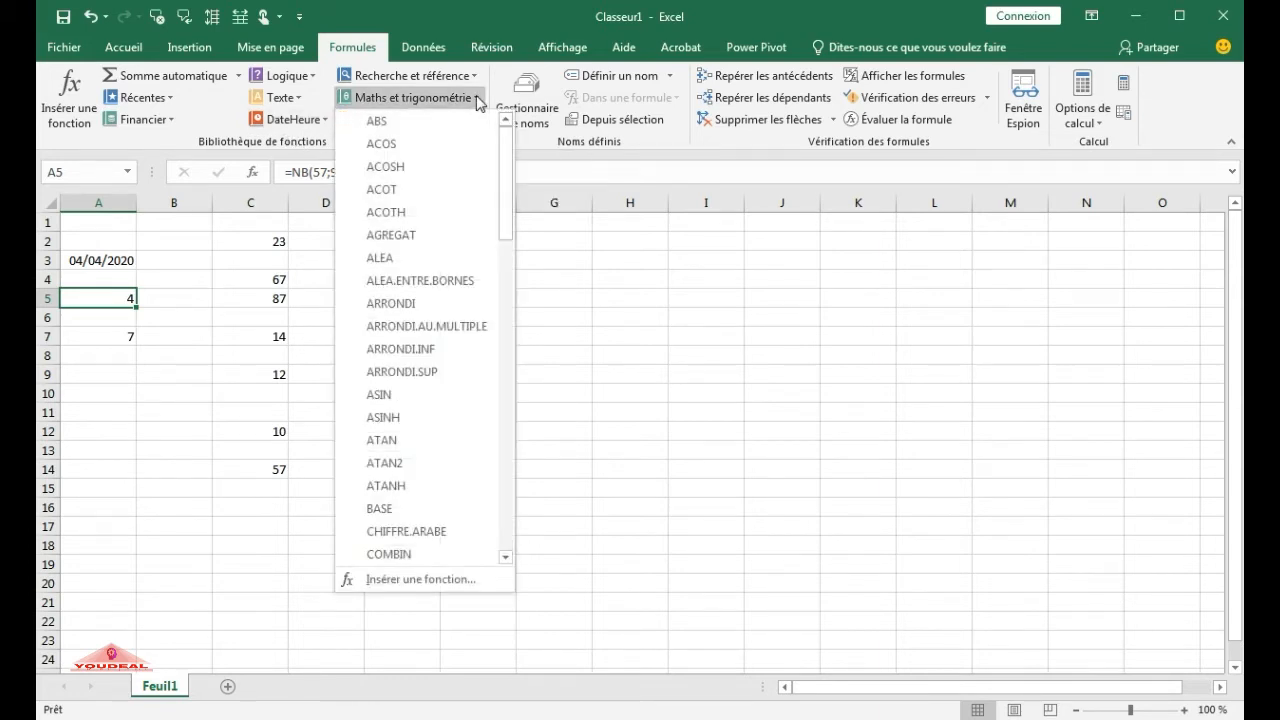
scroll(433, 290, down, 10)
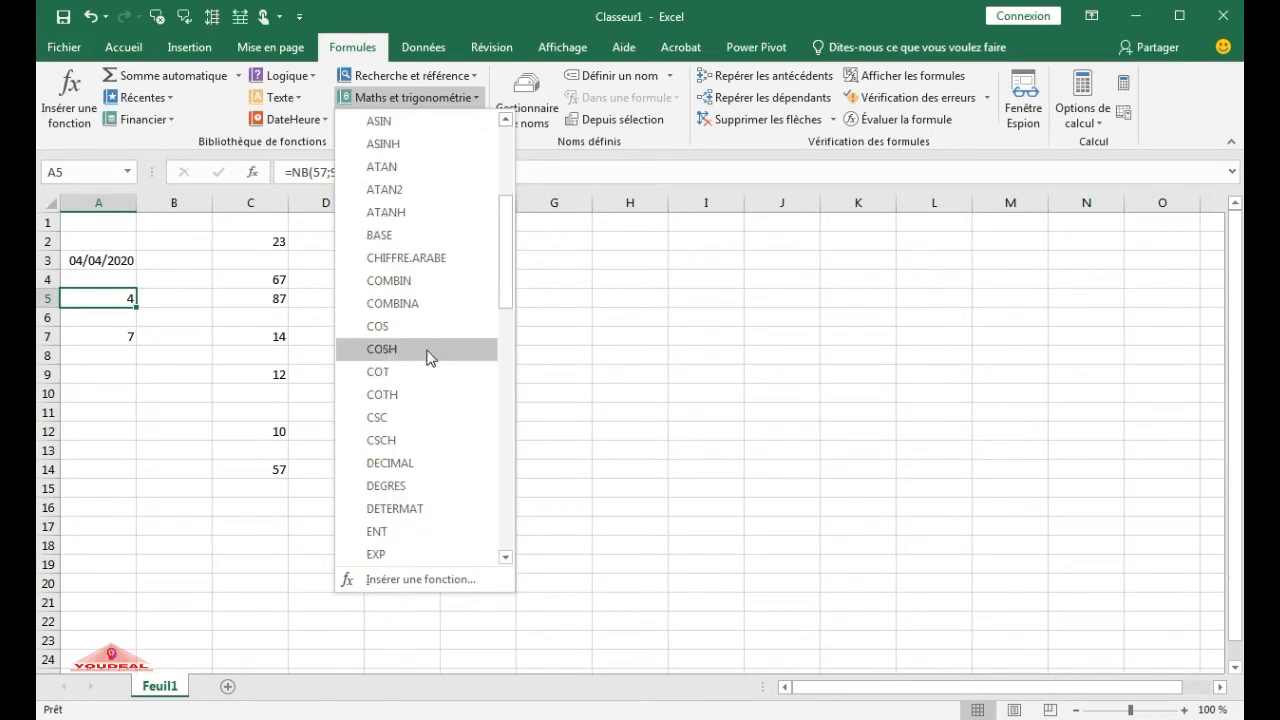
scroll(428, 374, down, 8)
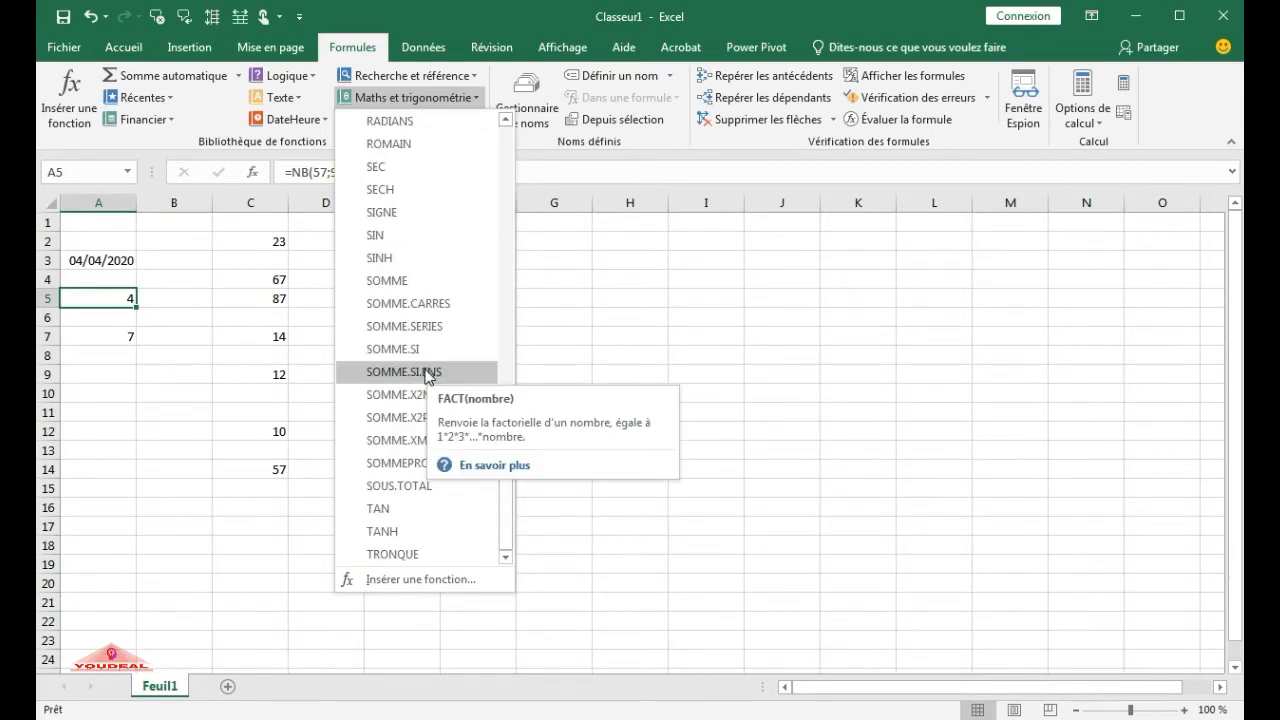
scroll(412, 386, up, 5)
scroll(410, 388, up, 5)
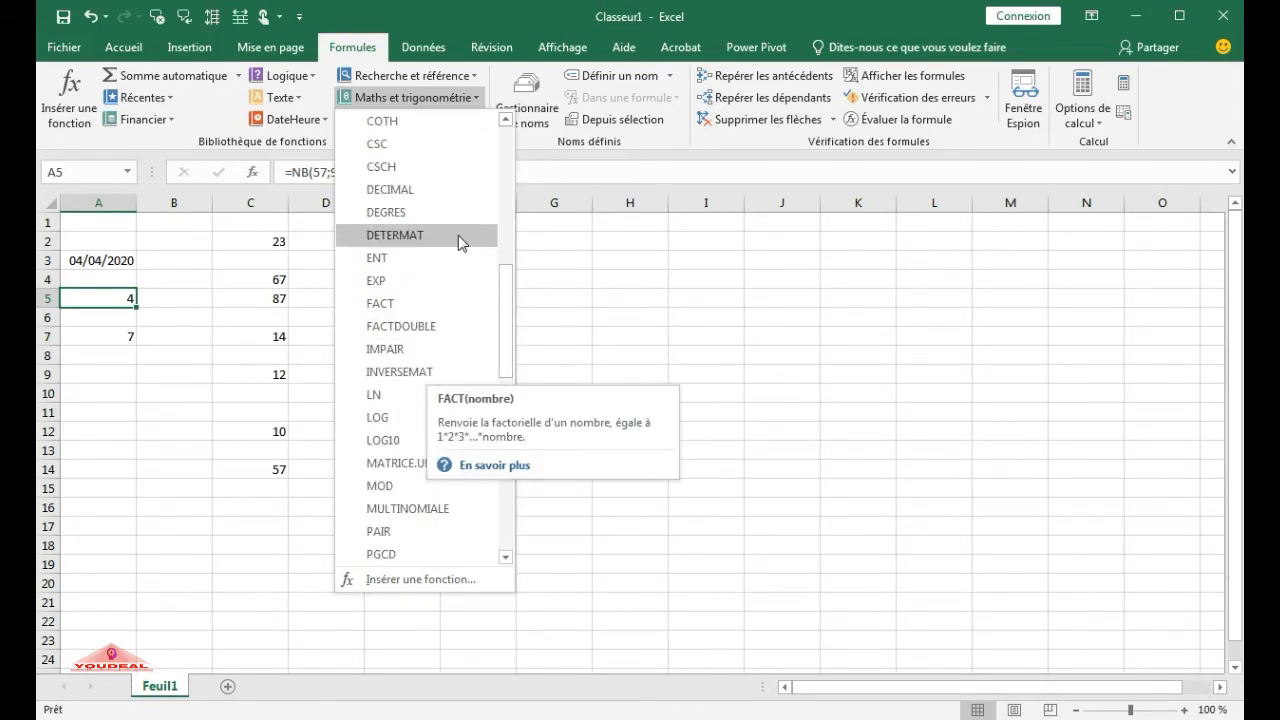
click(296, 125)
click(296, 125)
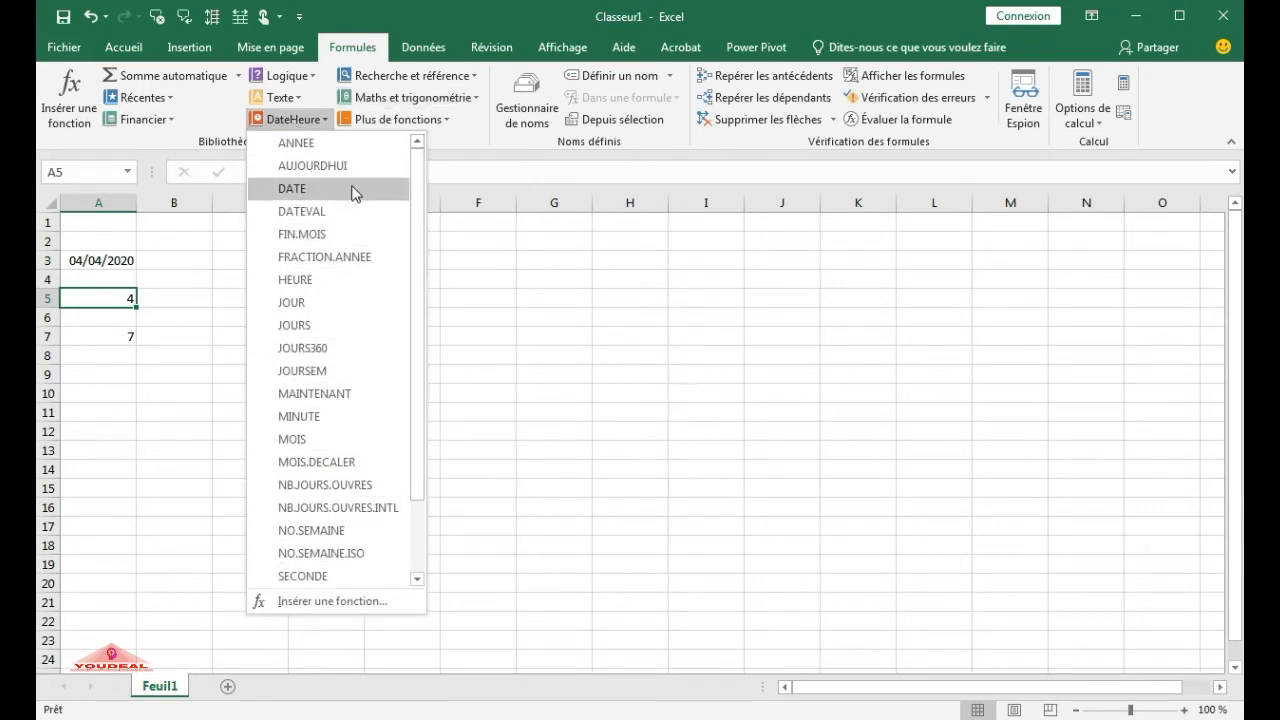
click(449, 120)
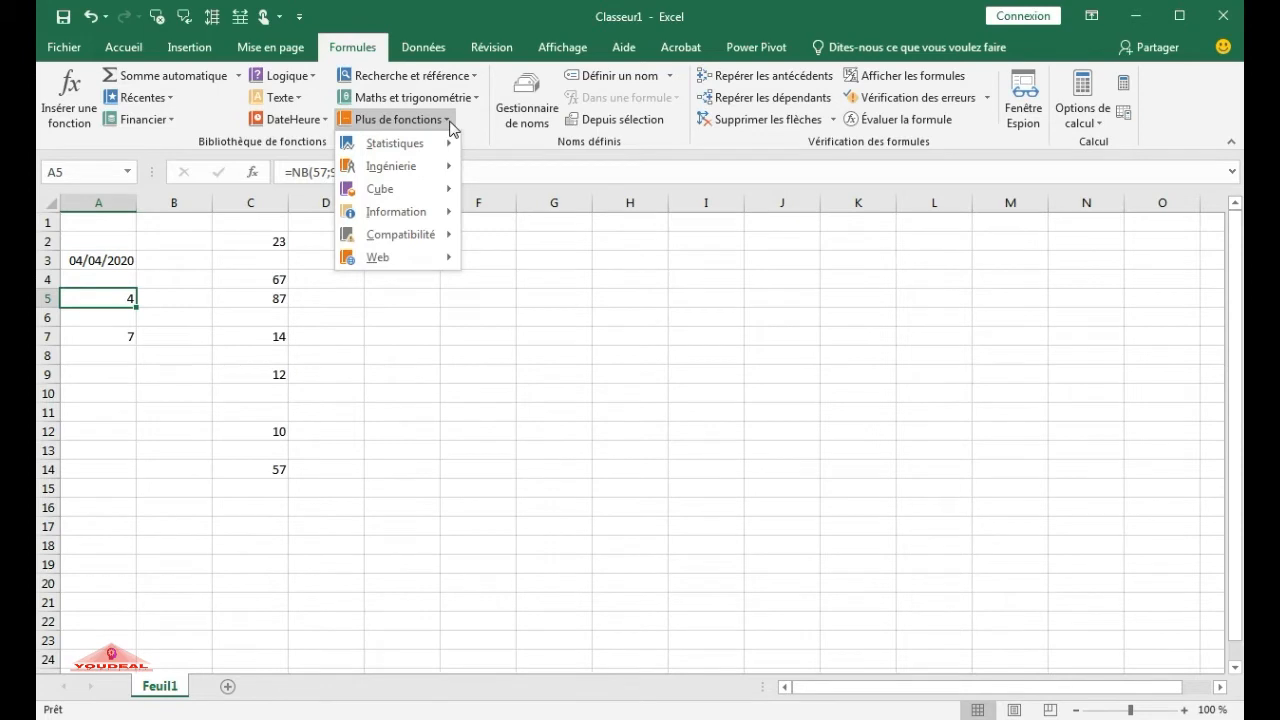
mouse_move(421, 174)
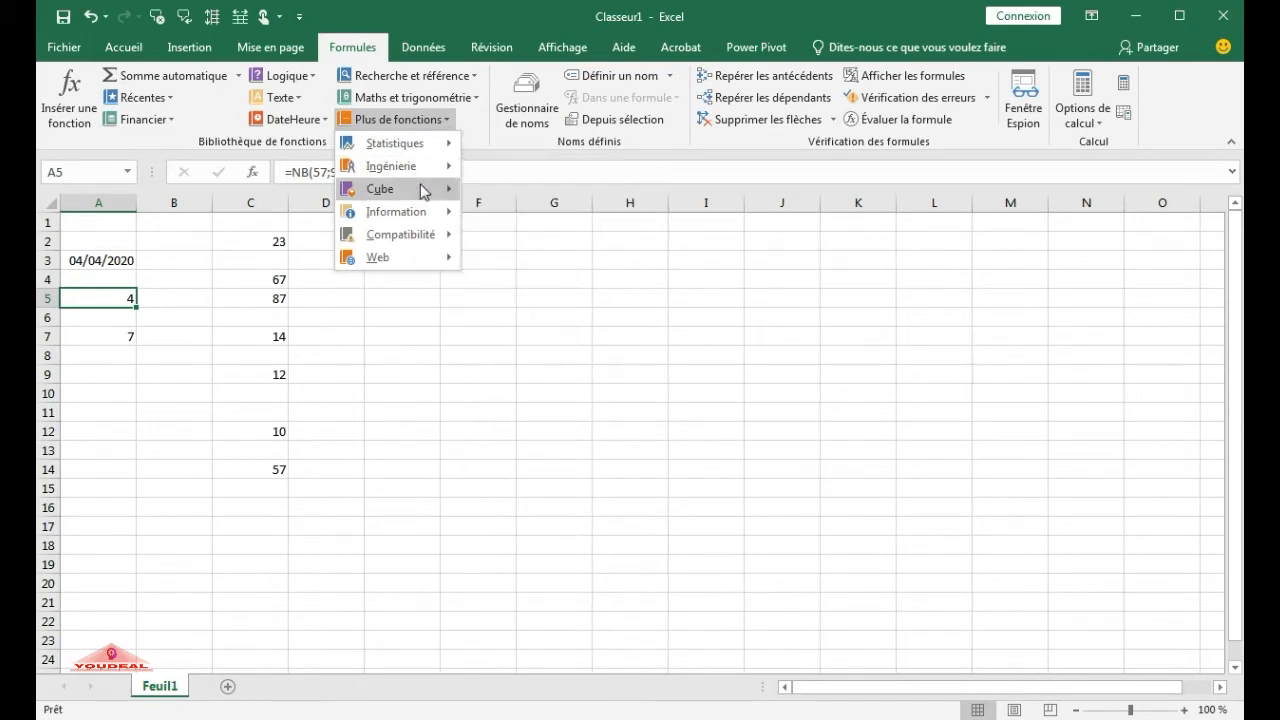
mouse_move(415, 242)
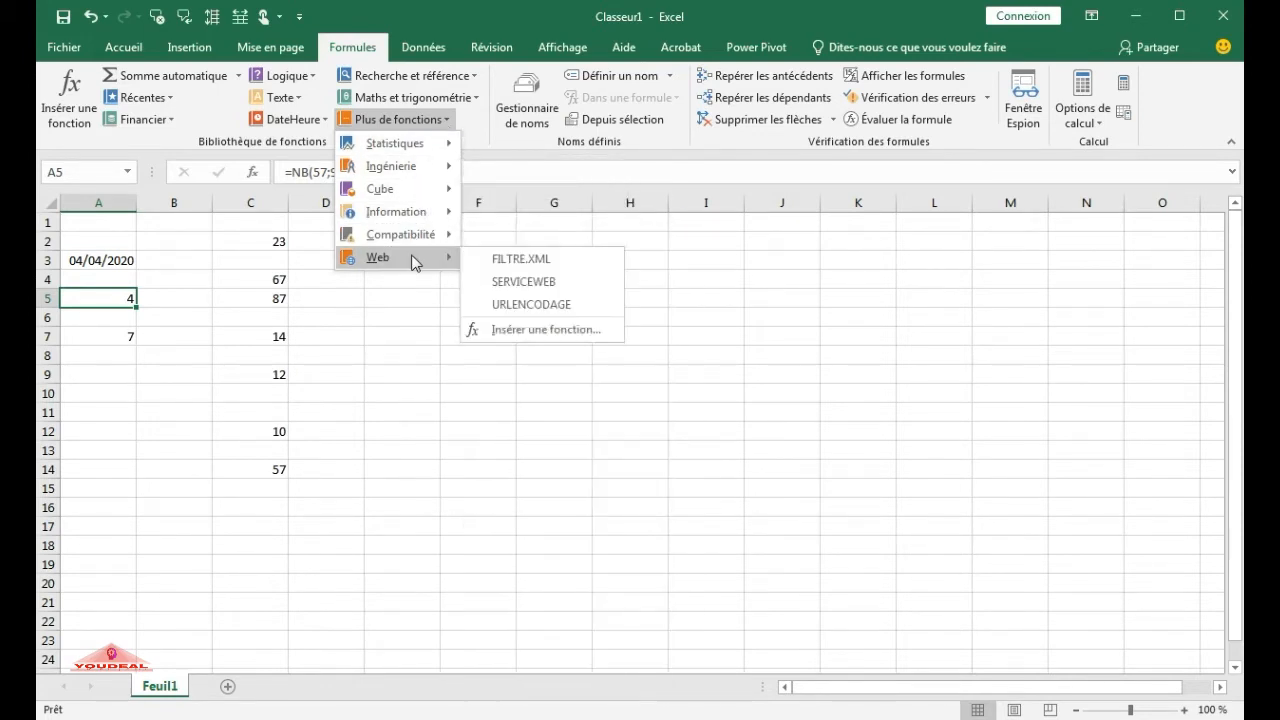
mouse_move(432, 147)
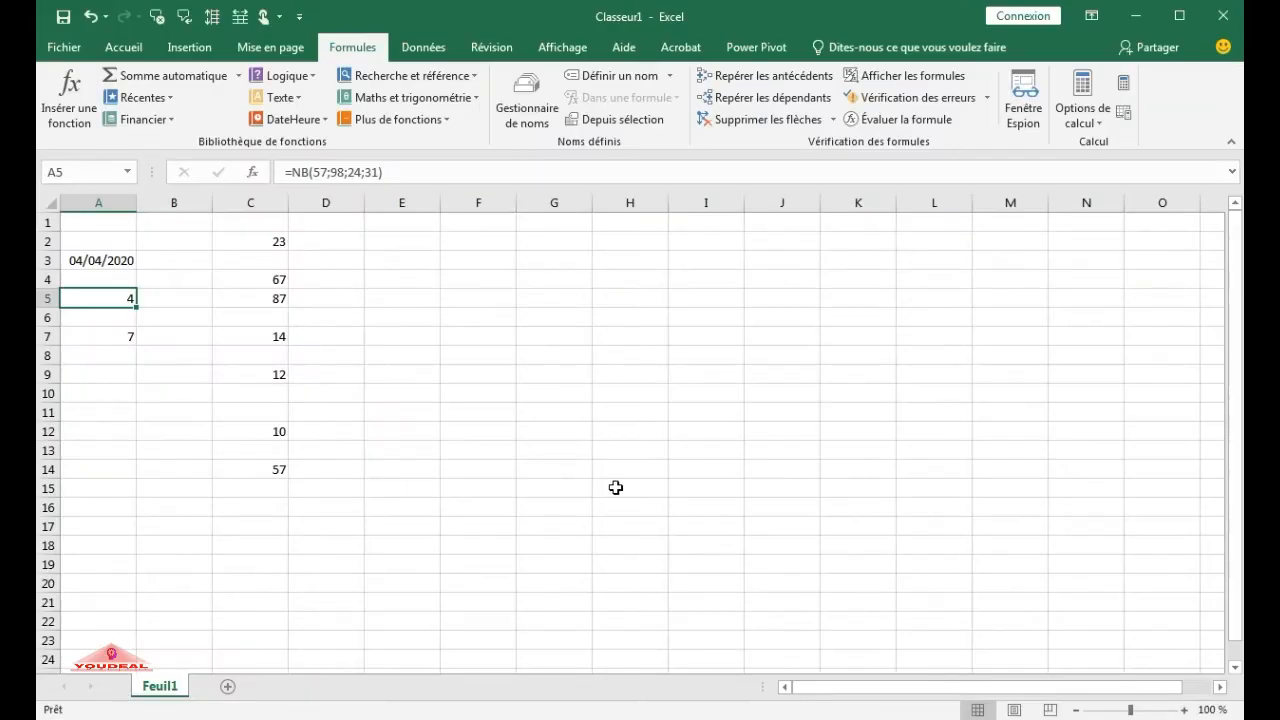
Start a GAUCHE formula in cell F6 and clear the stray F8 reference from its arguments
click(496, 317)
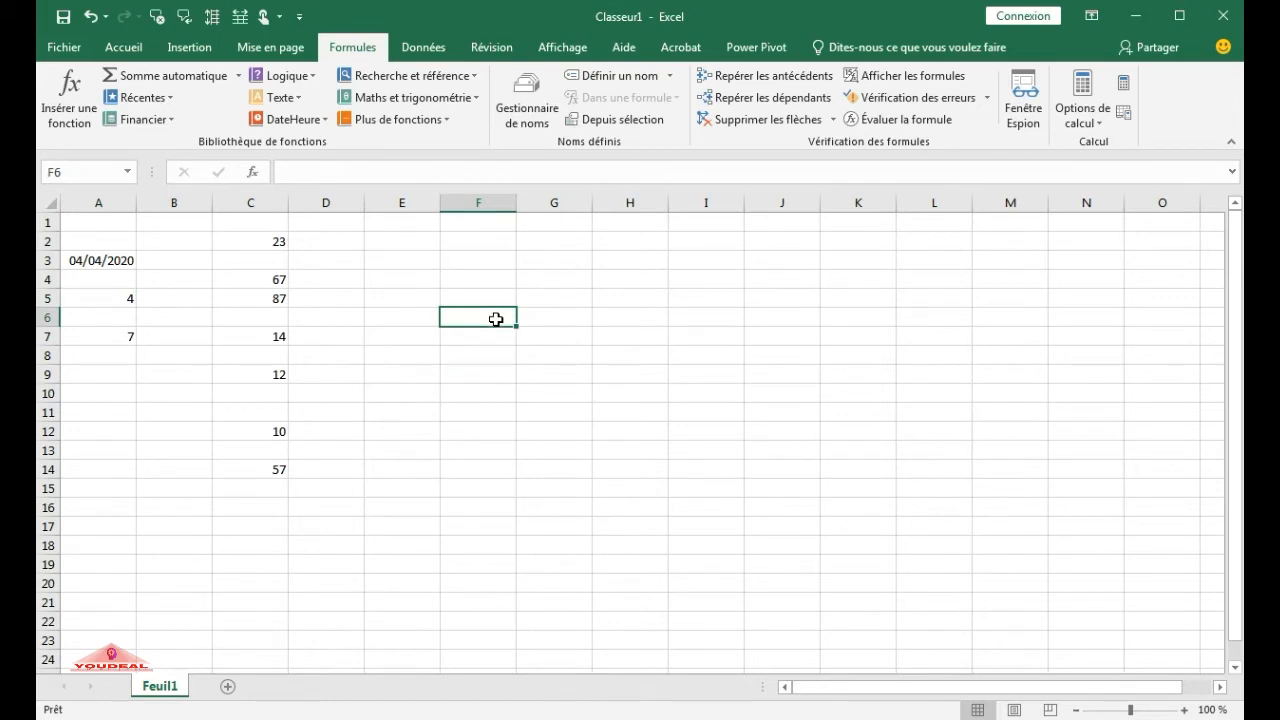
text(=)
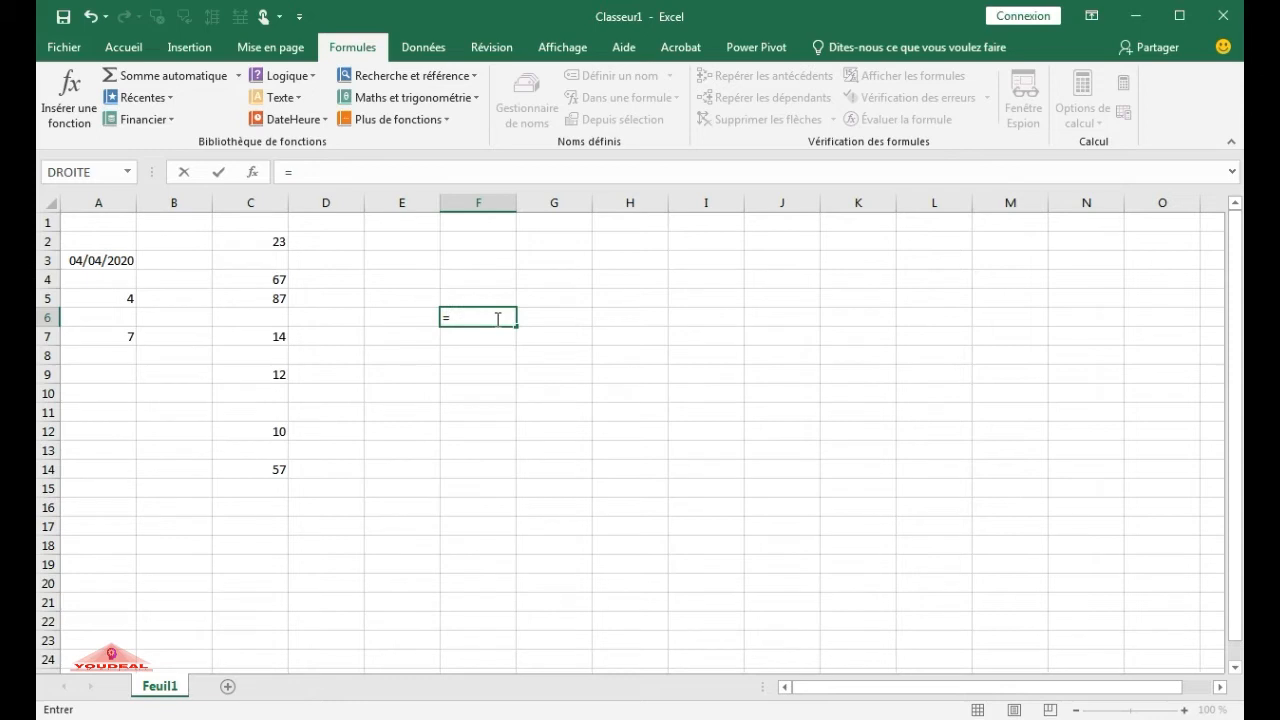
text(g)
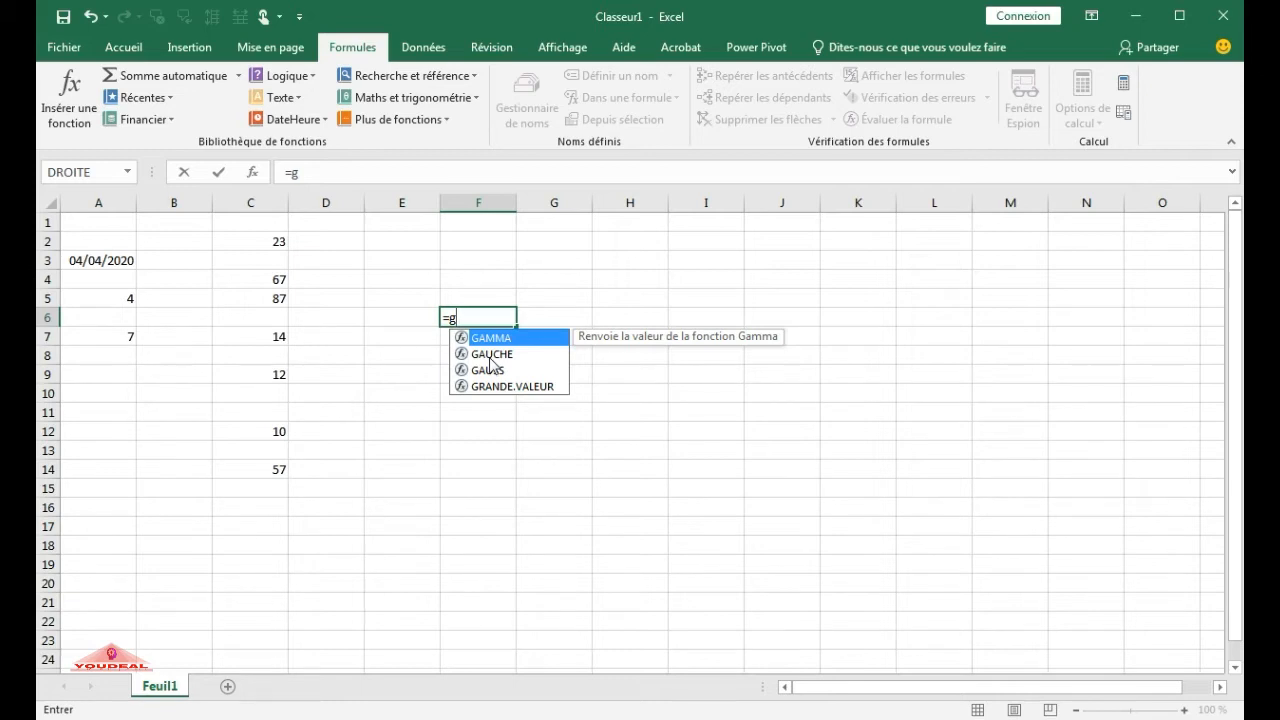
click(490, 355)
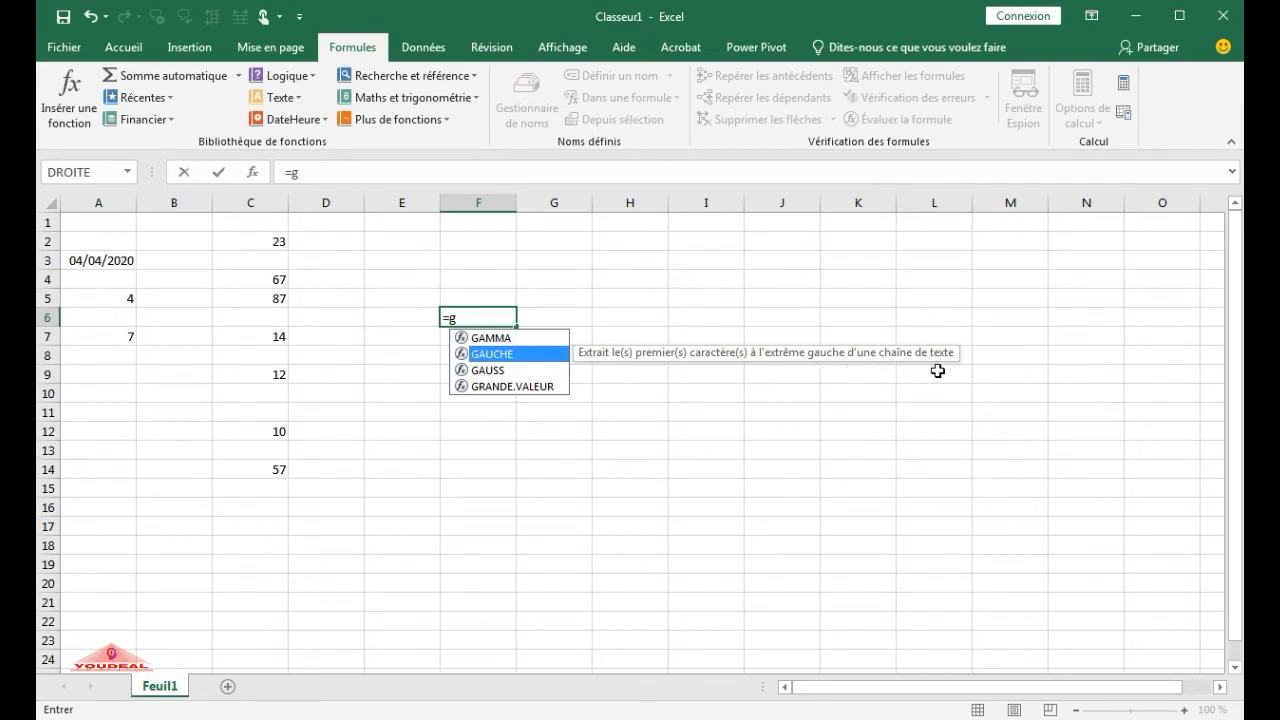
double_click(498, 358)
click(500, 357)
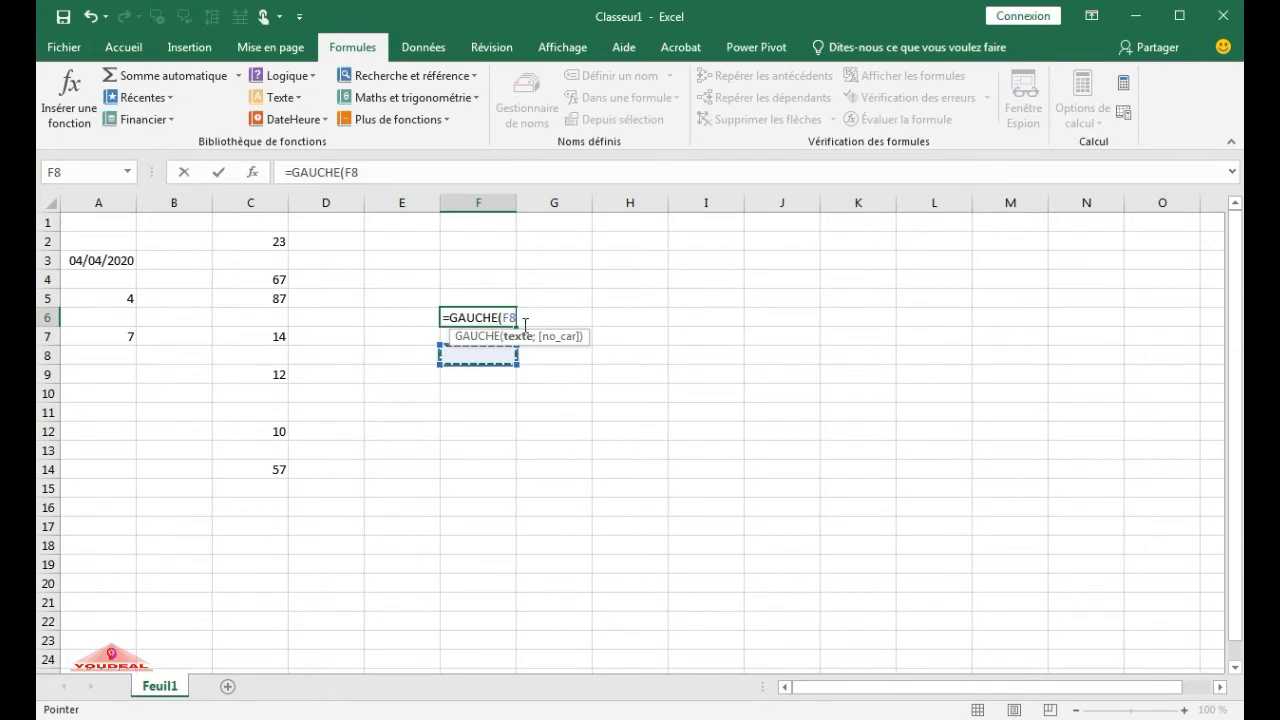
click(526, 316)
key(BackSpace)
key(BackSpace)
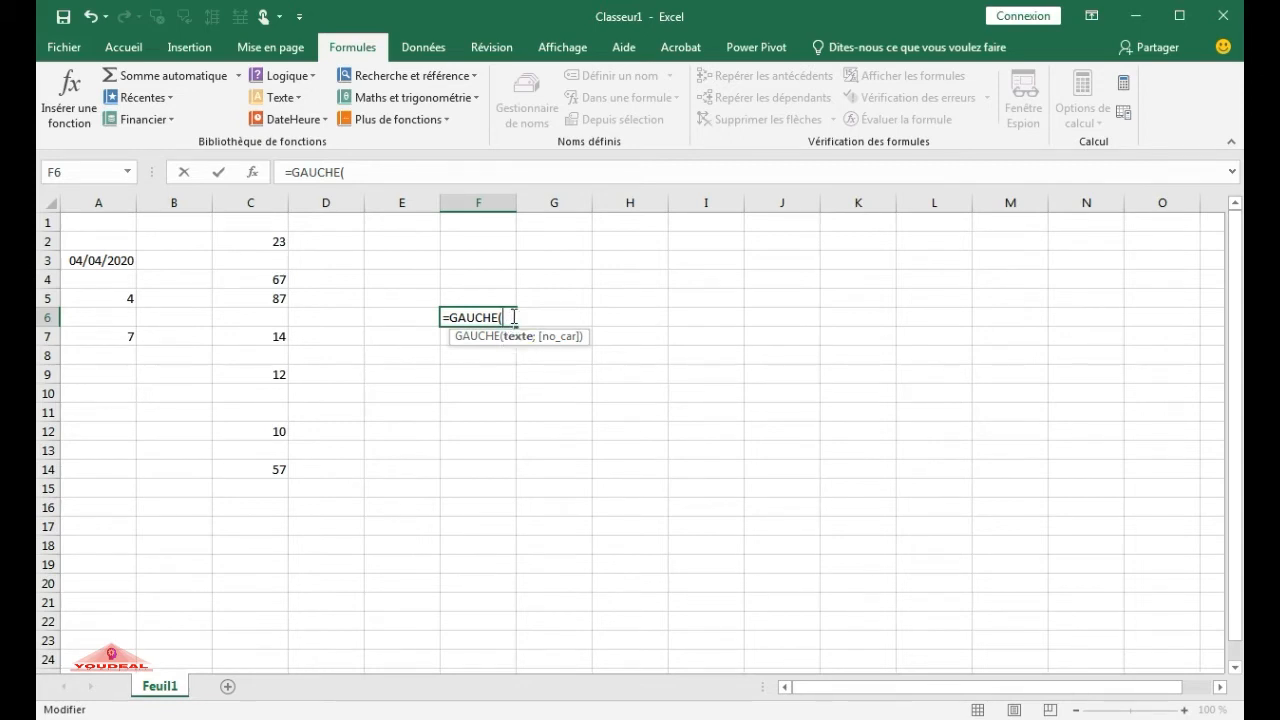
Complete the GAUCHE formula in F6 with the text "bonjour et bienvenu" and 7 characters, and check the entered formula
text(")
text(bonjour et )
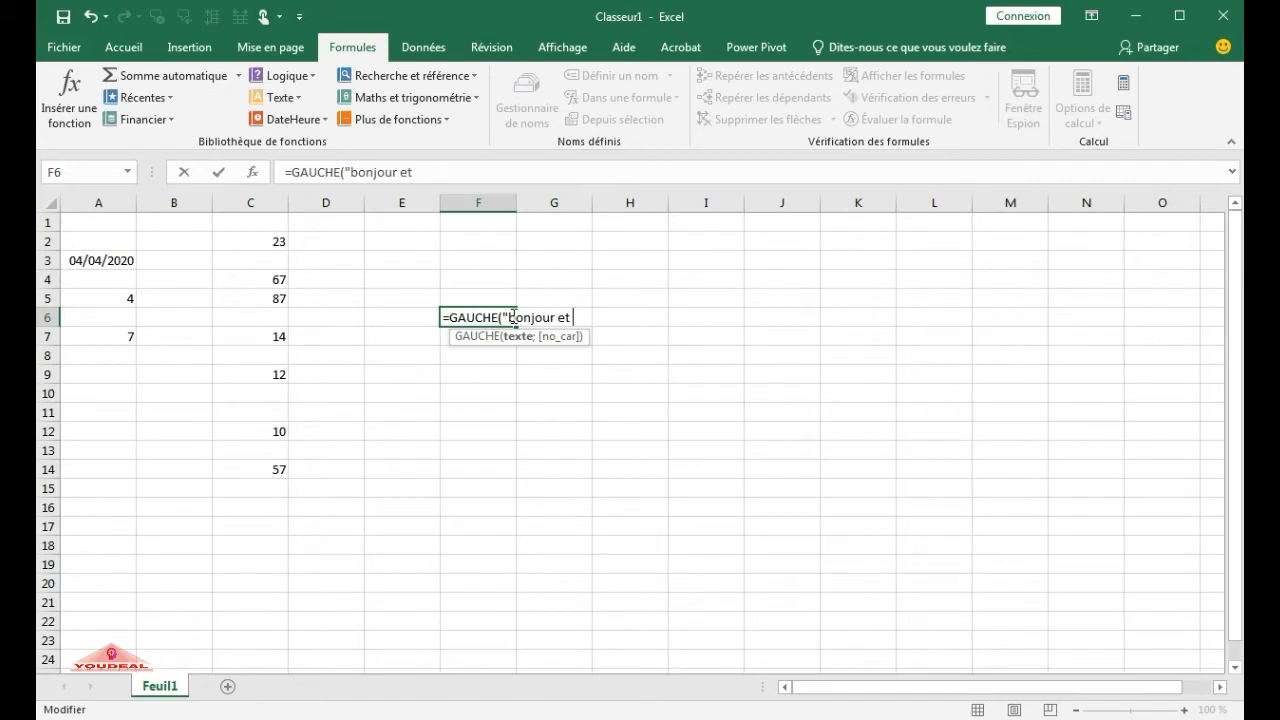
text(bienvenu)
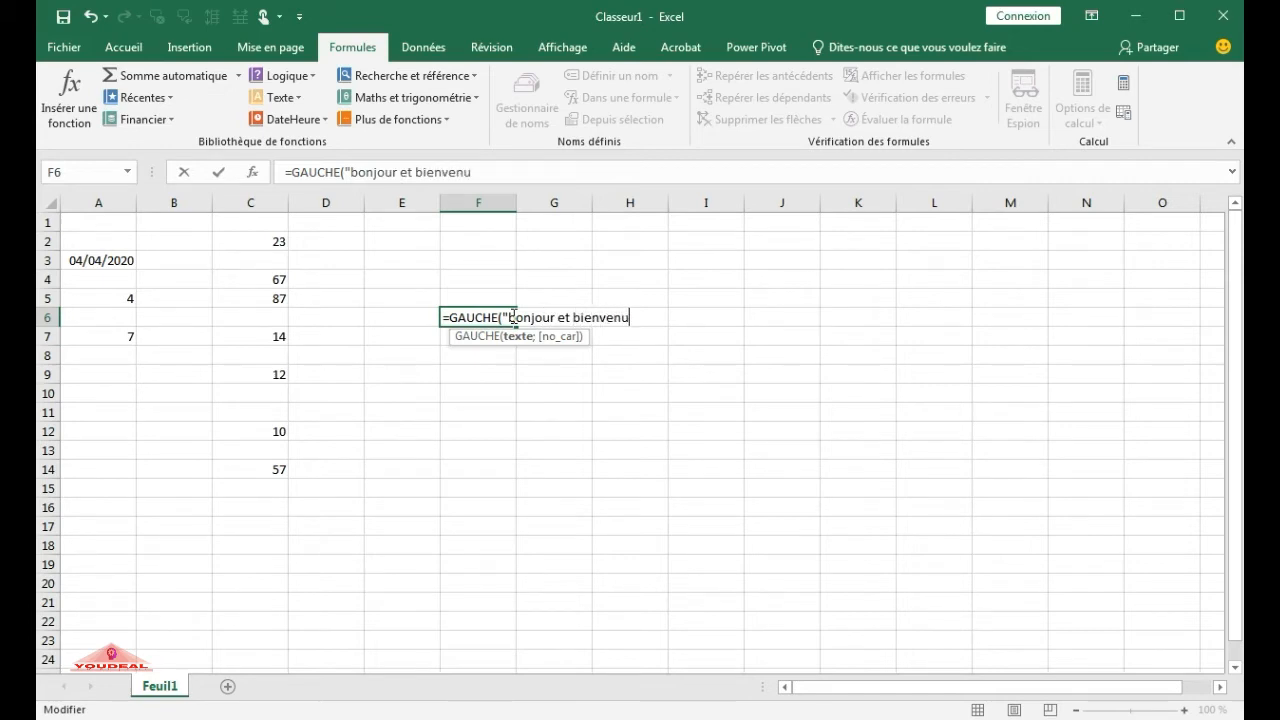
text(")
text(;)
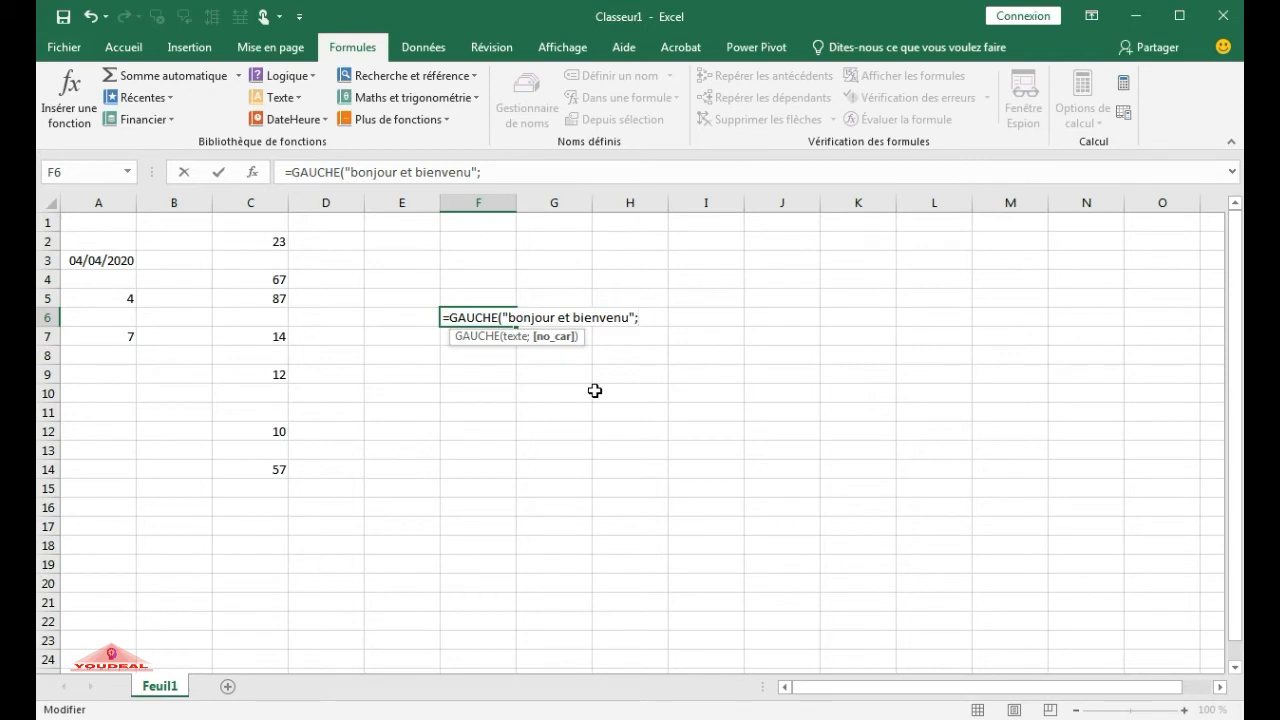
text(7))
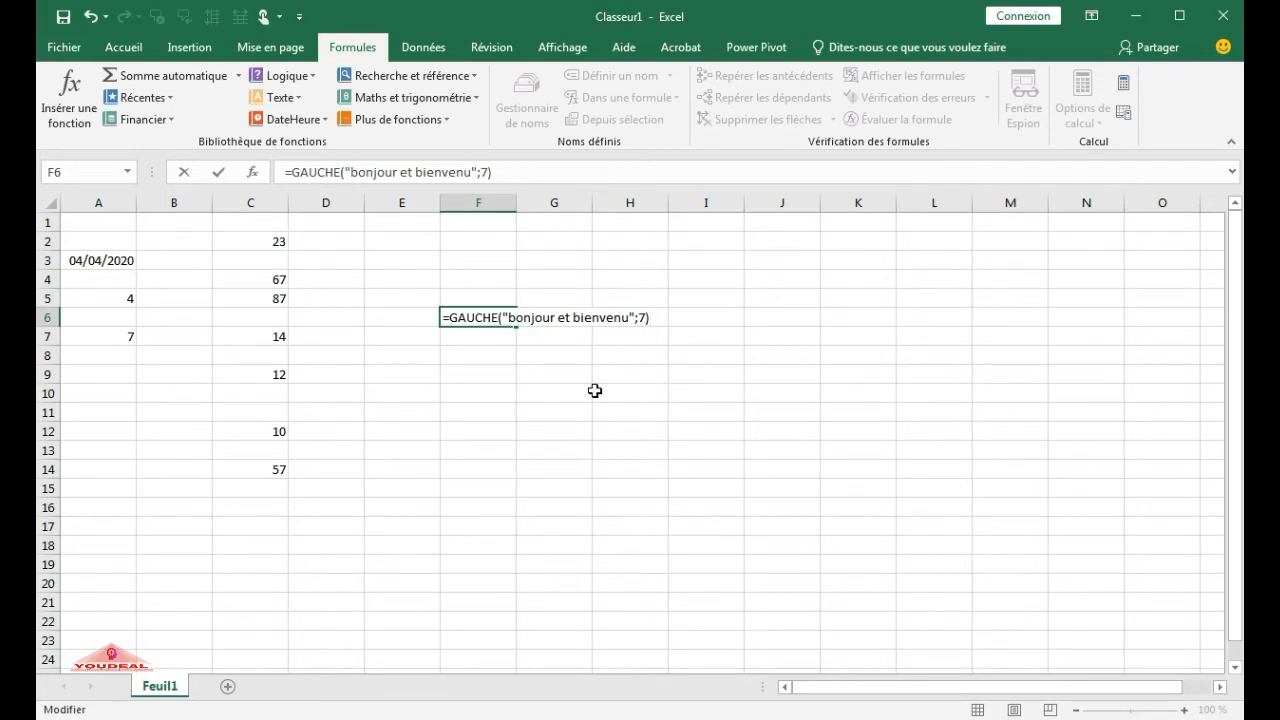
key(Return)
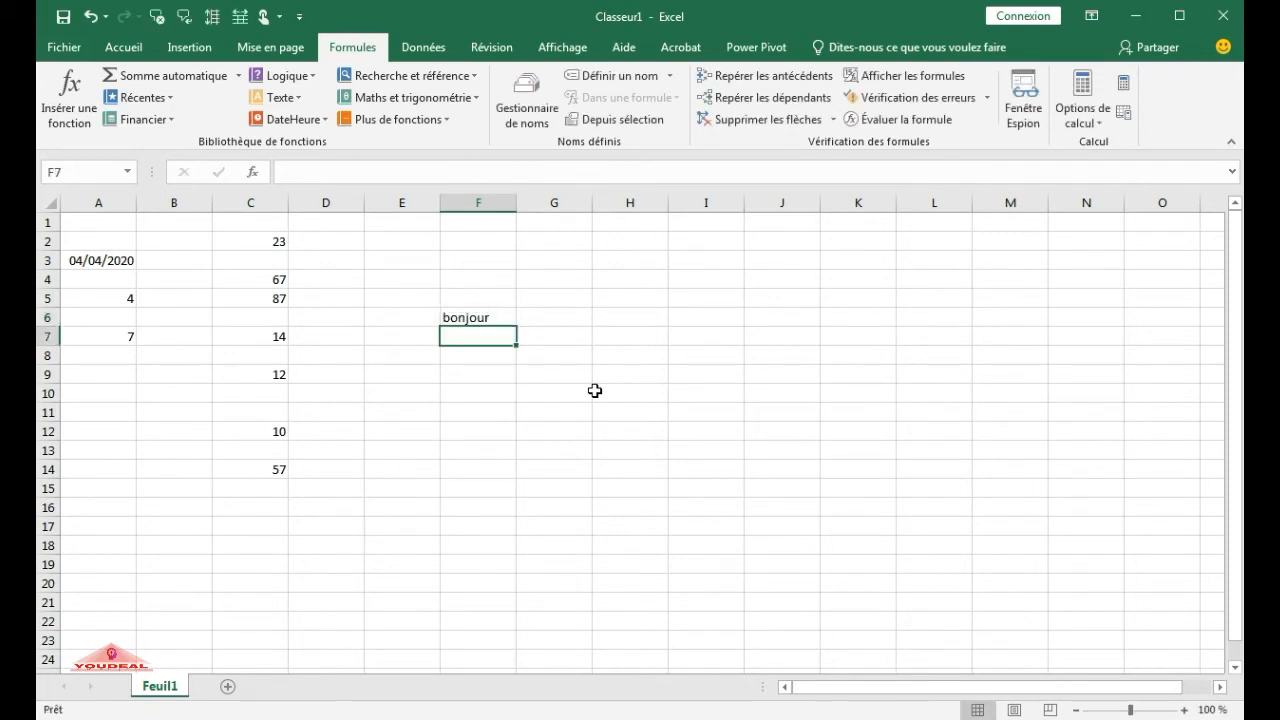
click(496, 319)
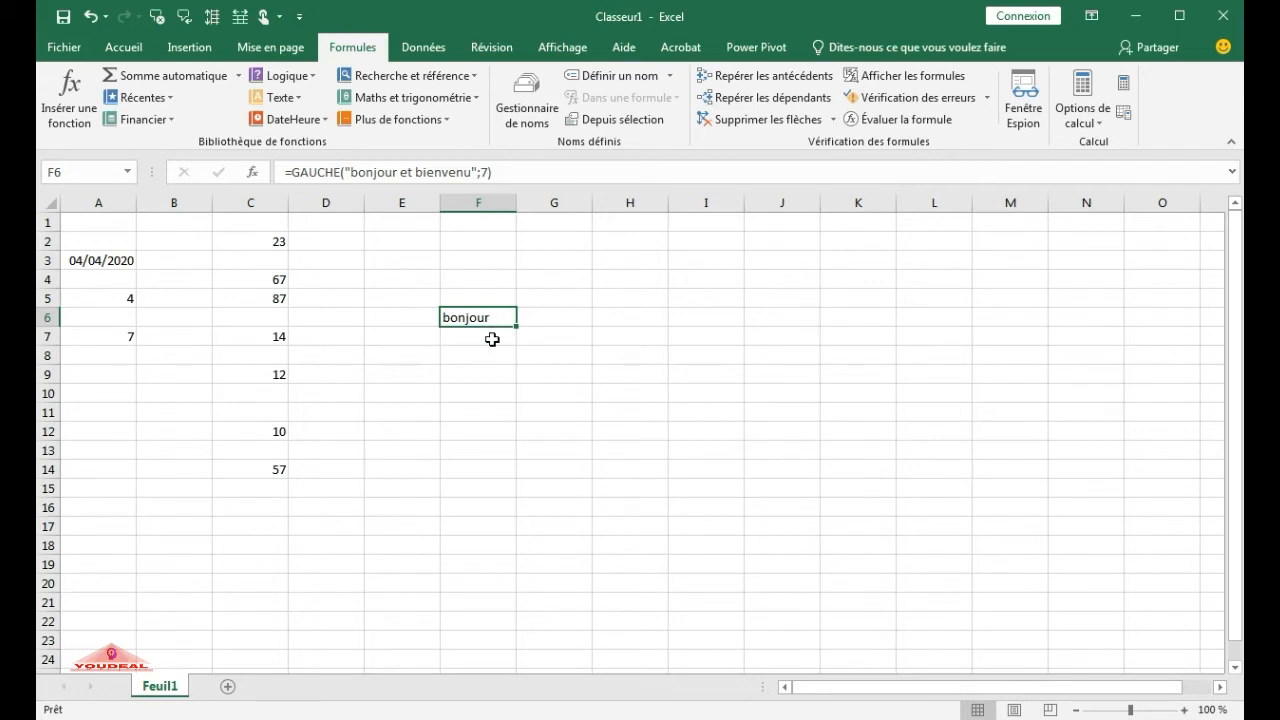
Insert a DROITE function in cell F7 that extracts the last 8 characters of "bonjour et bienvenu"
click(492, 340)
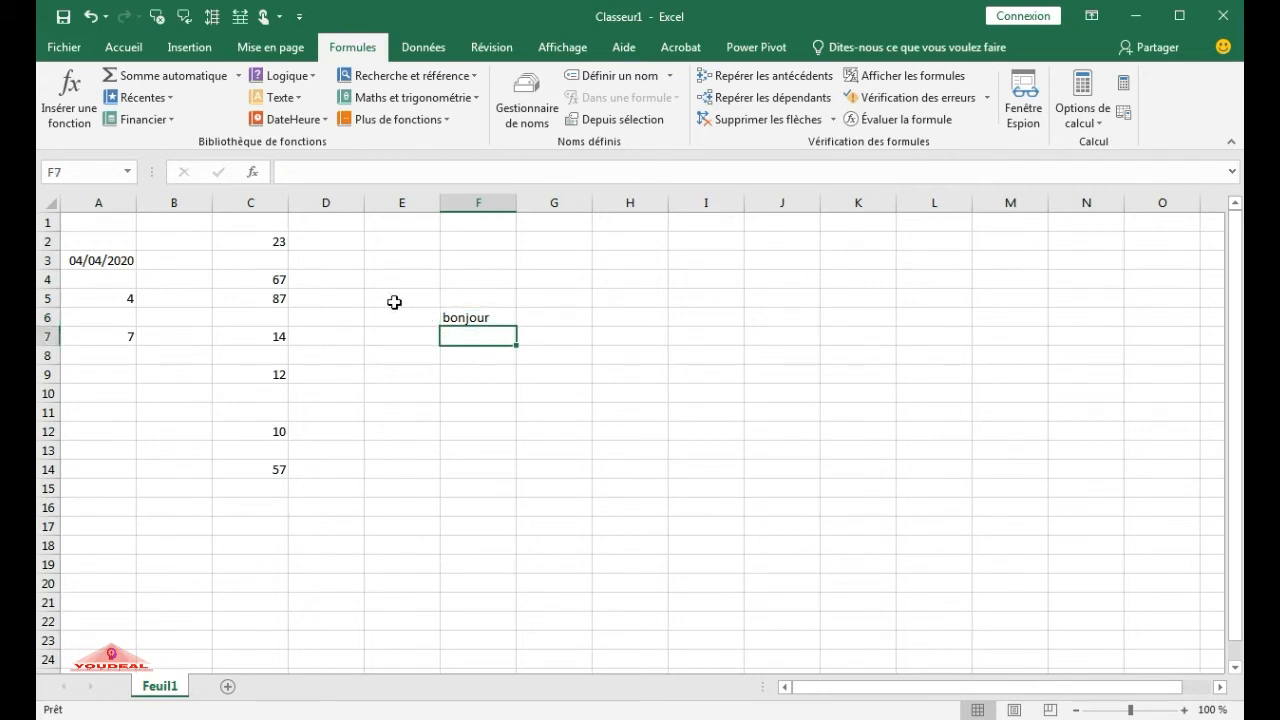
click(297, 97)
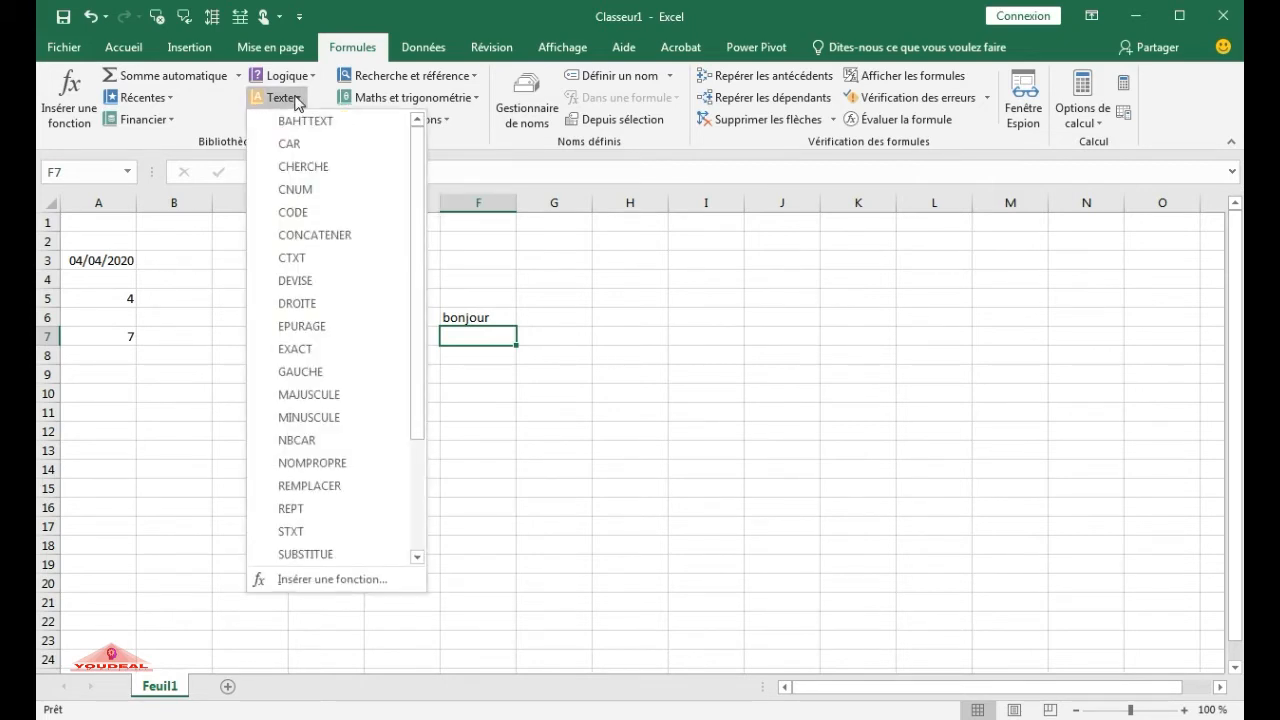
click(308, 306)
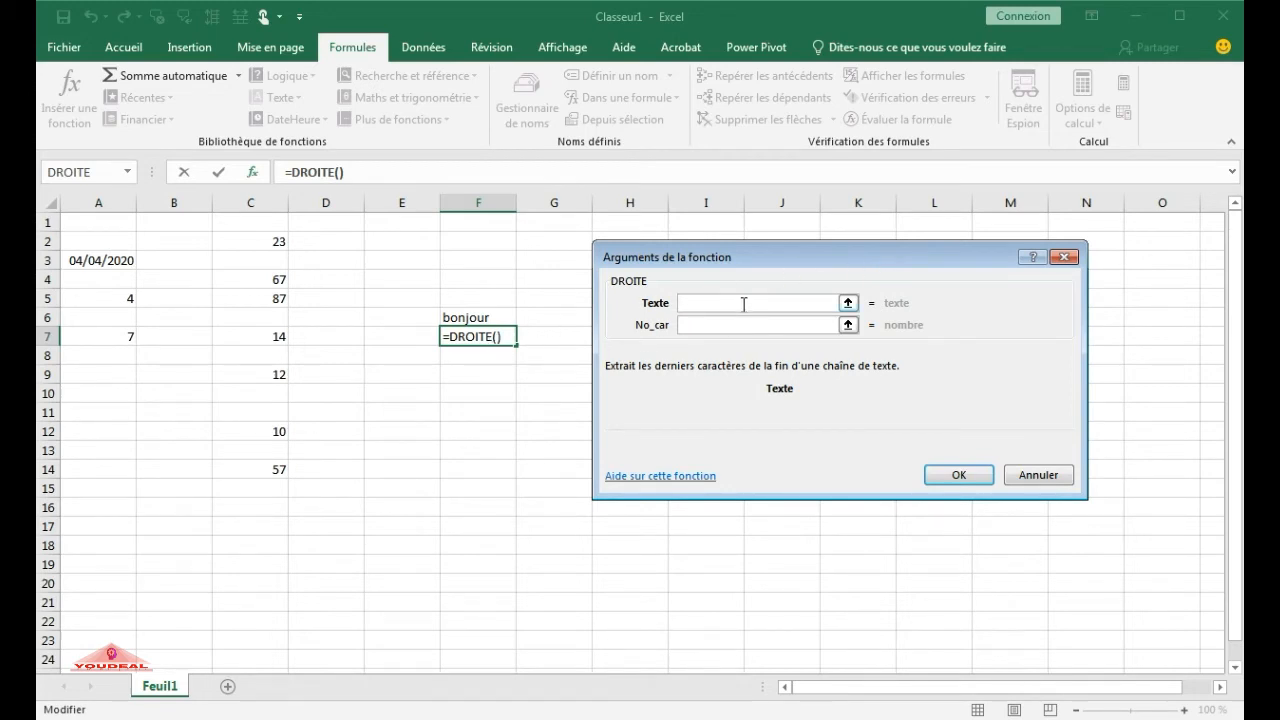
text(bonjour)
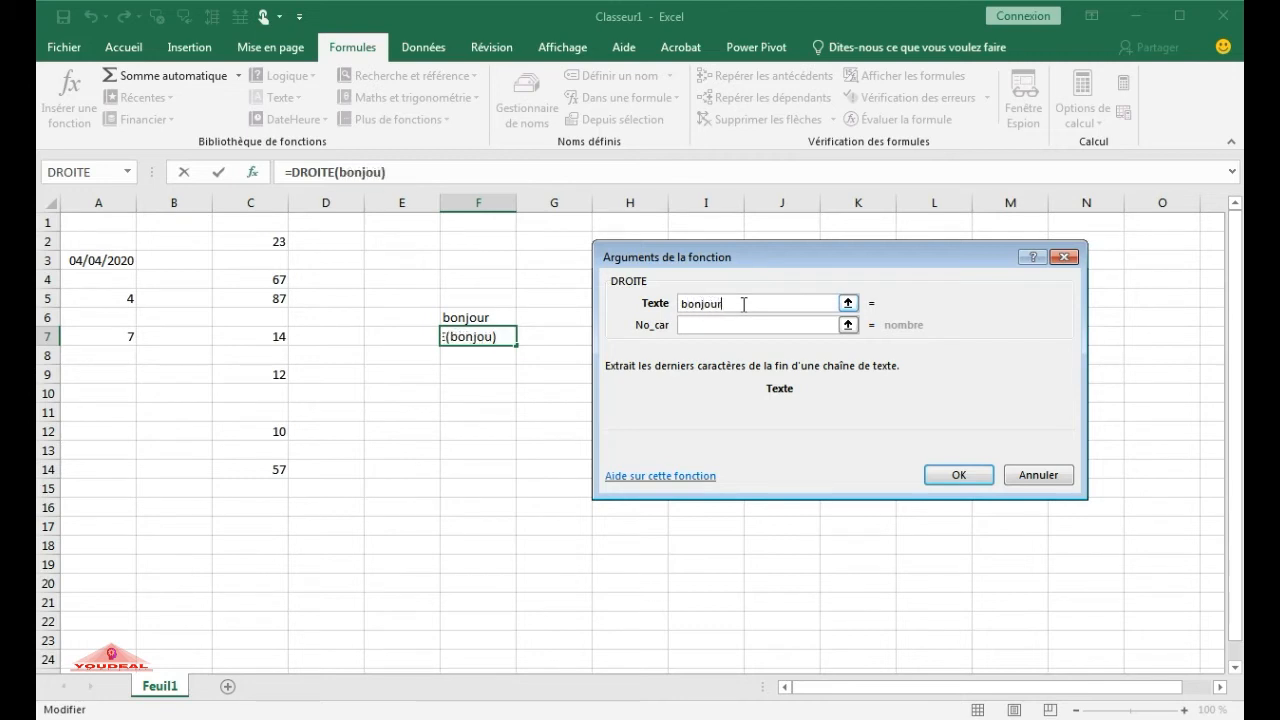
text( et bienvenu)
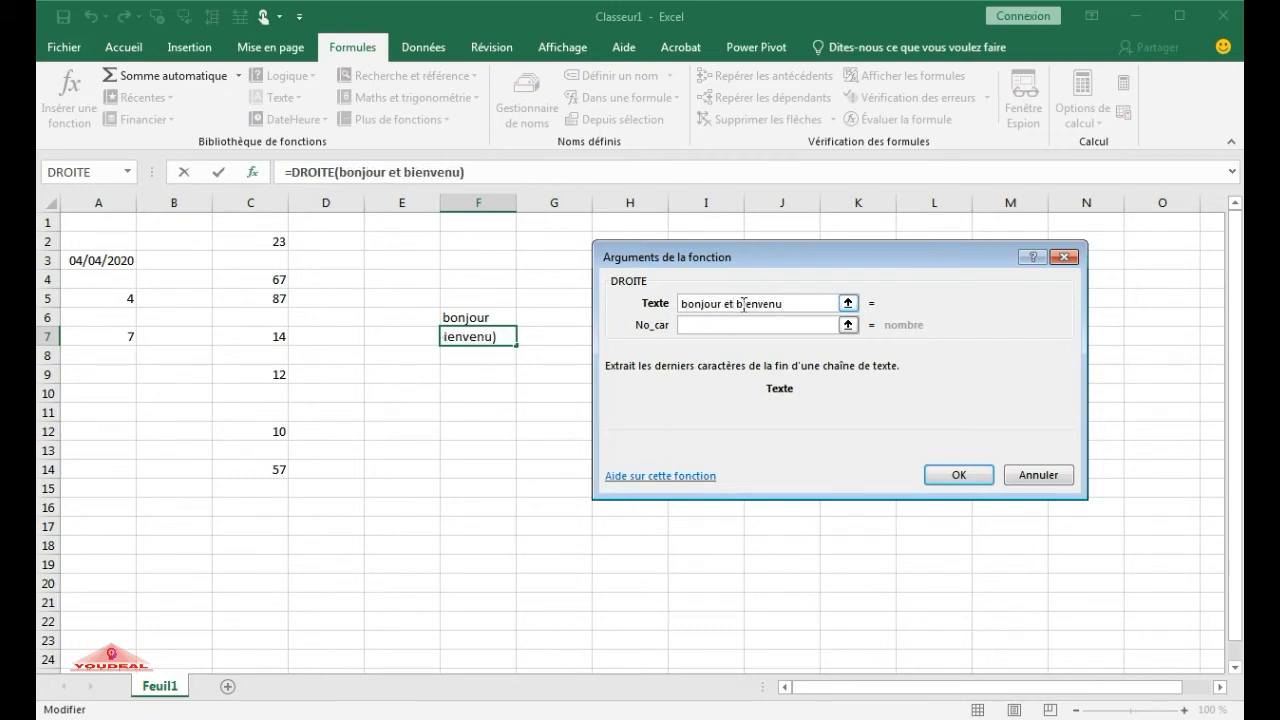
click(690, 326)
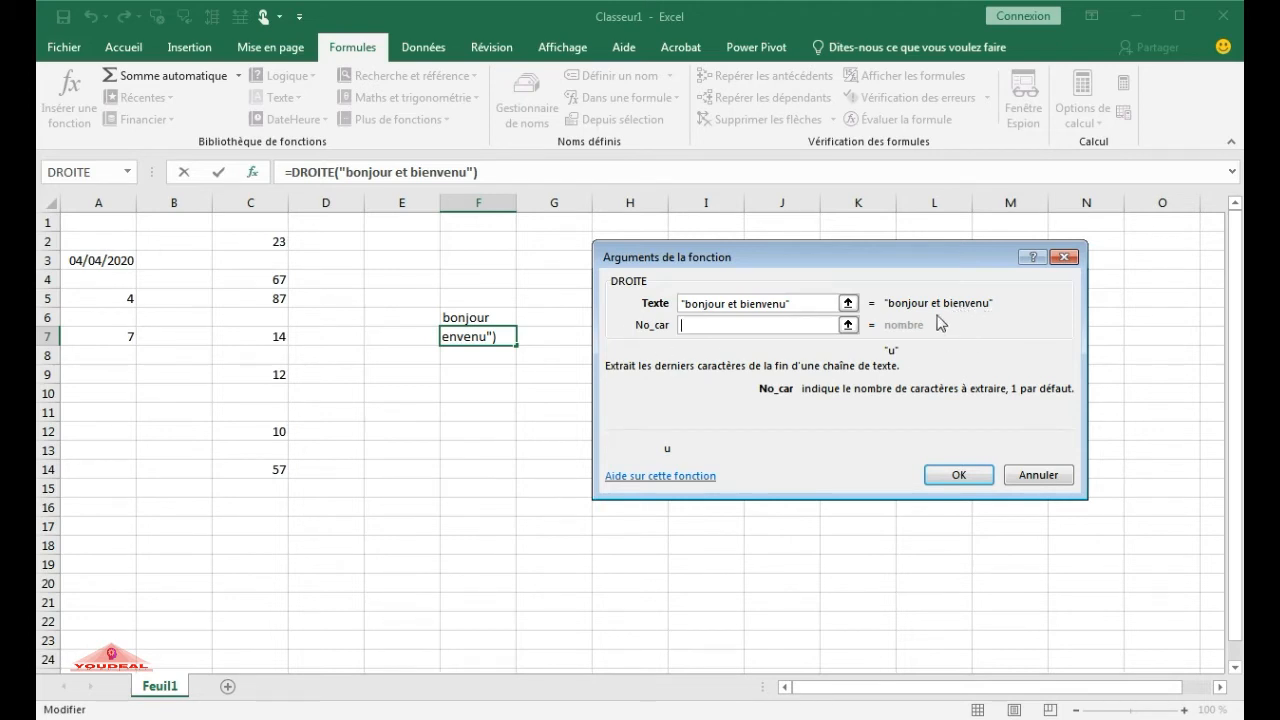
text(8)
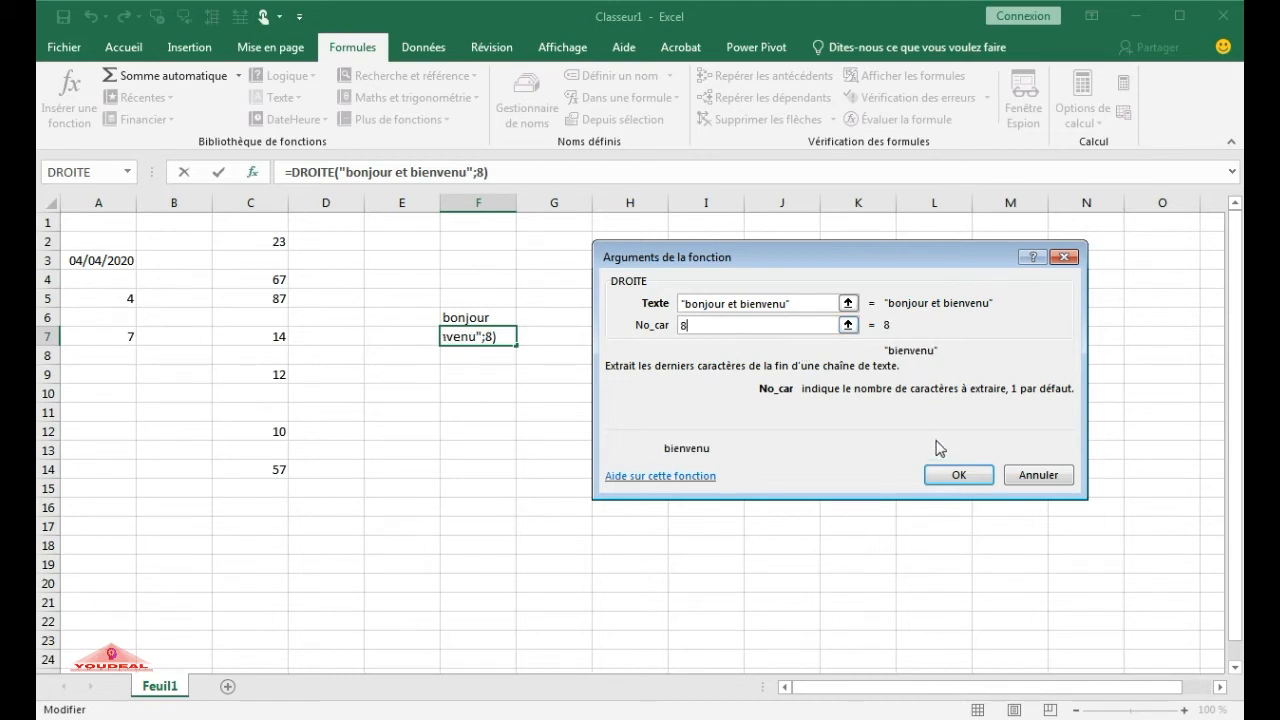
click(955, 476)
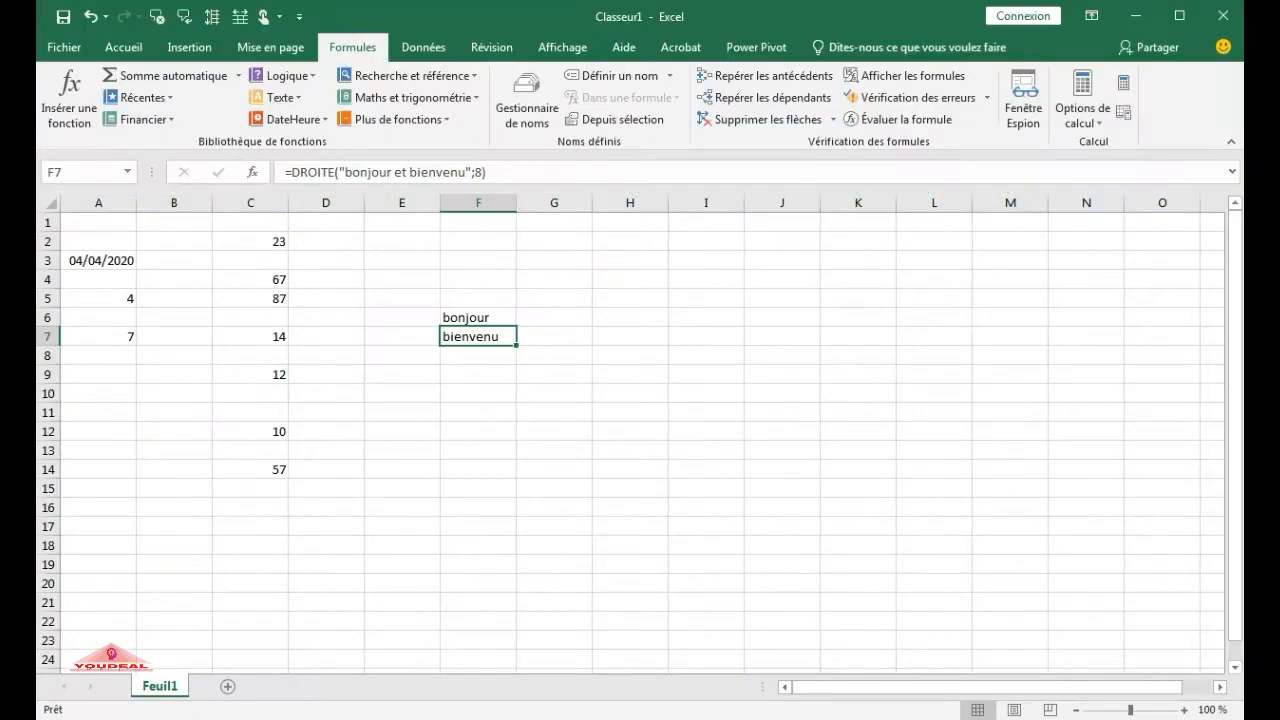
click(597, 509)
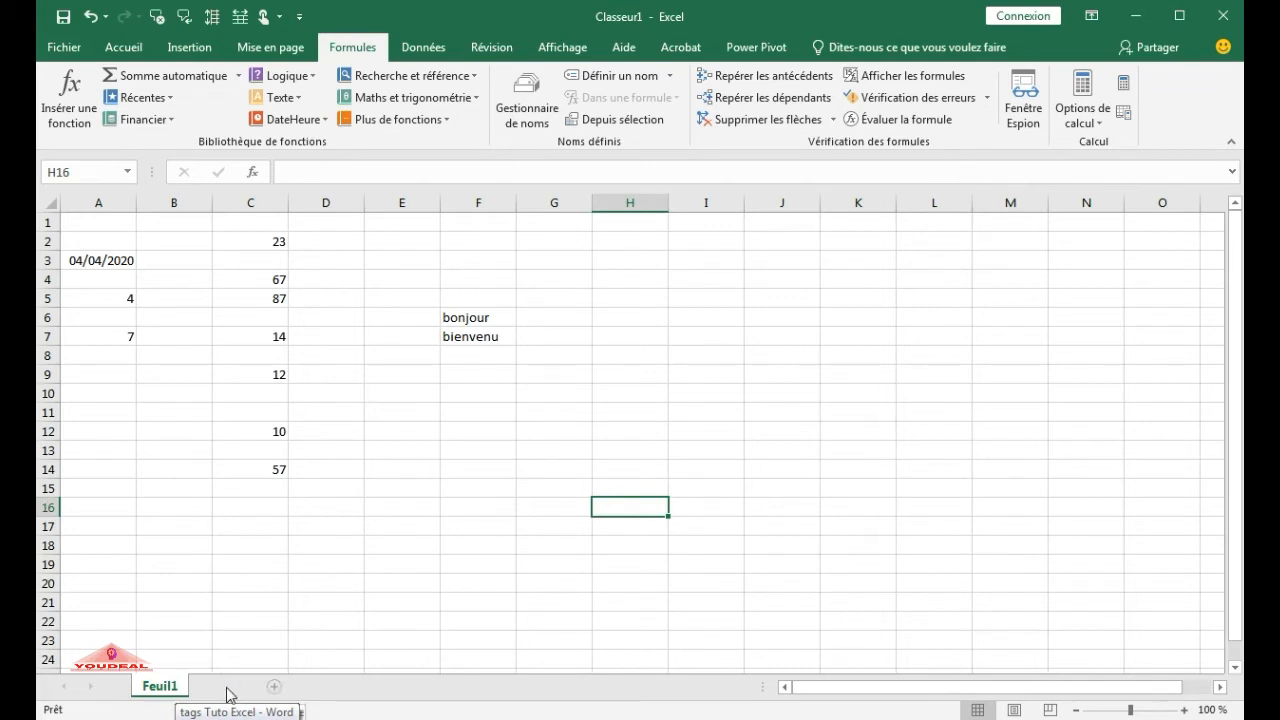
Add a new worksheet and enter the headers Produit A, Produit B and Produit C in cells A1 to C1
click(228, 688)
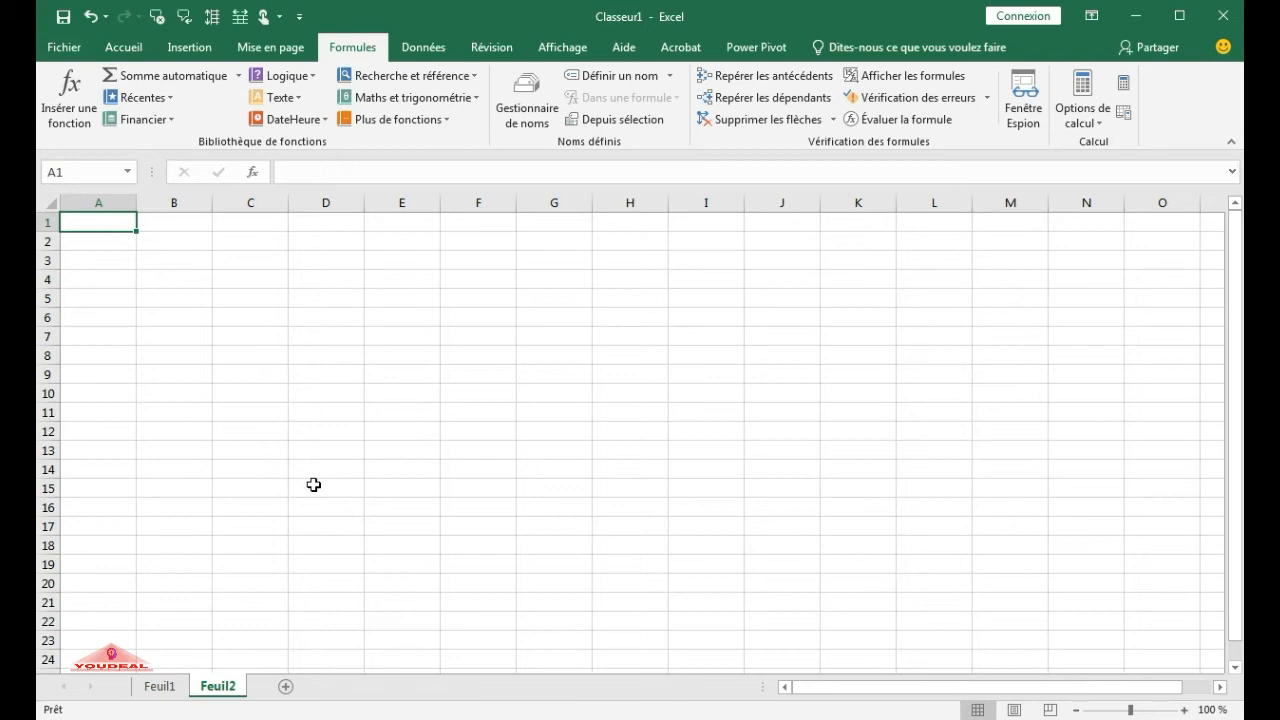
text(r)
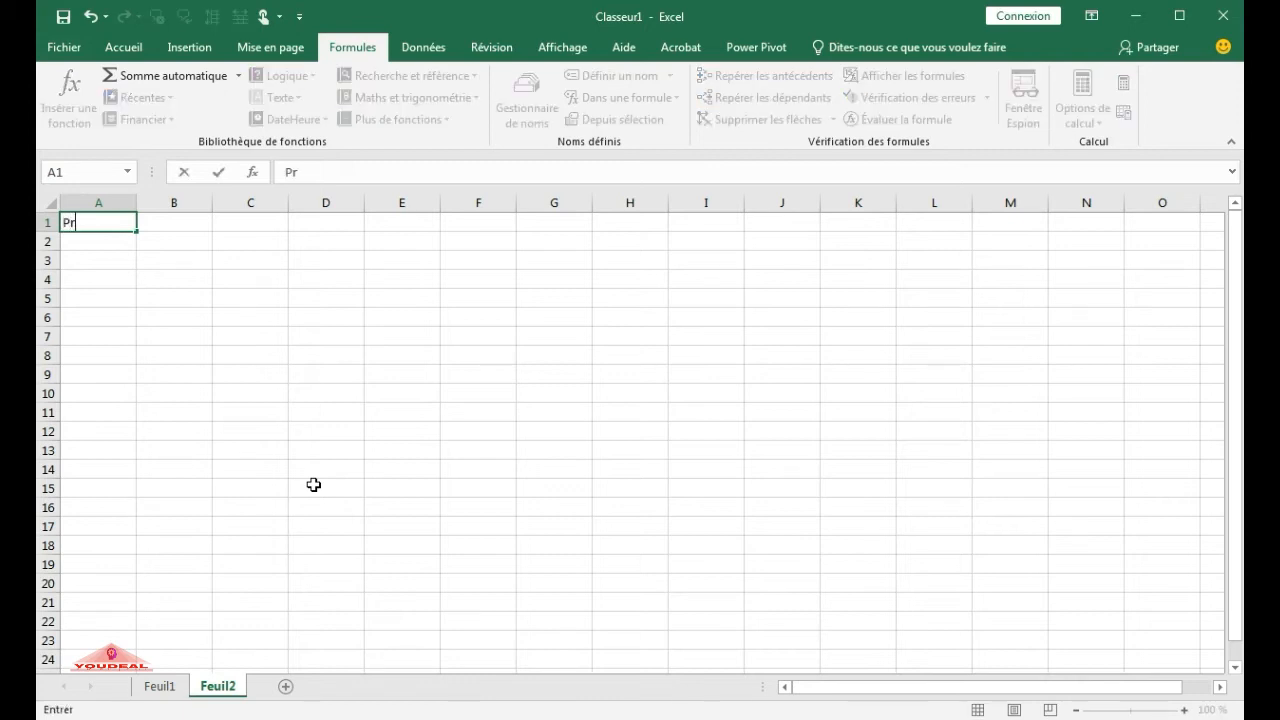
text(oduit A)
key(Tab)
text(P)
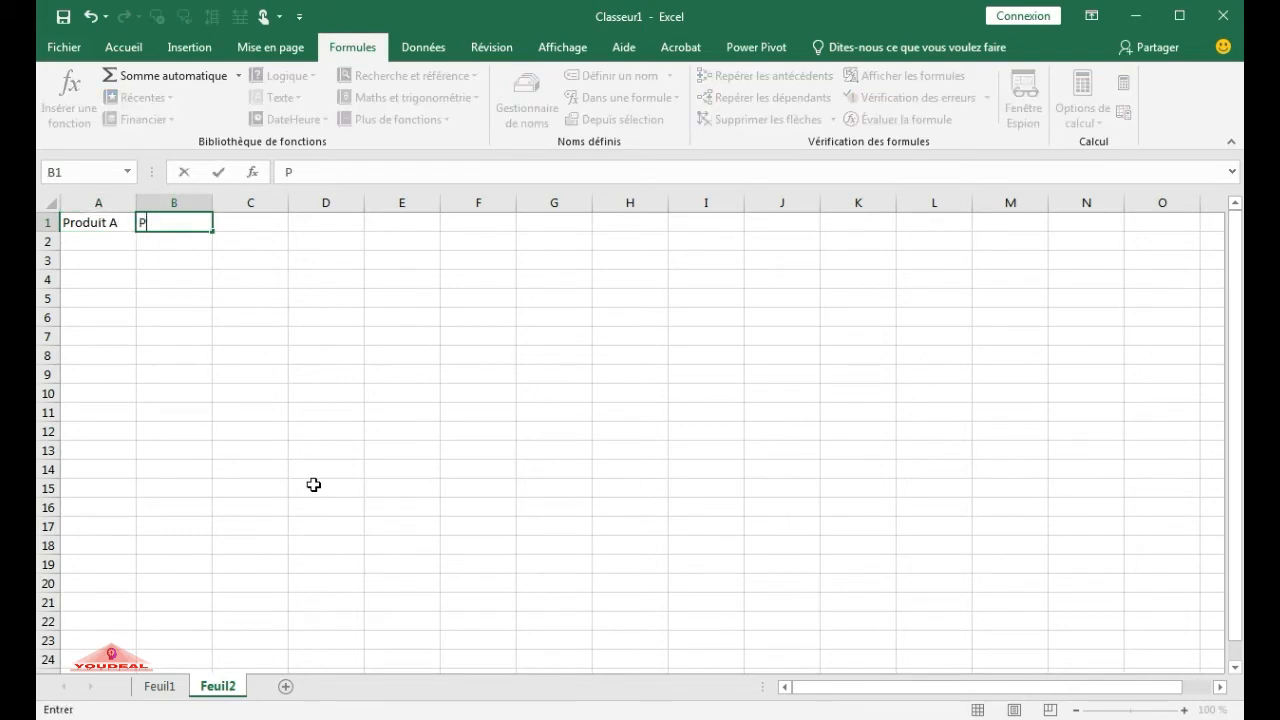
text(roduit B)
key(Tab)
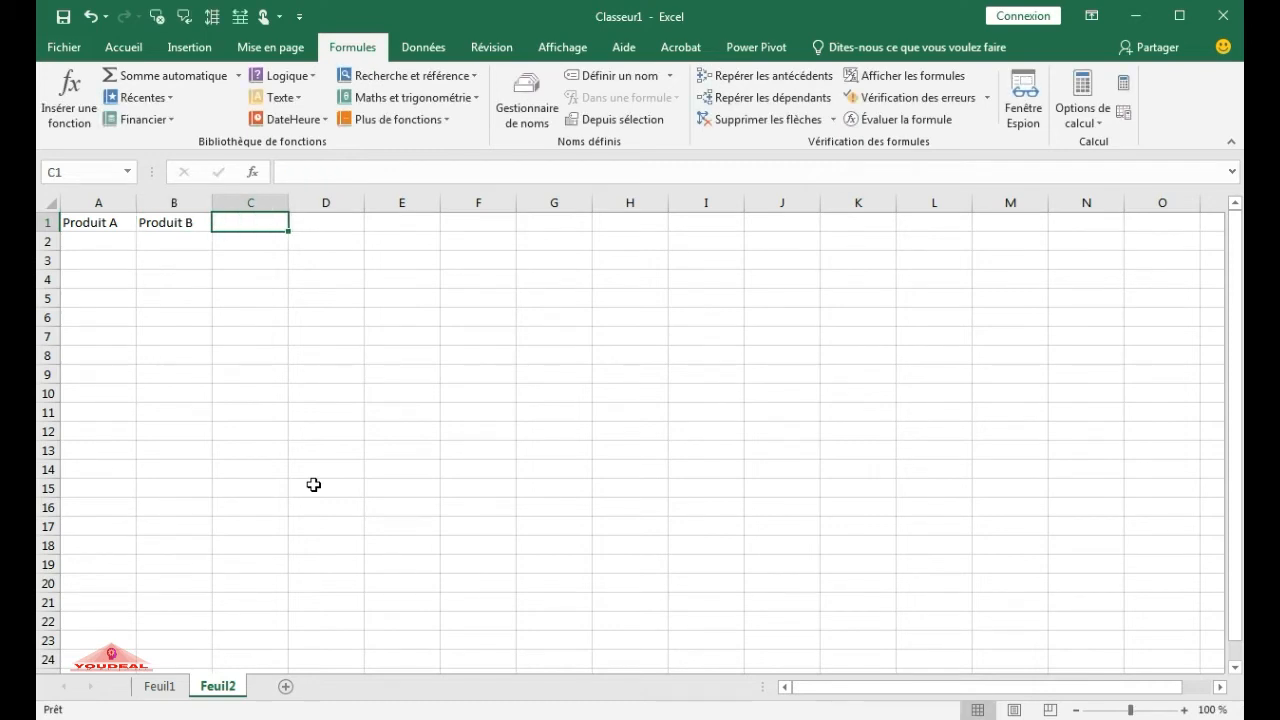
text(Produit C)
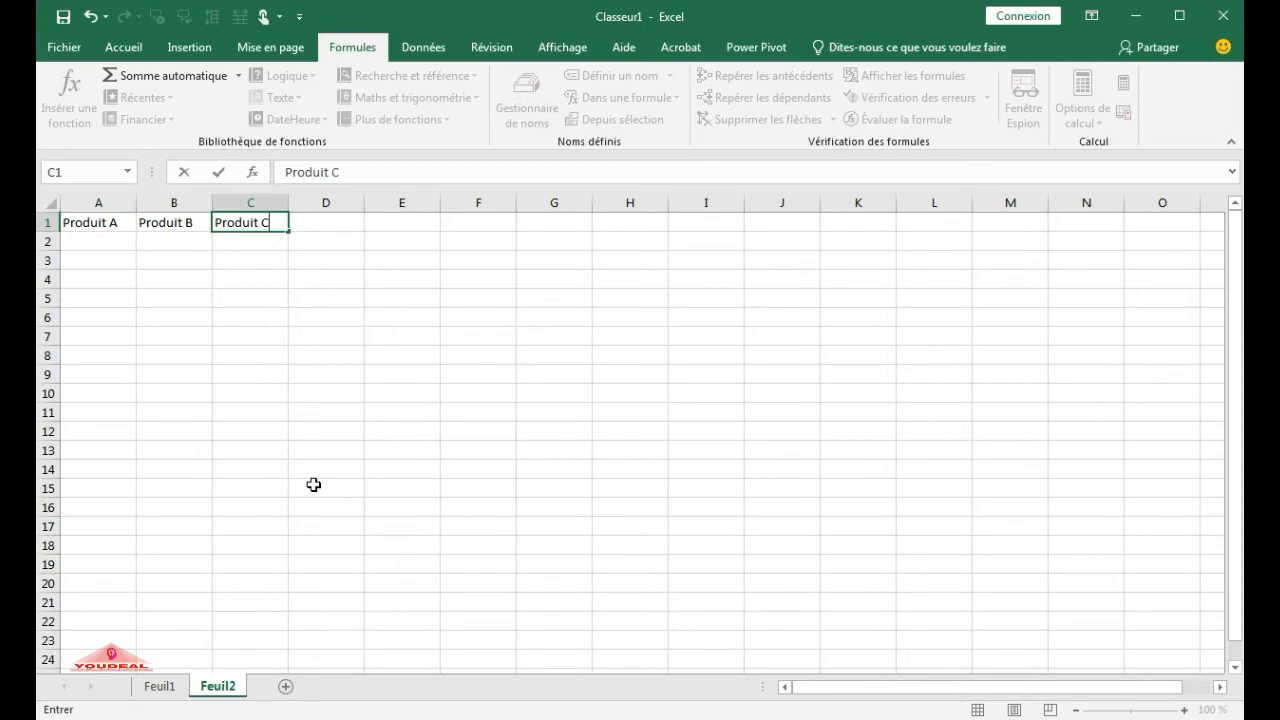
key(Return)
Fill row 2 with the product values 122, 234 and 12 in cells A2 to C2
key(Left)
key(Left)
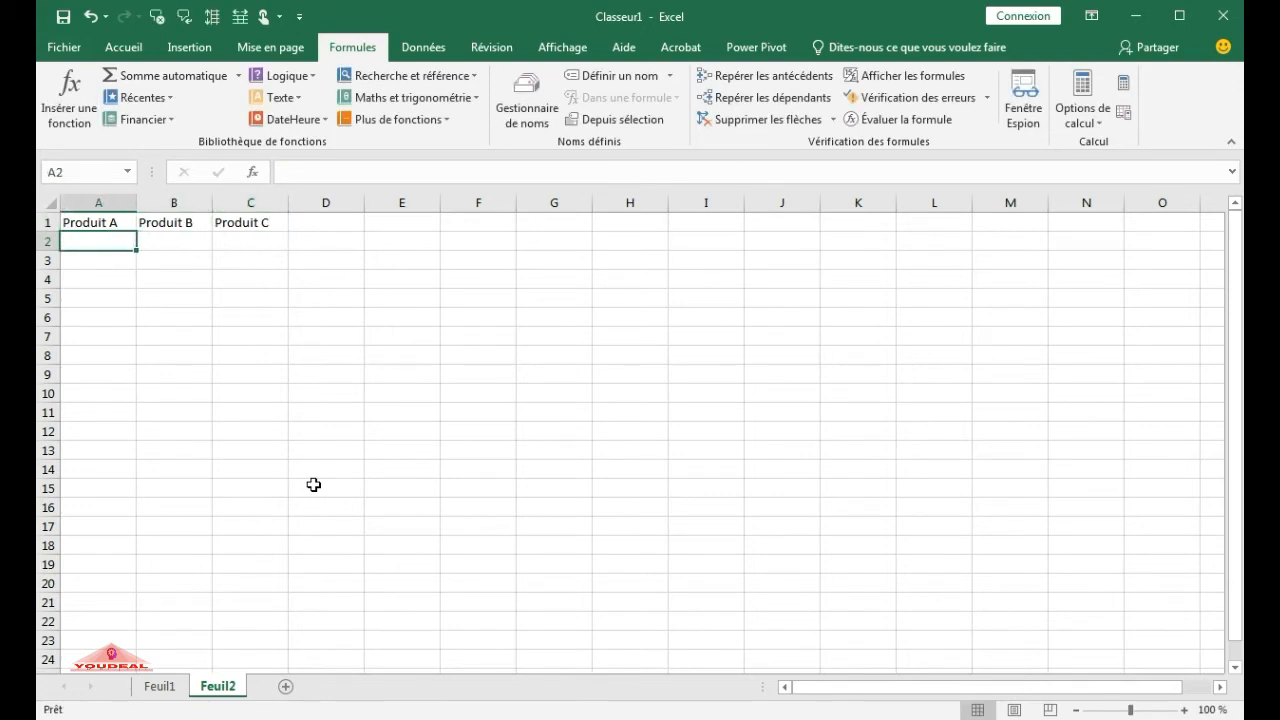
text(122)
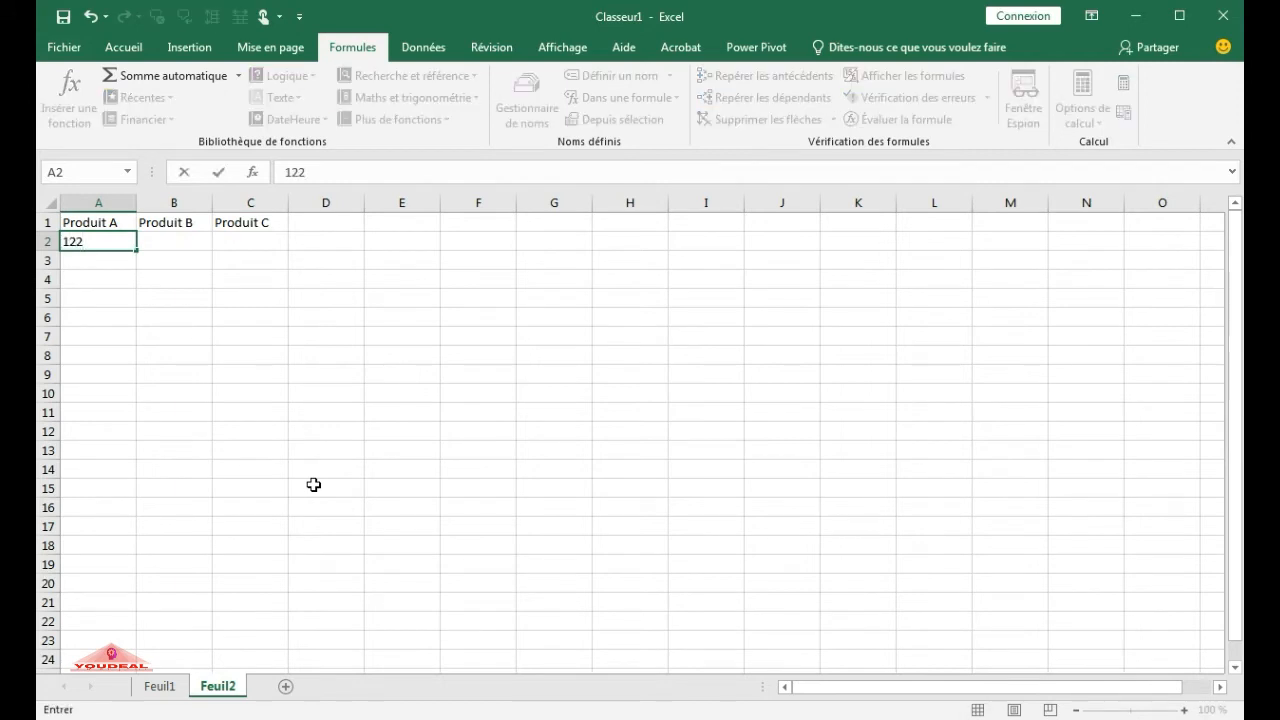
key(Tab)
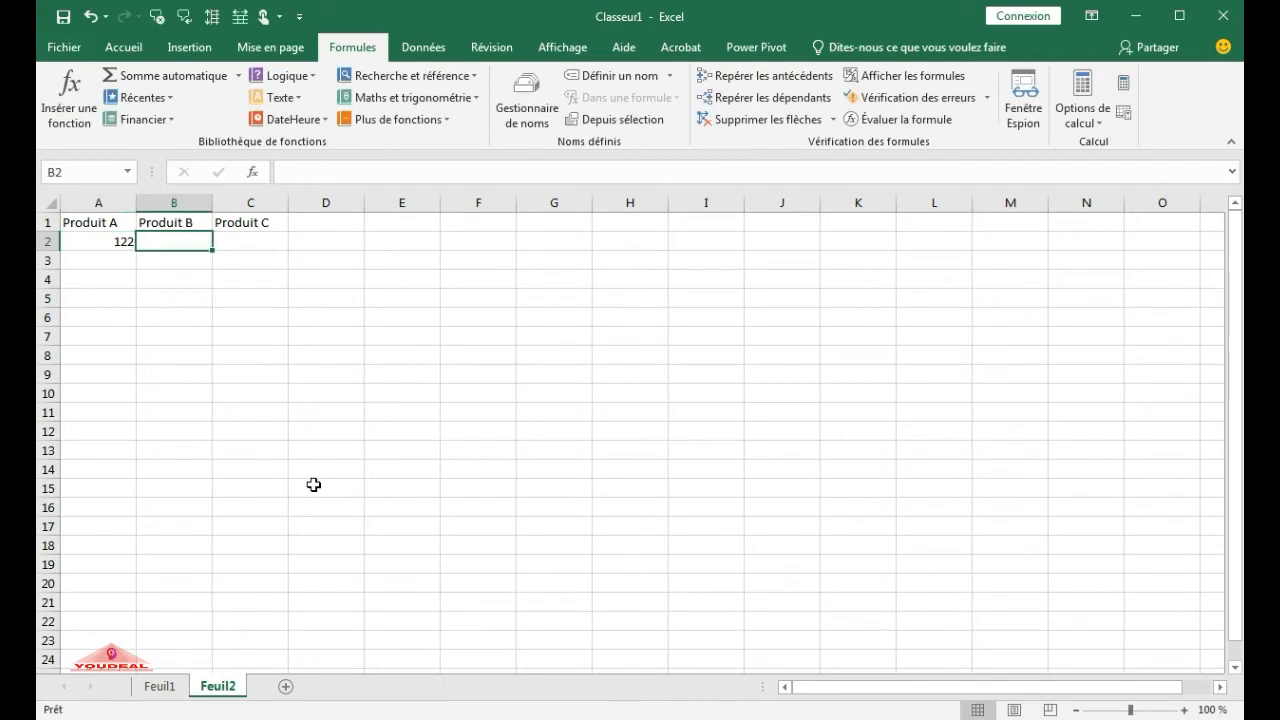
text(234)
key(Tab)
text(12)
key(Return)
Fill row 3 with 56 for Produit A, 14 for Produit B and 567 for Produit C
text(14)
key(Tab)
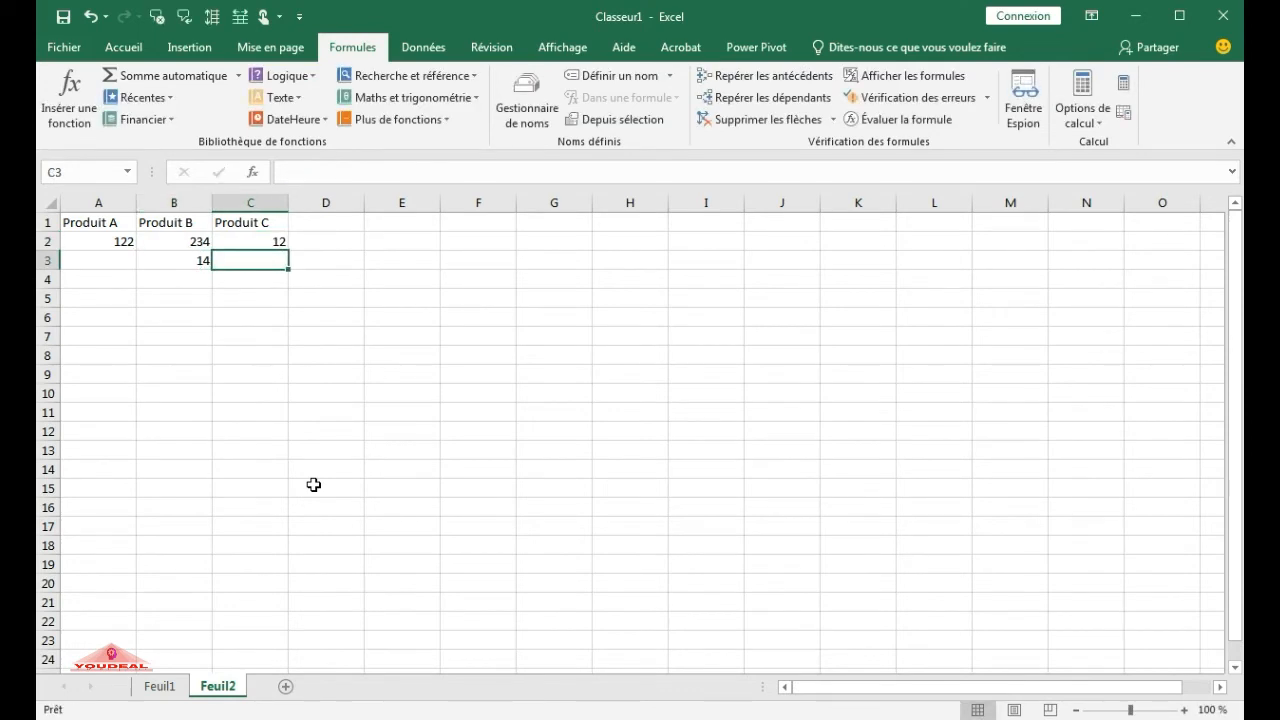
text(567)
key(Return)
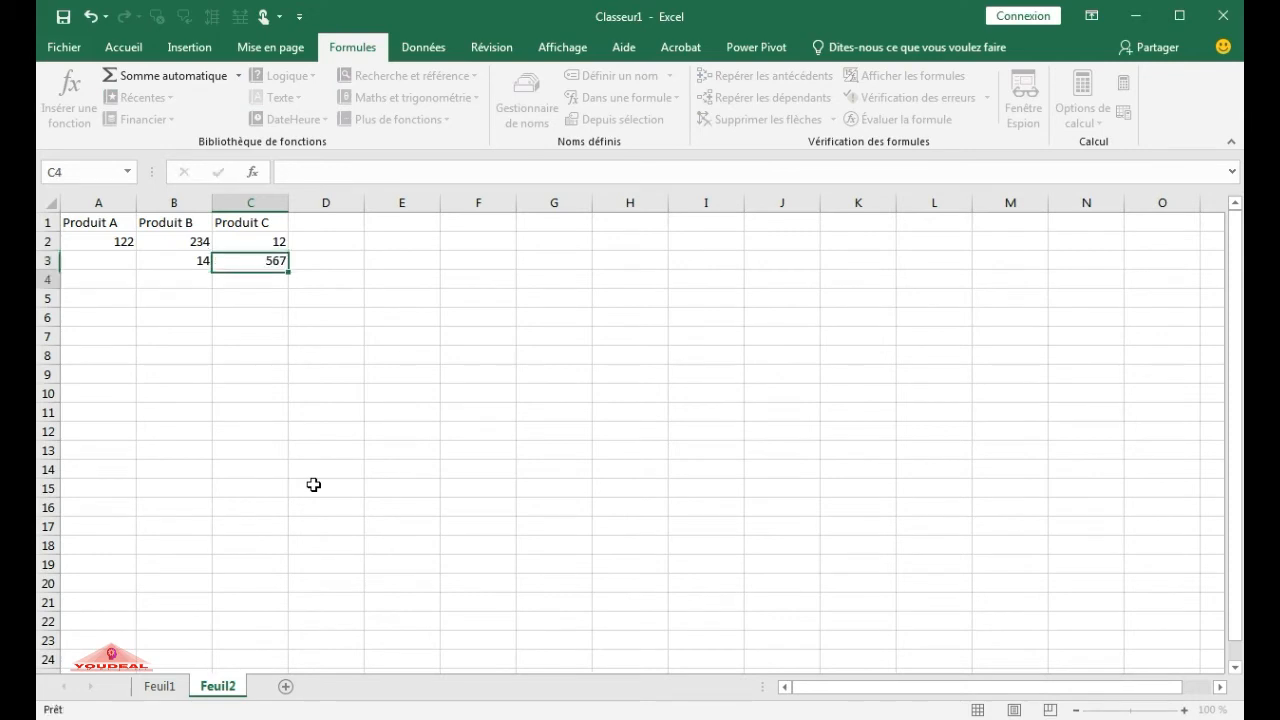
key(Up)
key(Left)
key(Left)
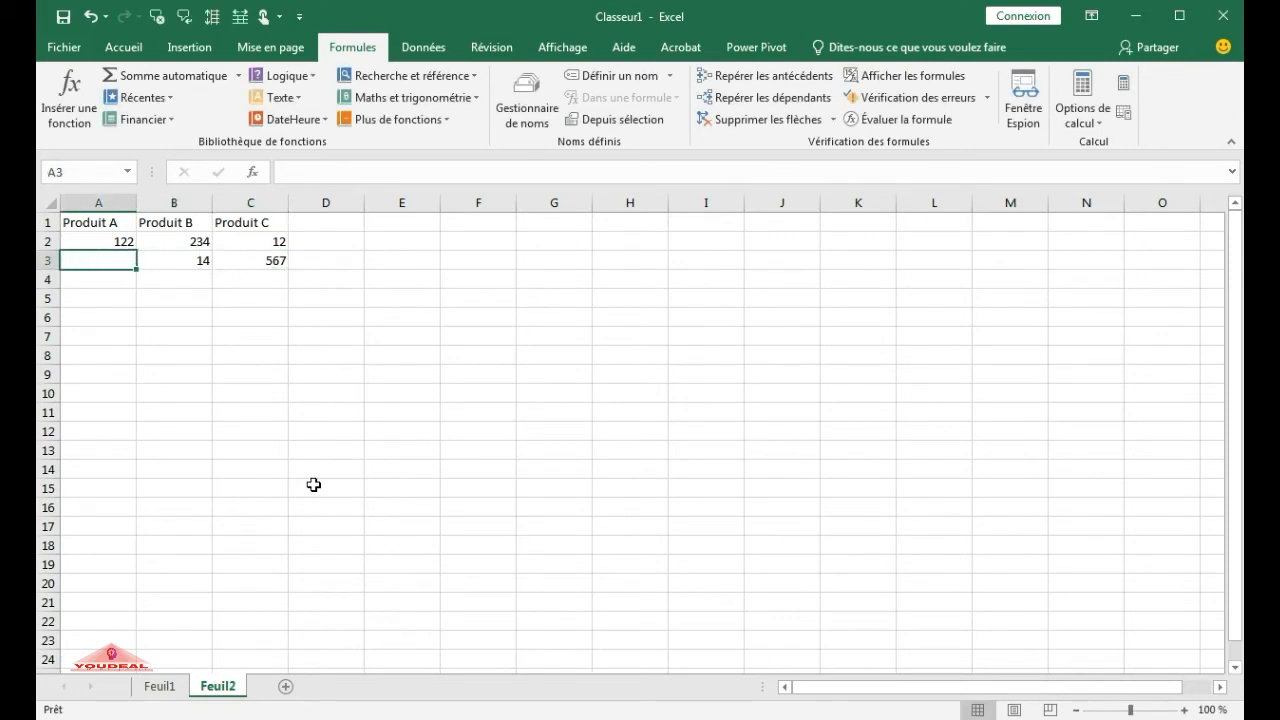
text(56)
key(Return)
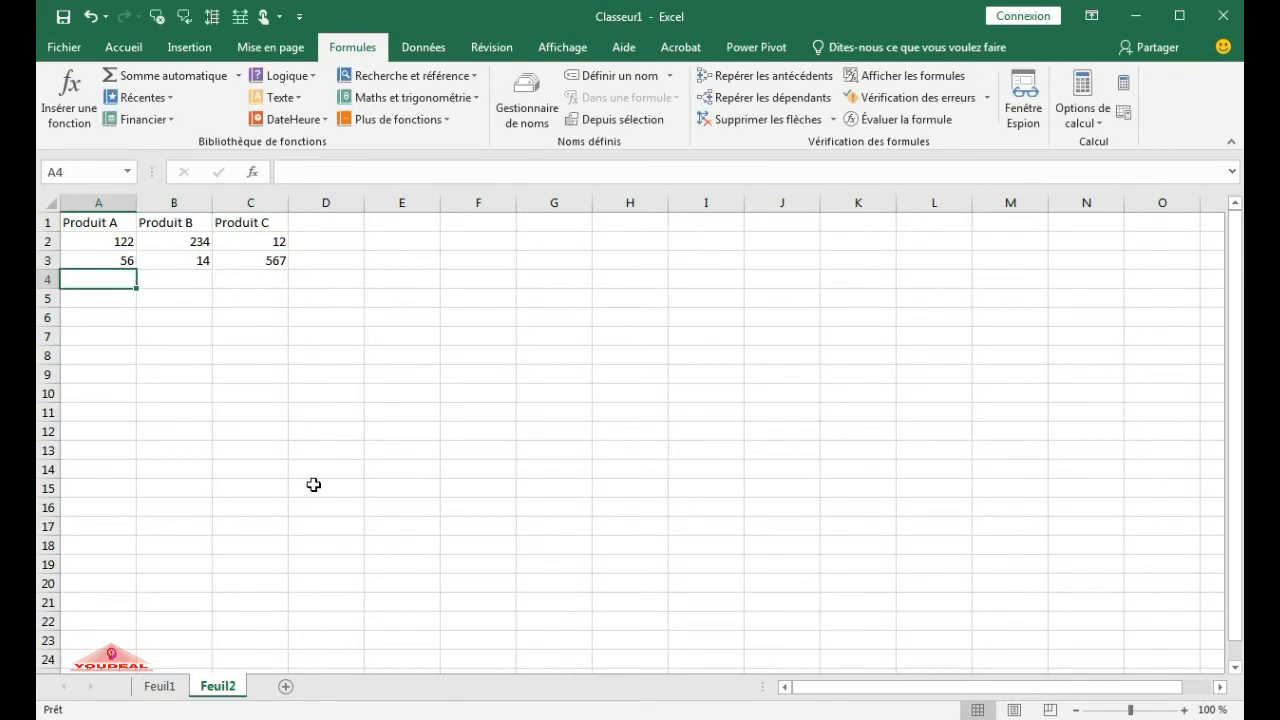
Fill row 4 with 345 for Produit A, 456 for Produit B and 43 for Produit C
text(345)
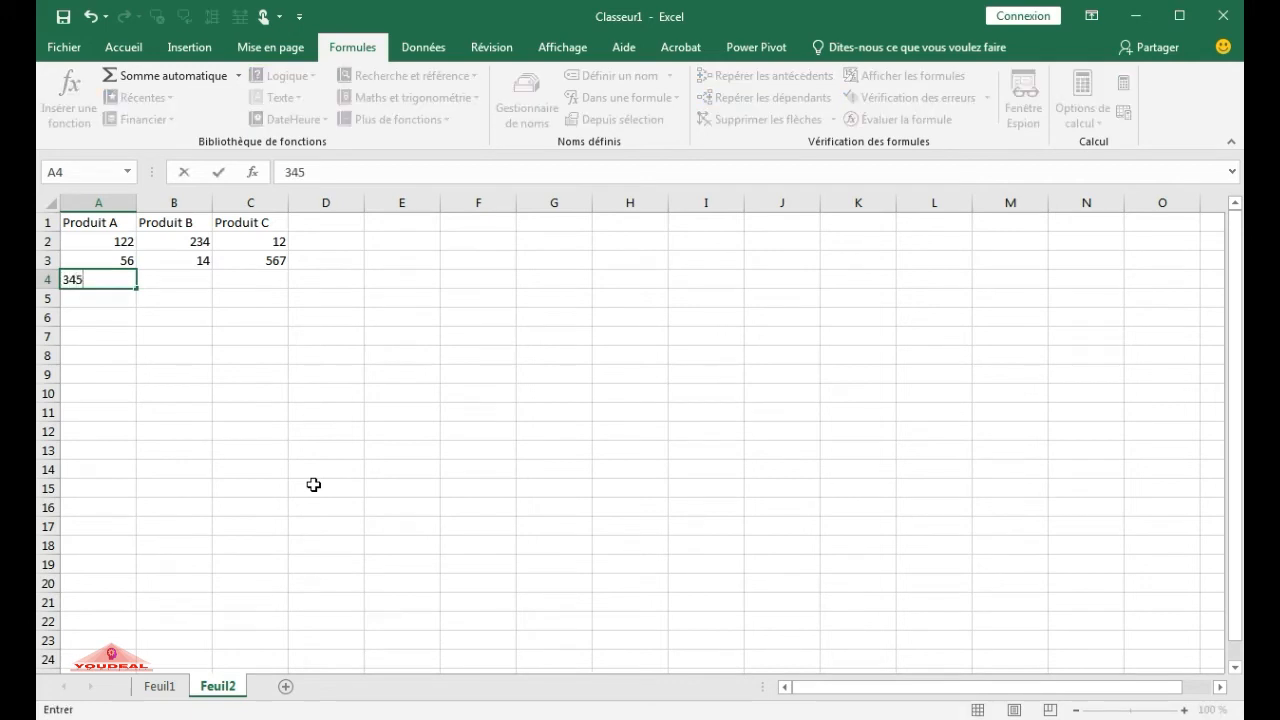
key(Tab)
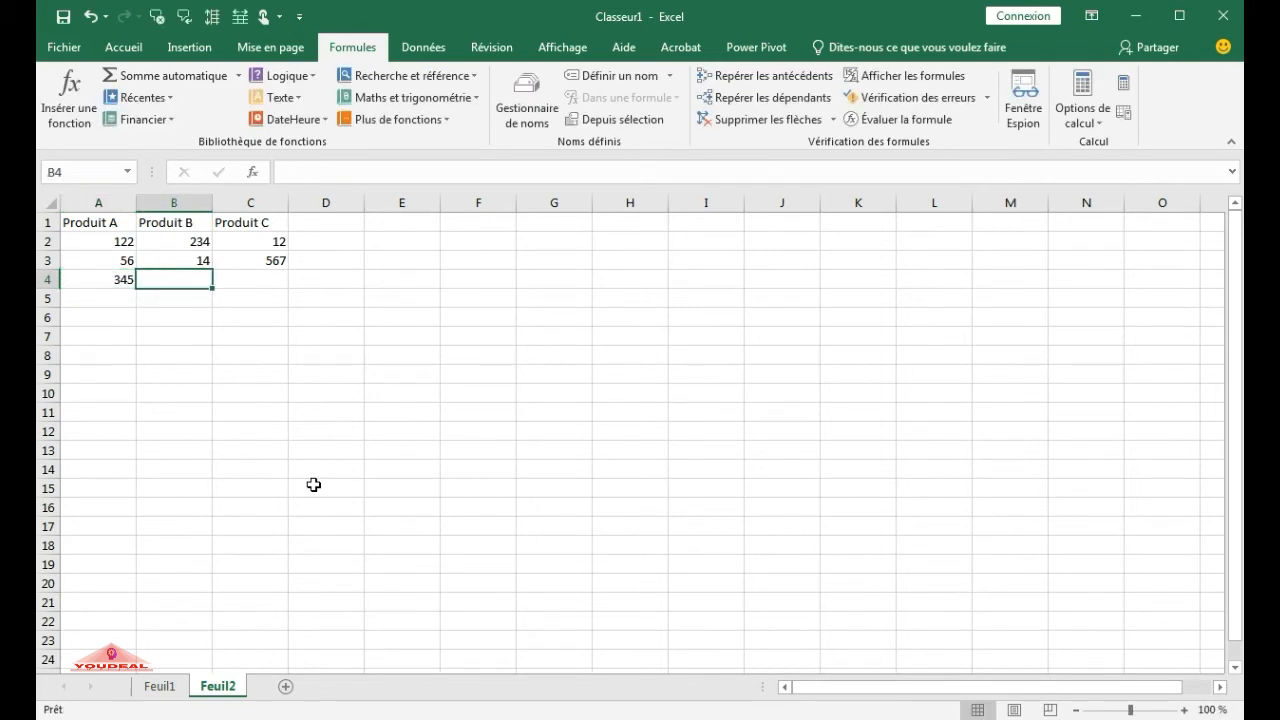
text(456)
key(Tab)
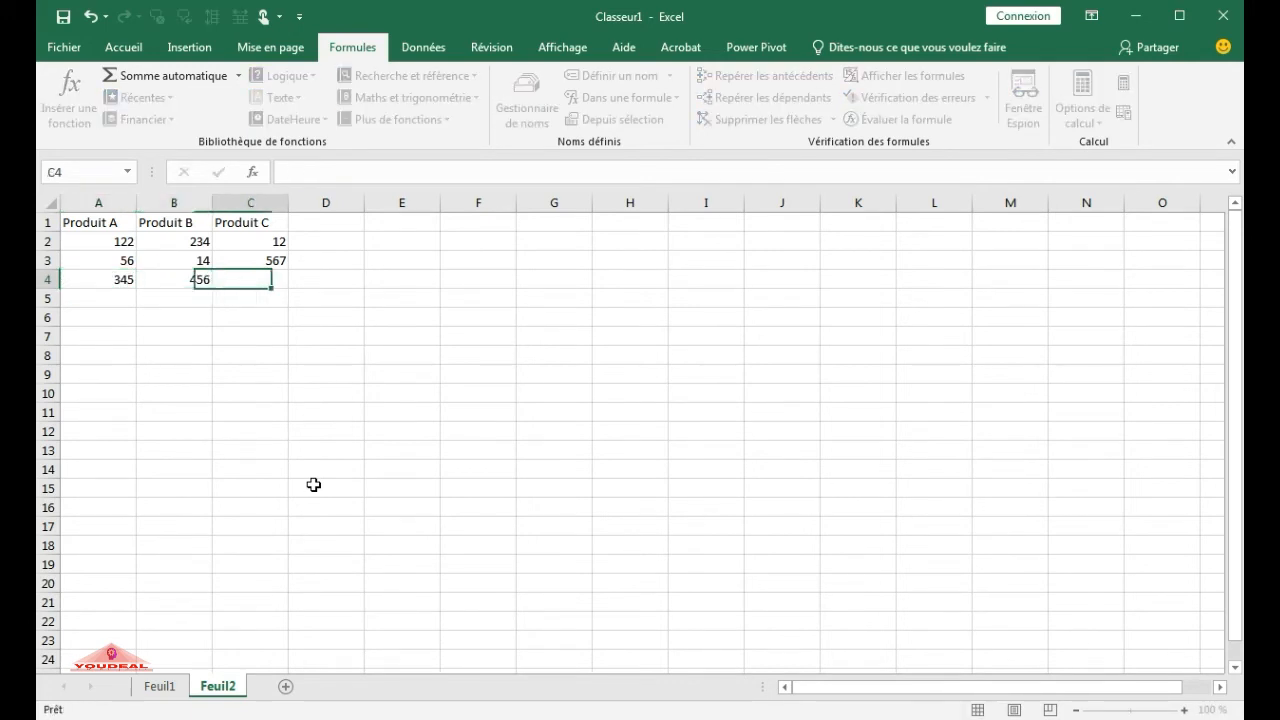
text(43)
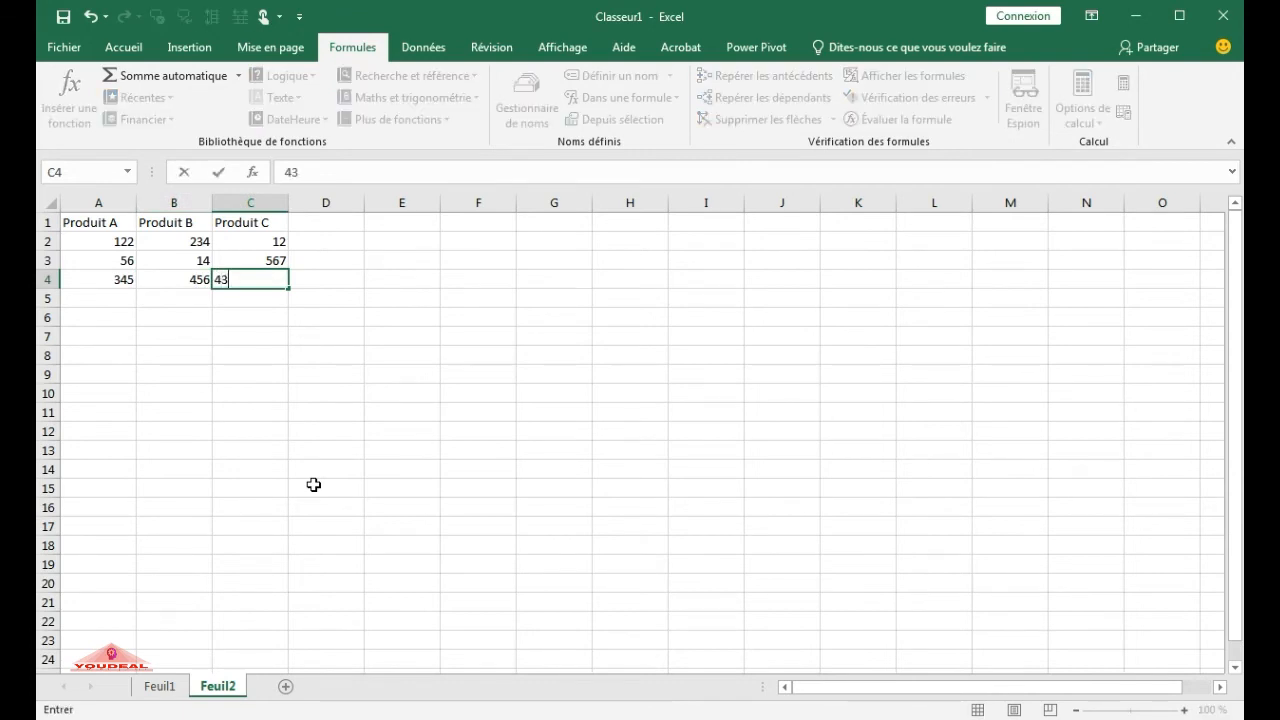
key(Return)
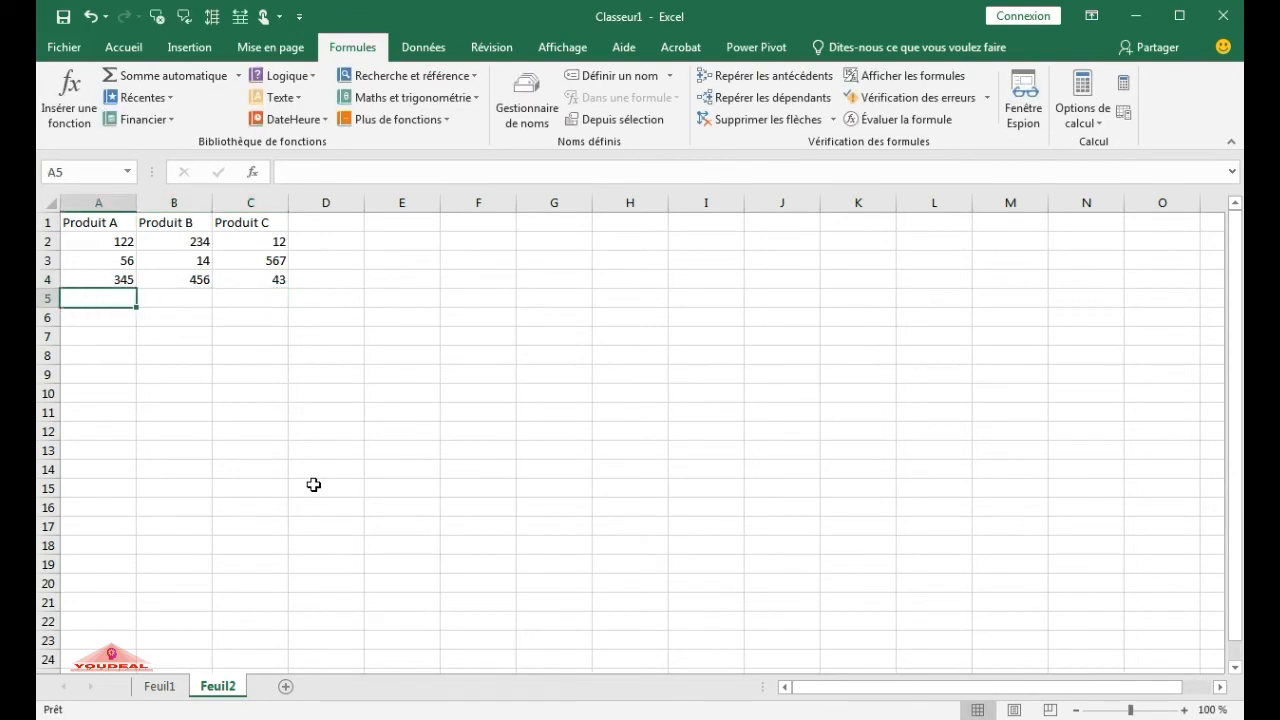
Fill row 5 with the product values 17, 89 and 76 in cells A5 to C5
text(17)
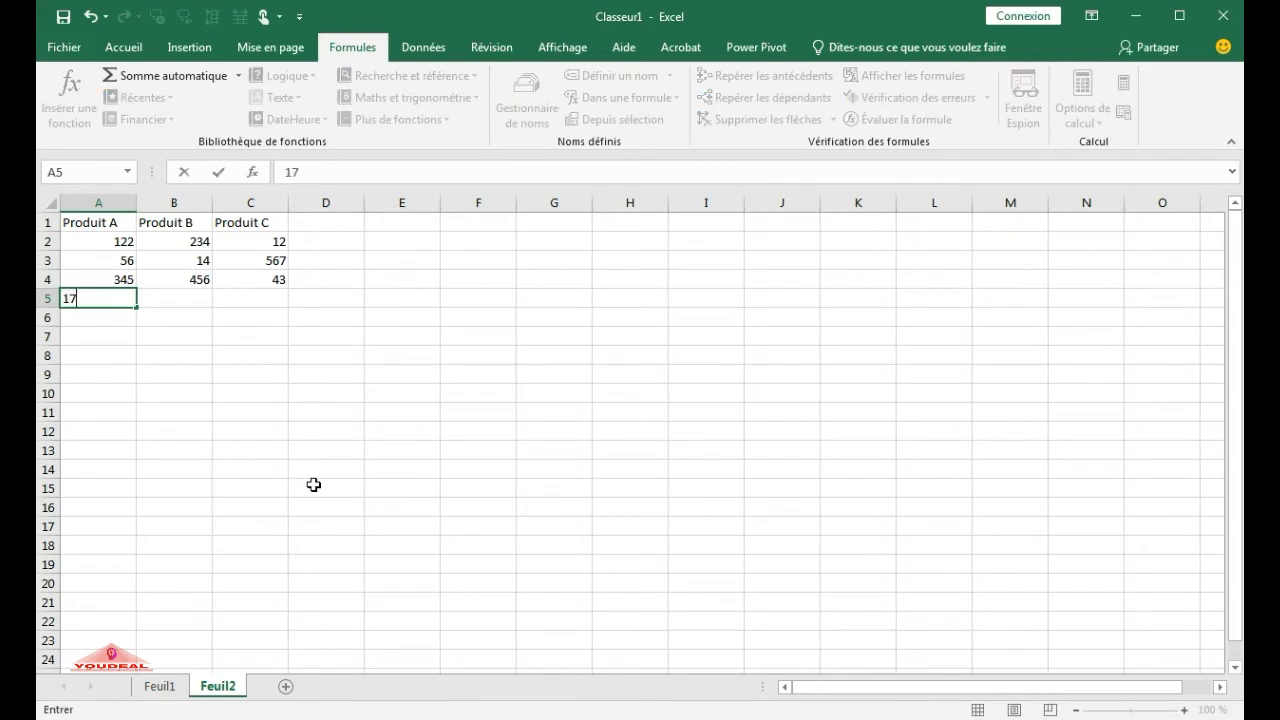
key(Tab)
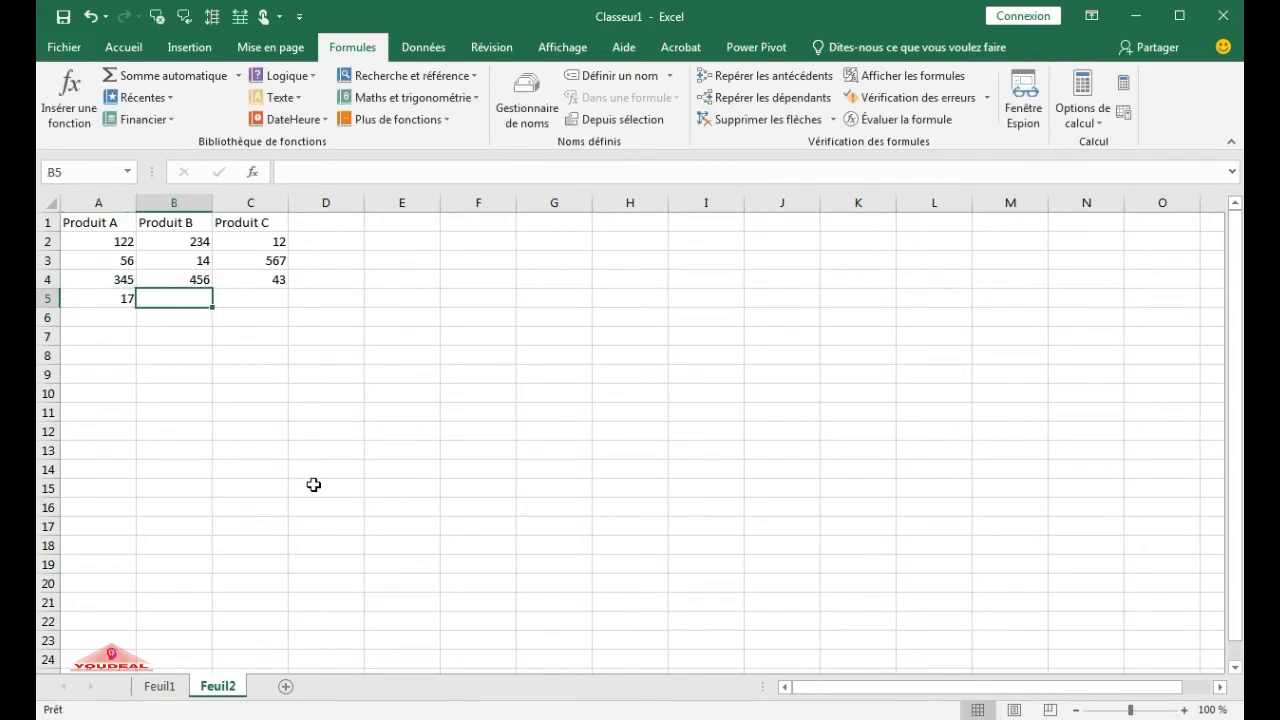
text(89)
key(Tab)
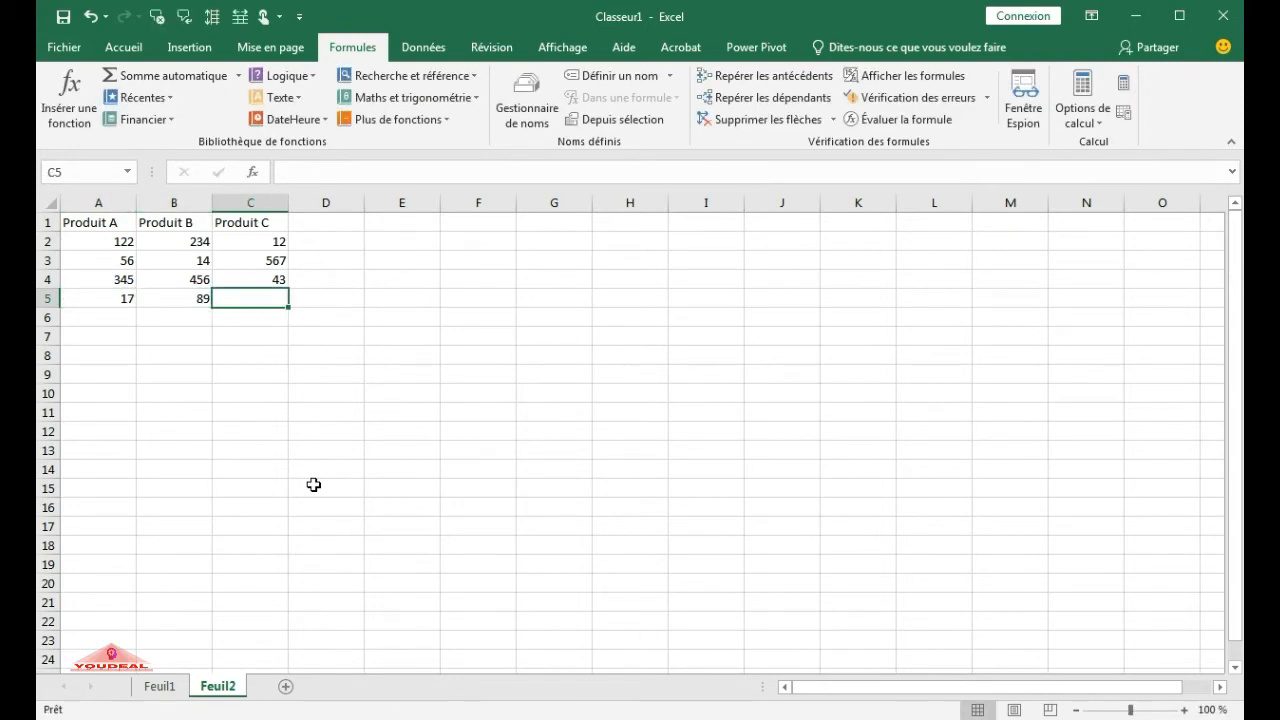
text(76)
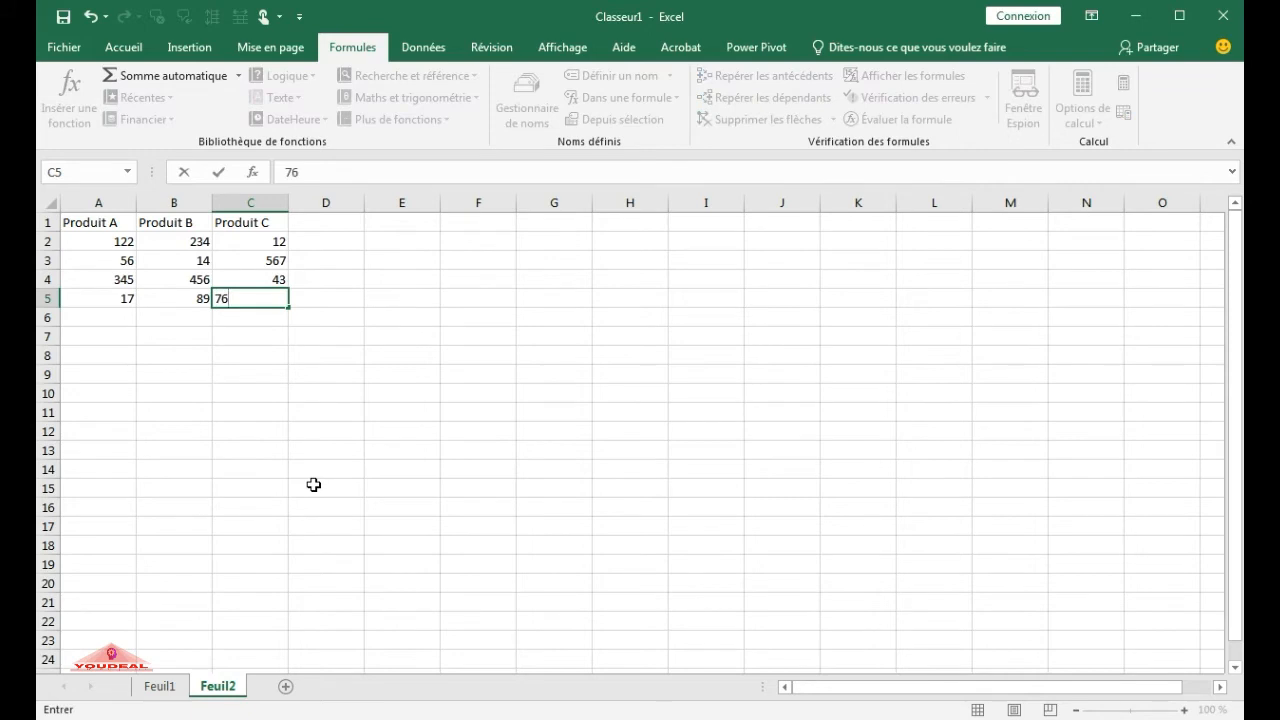
key(Return)
key(Home)
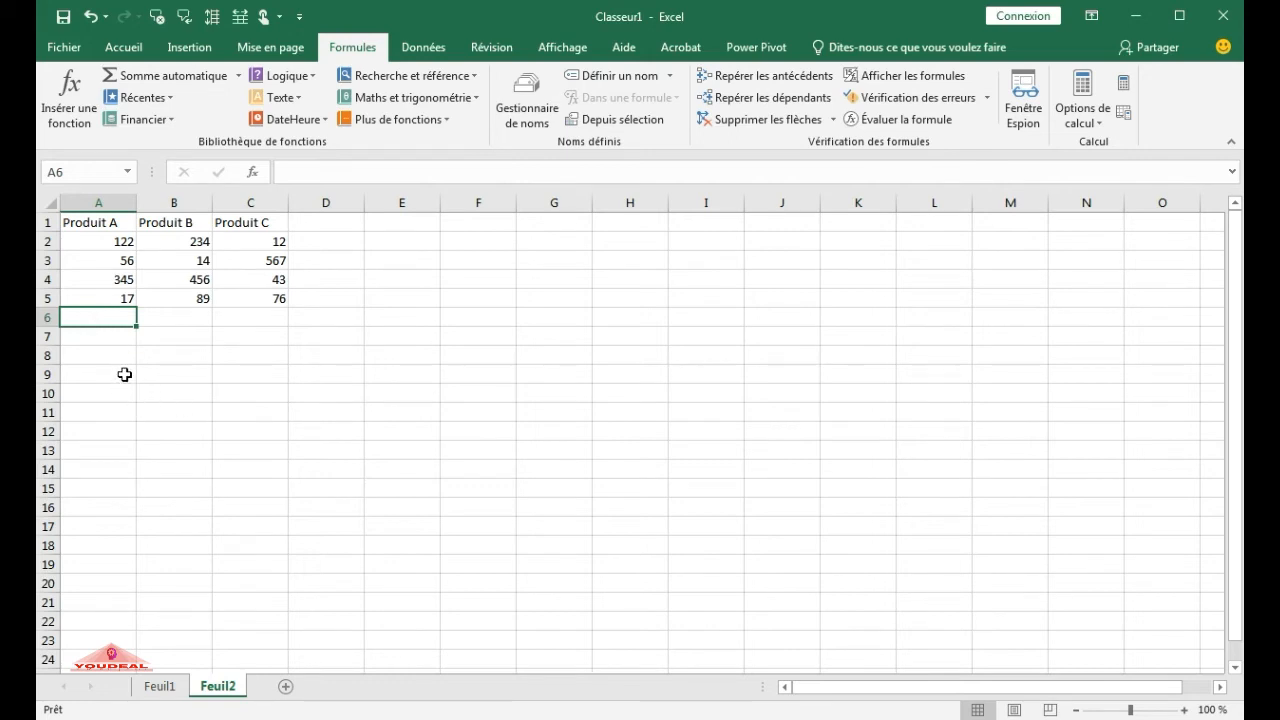
Total Produit A in cell A6 with the addition formula =A2+A3+A4+A5
text(=)
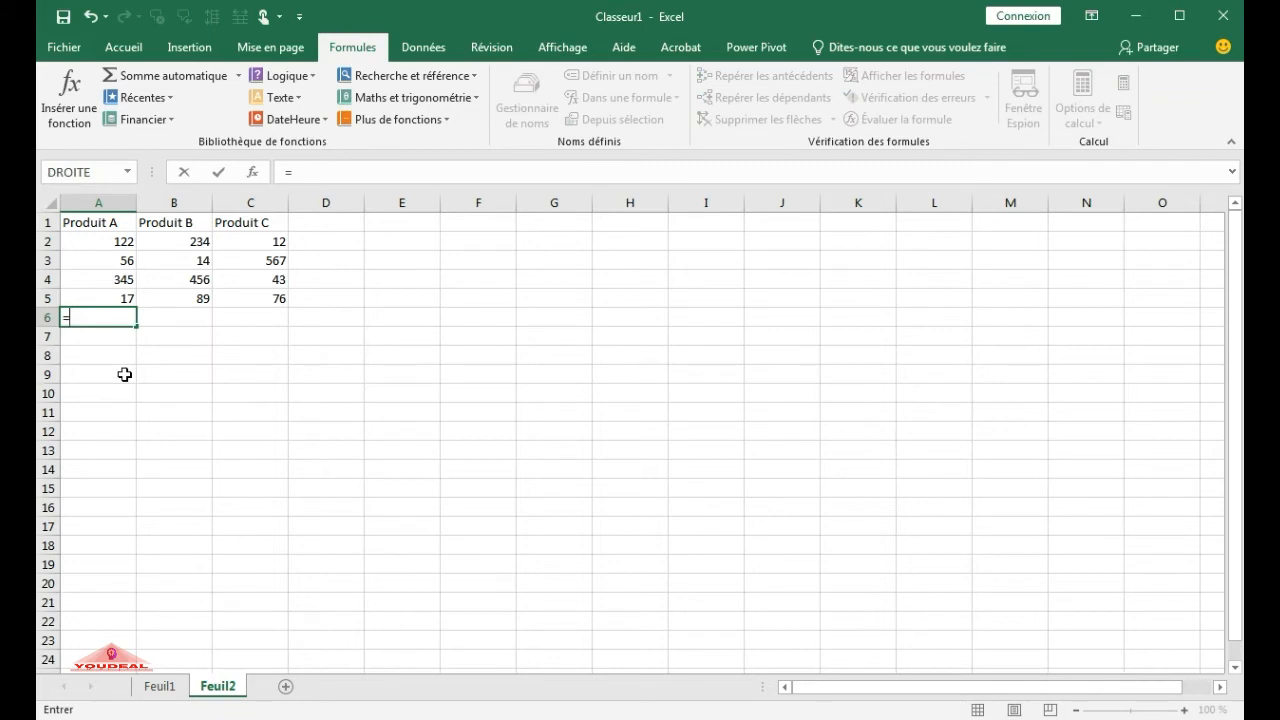
click(96, 242)
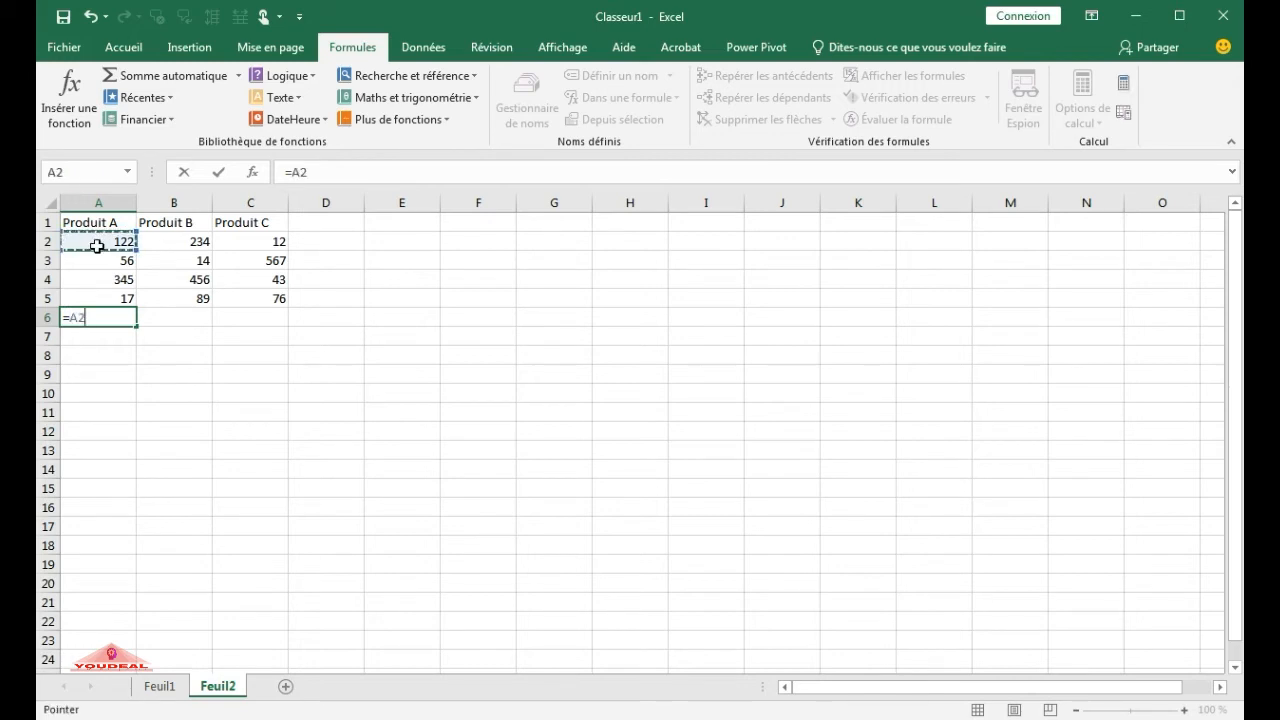
text(+)
click(98, 259)
text(+)
click(94, 277)
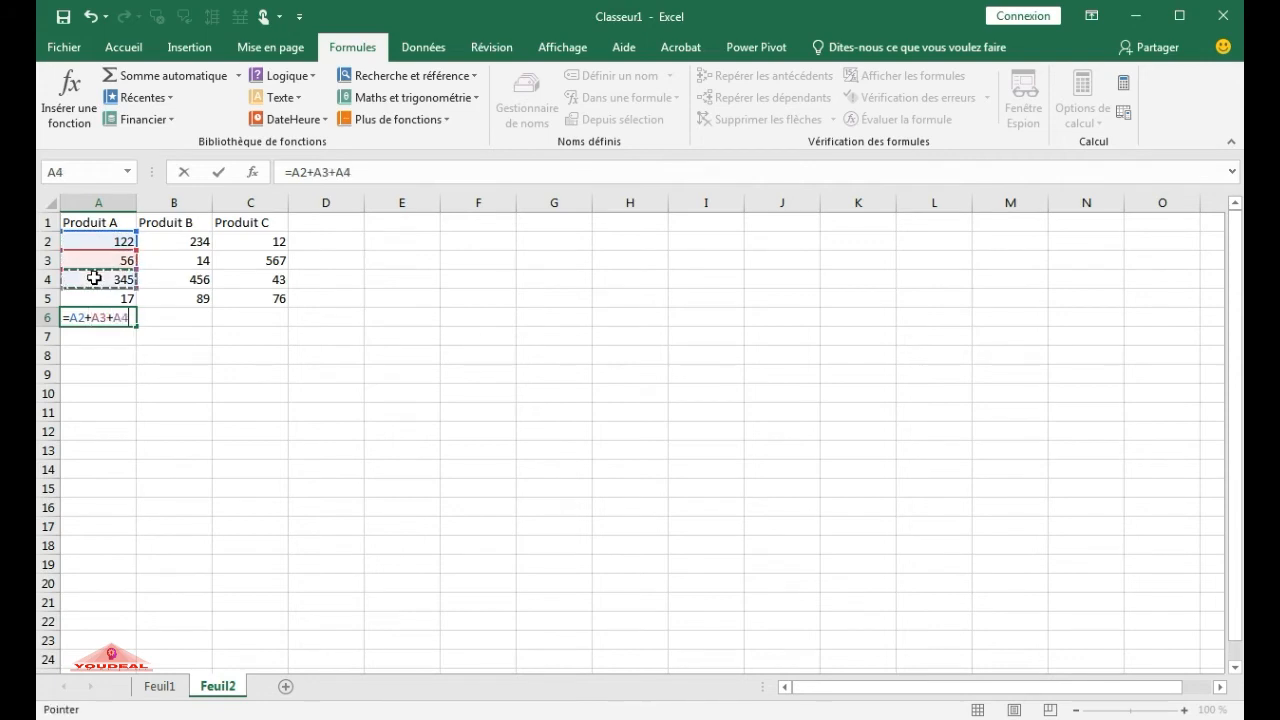
text(+)
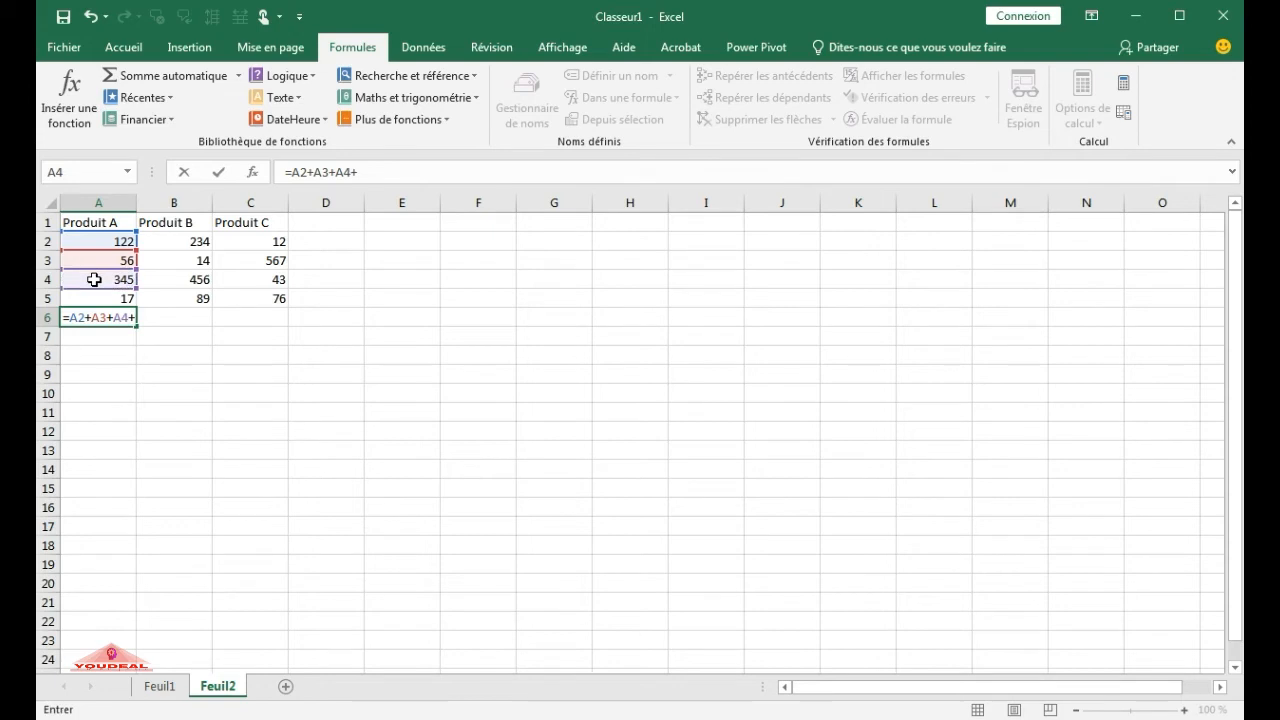
click(102, 297)
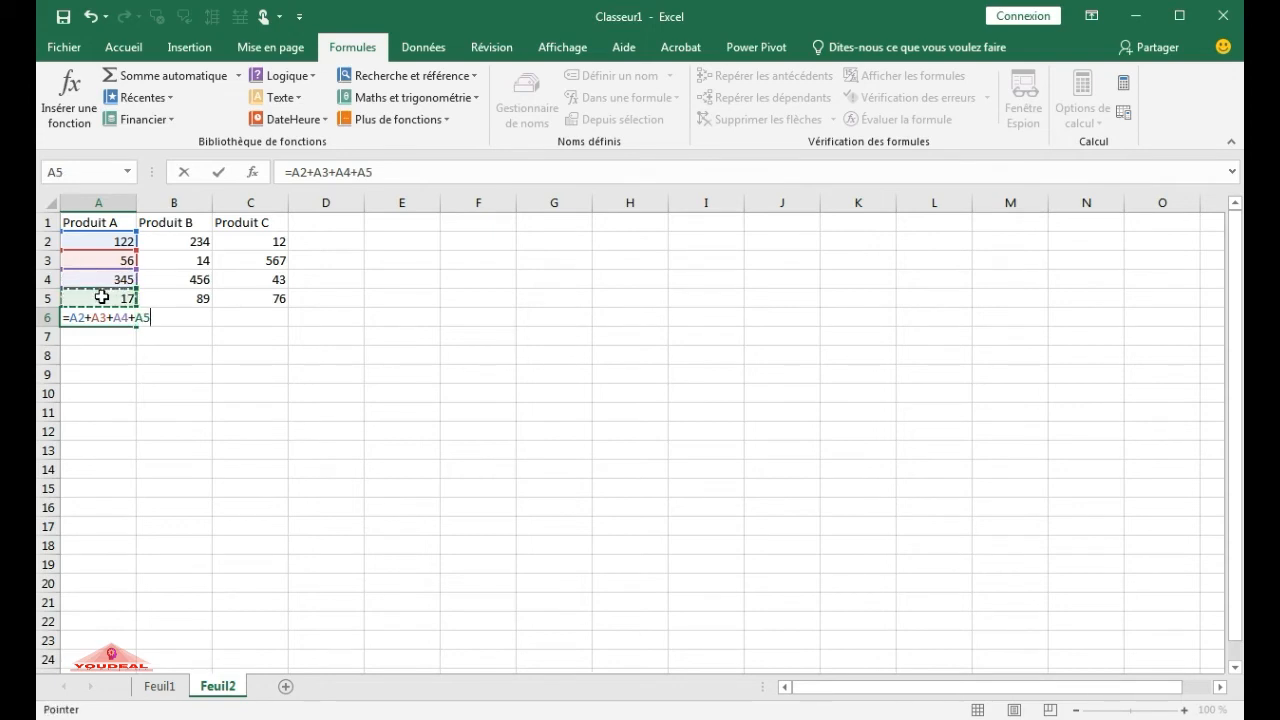
key(Return)
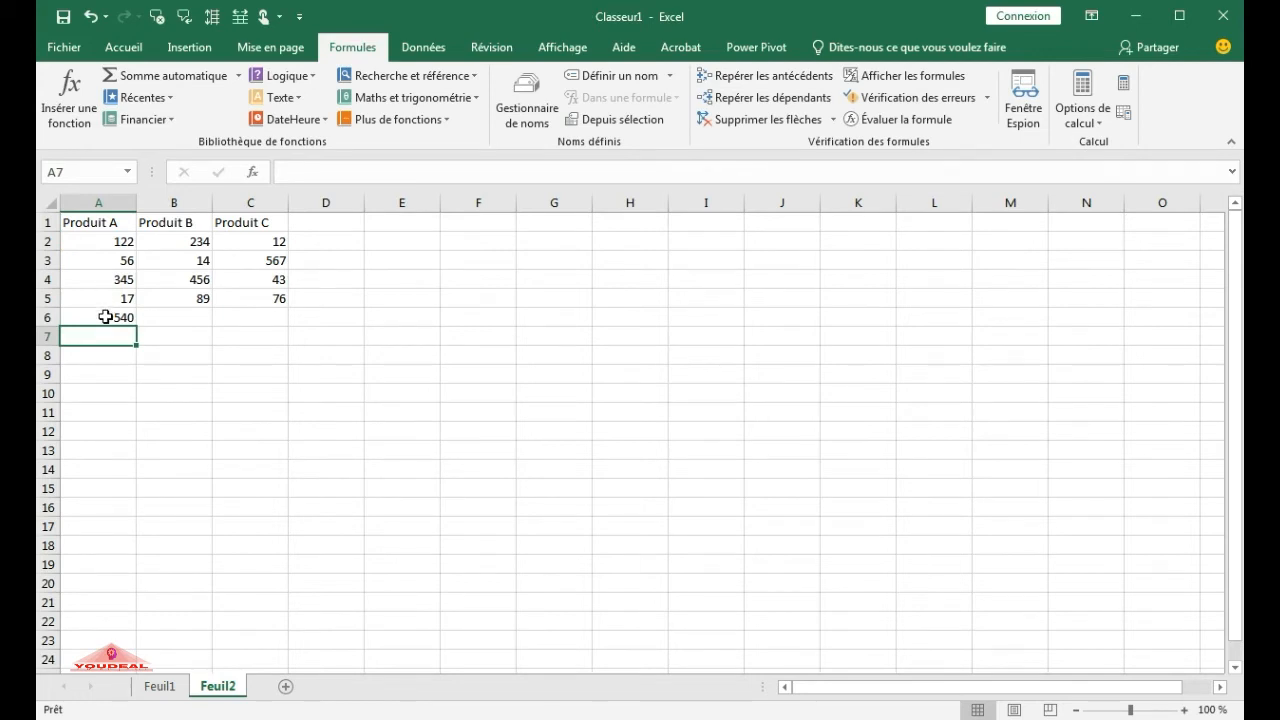
Replace the addition formula in A6 with =SOMME(A2;A3;A4;A5), listing each Produit A cell separately
click(105, 317)
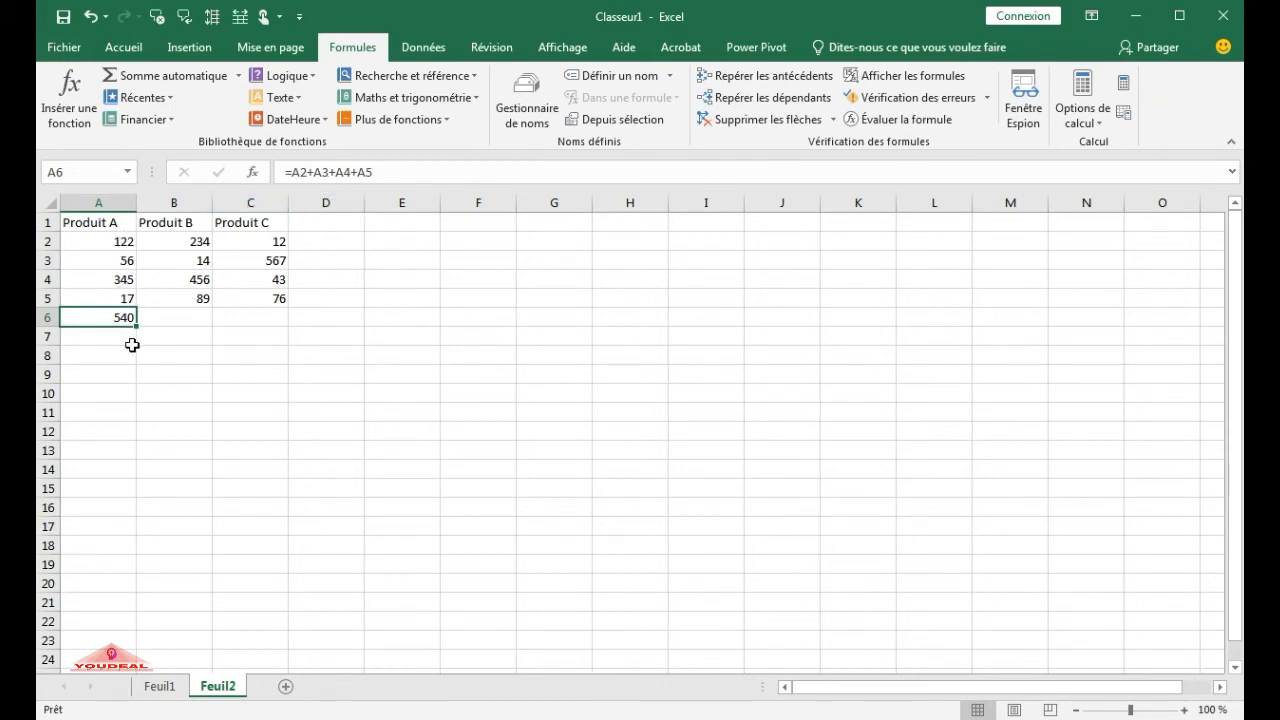
key(Delete)
text(=somme)
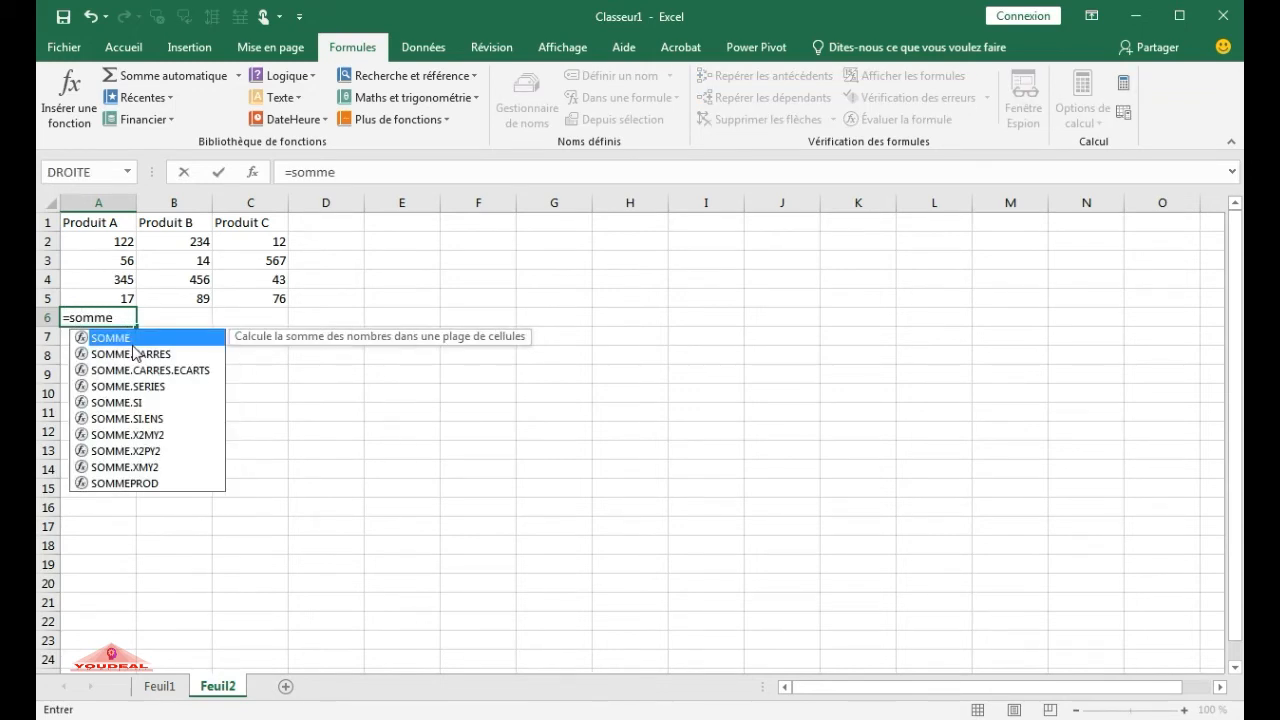
text(()
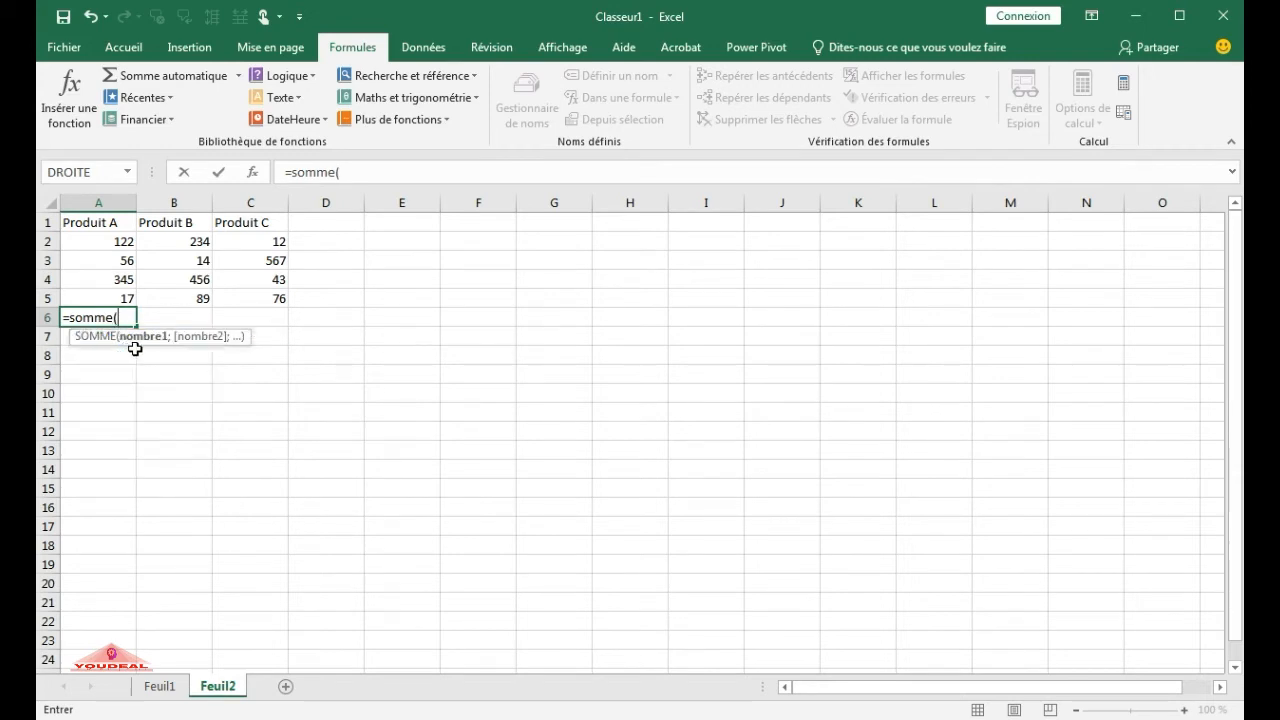
click(67, 242)
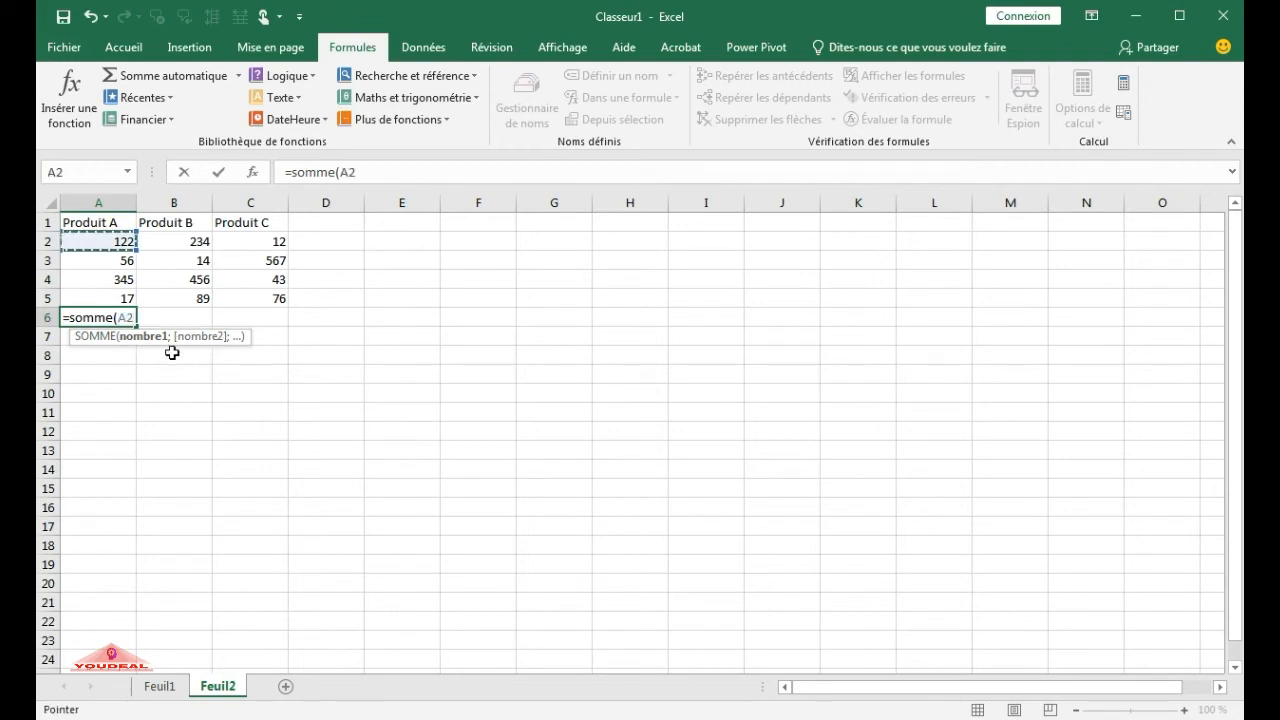
text(;)
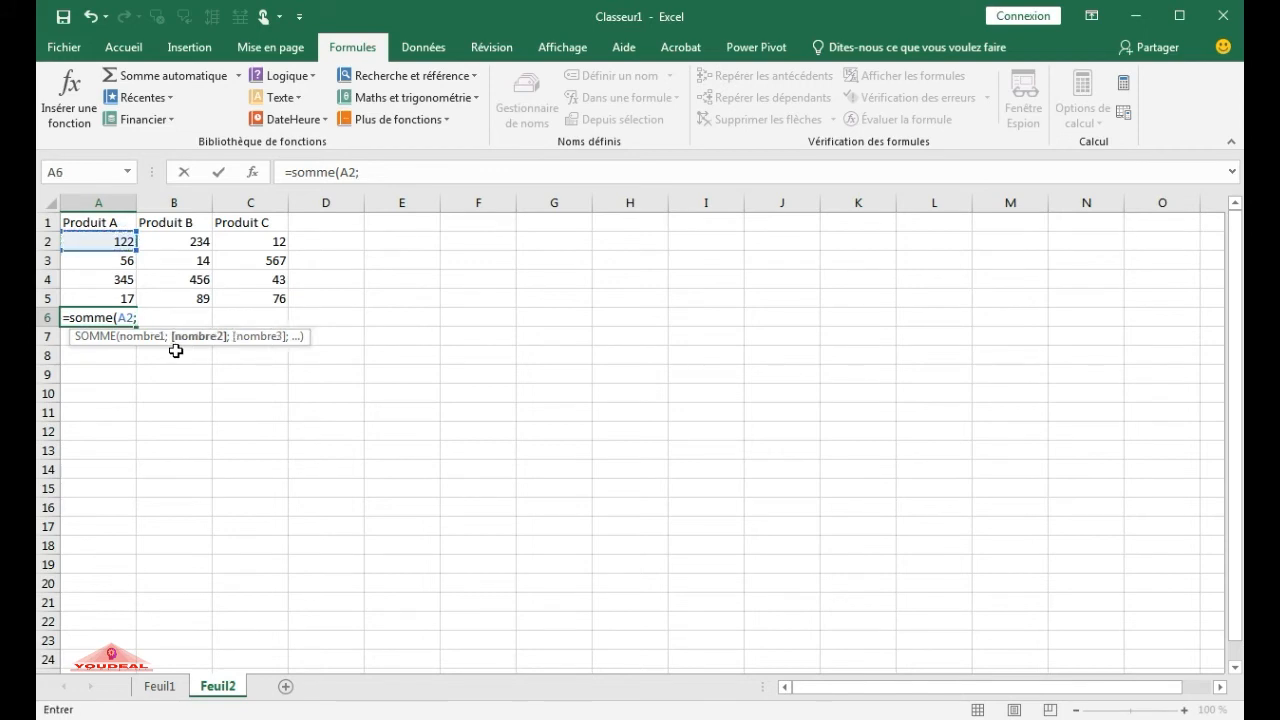
click(84, 262)
text(;)
click(100, 282)
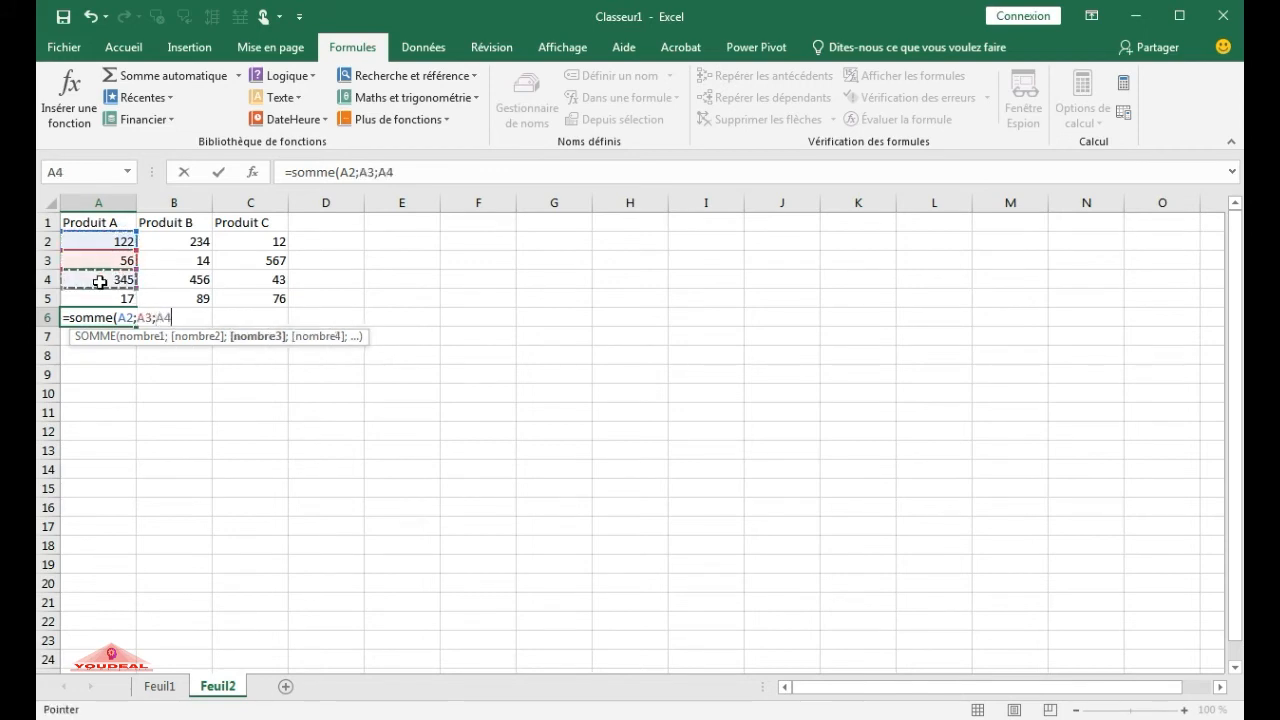
text(;)
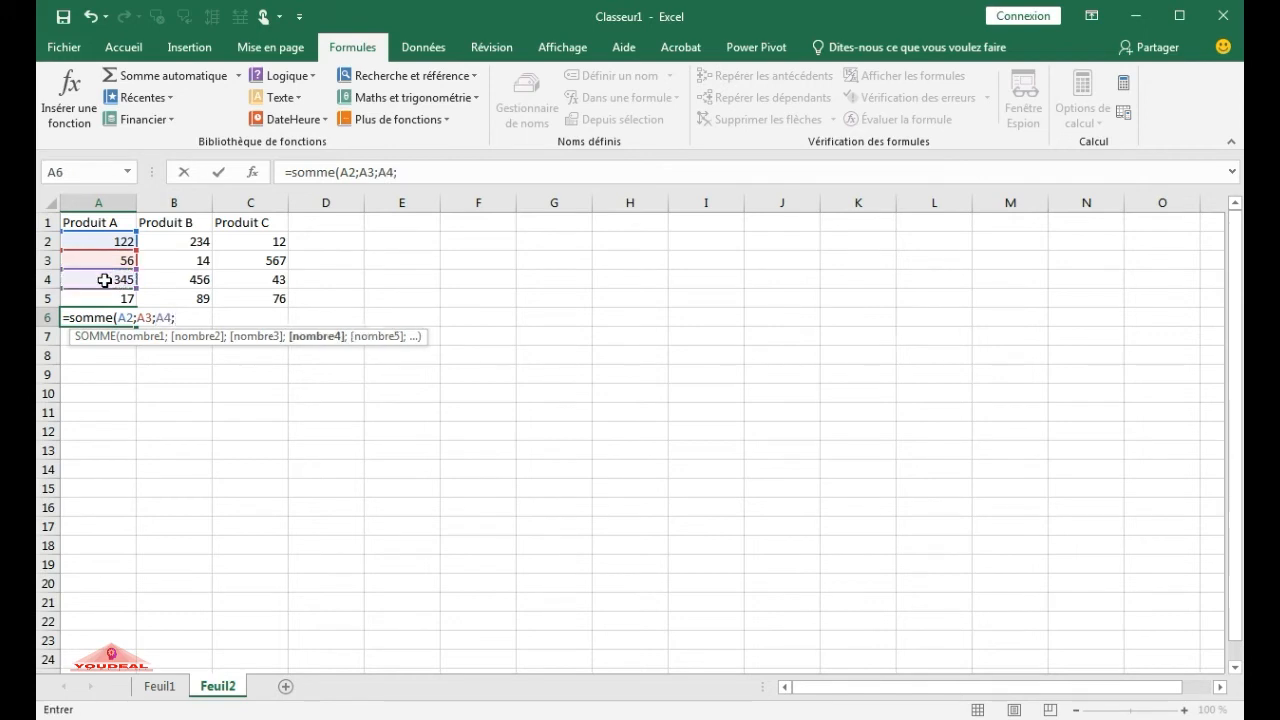
click(106, 296)
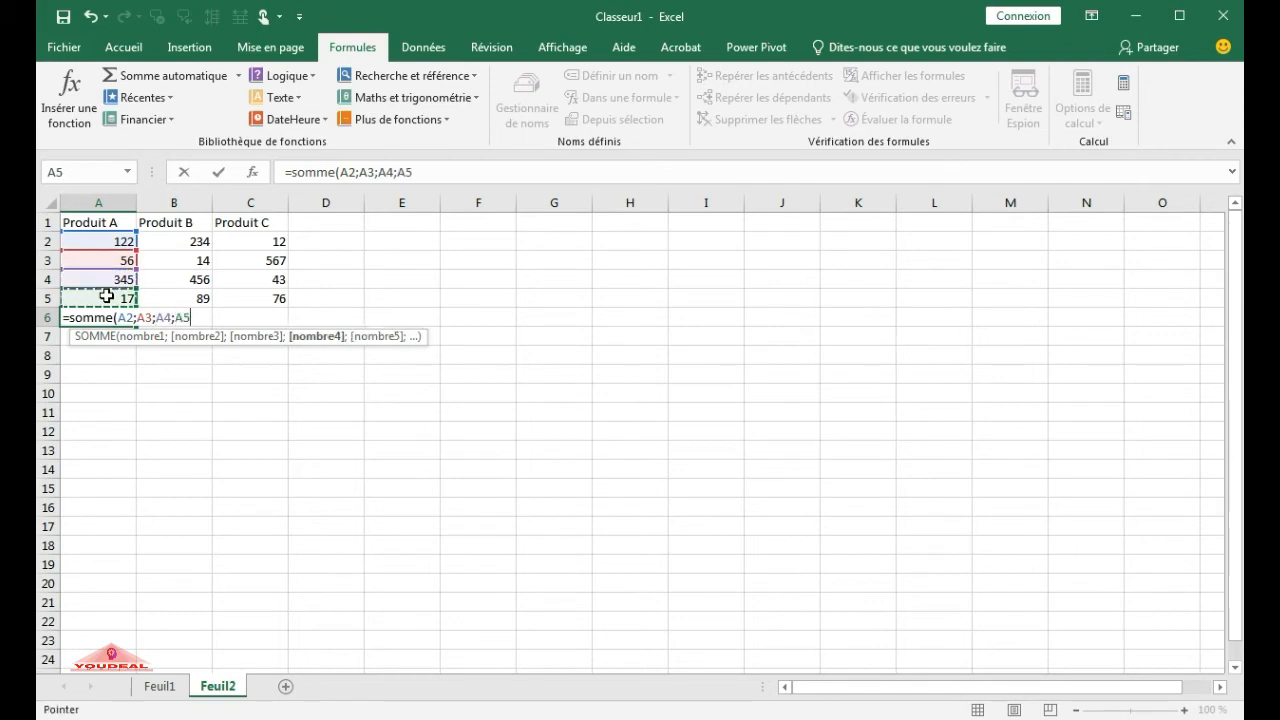
text())
key(Return)
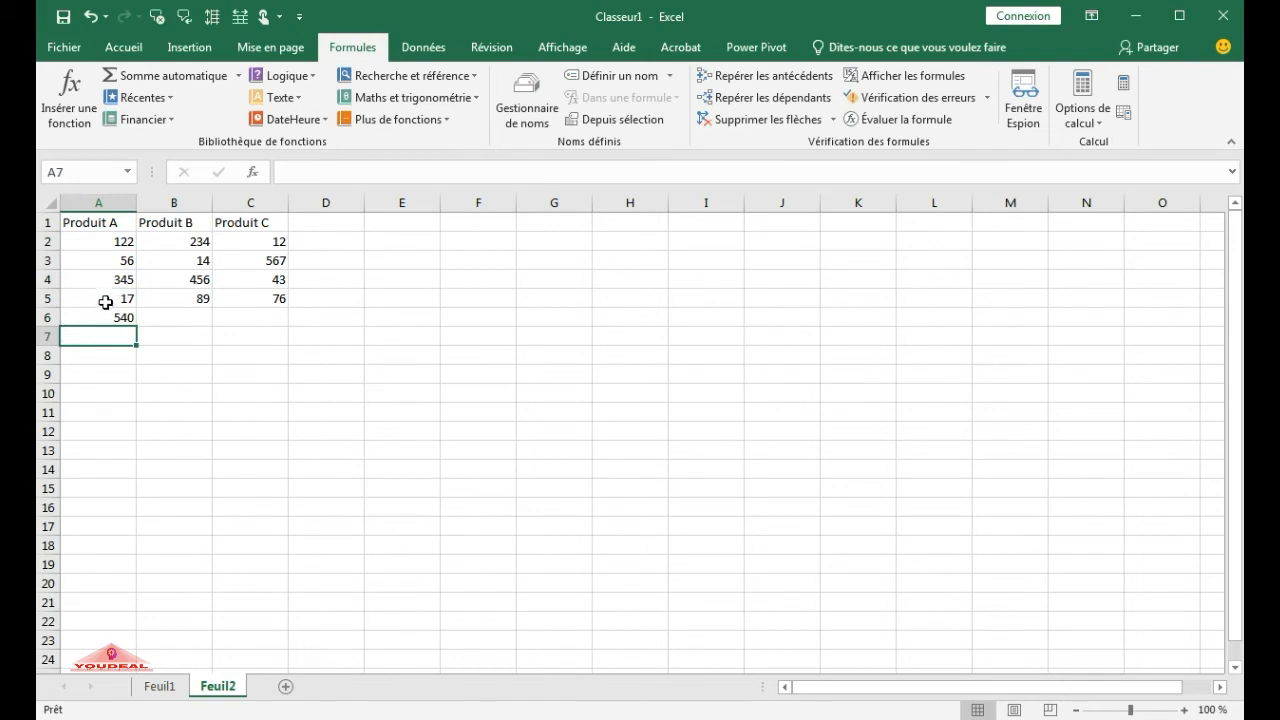
Clear cell A6 and total Produit A there with the automatic sum over the range A2:A5
click(103, 314)
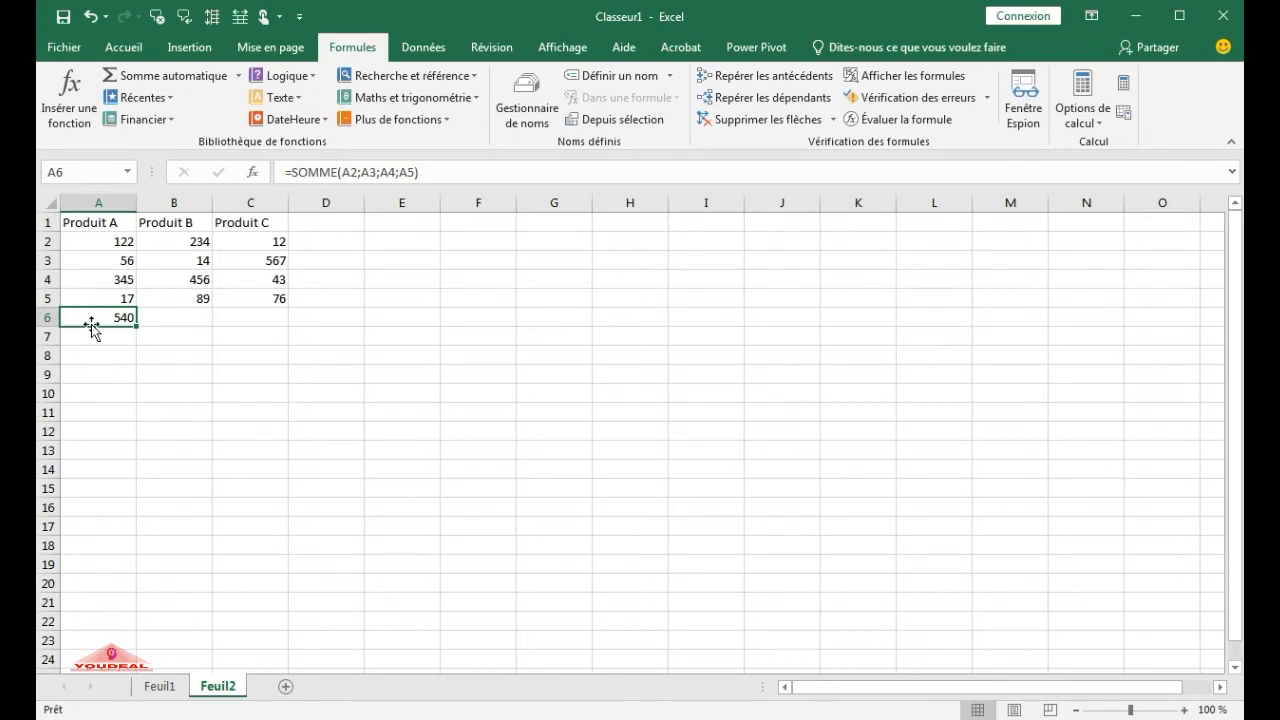
key(Delete)
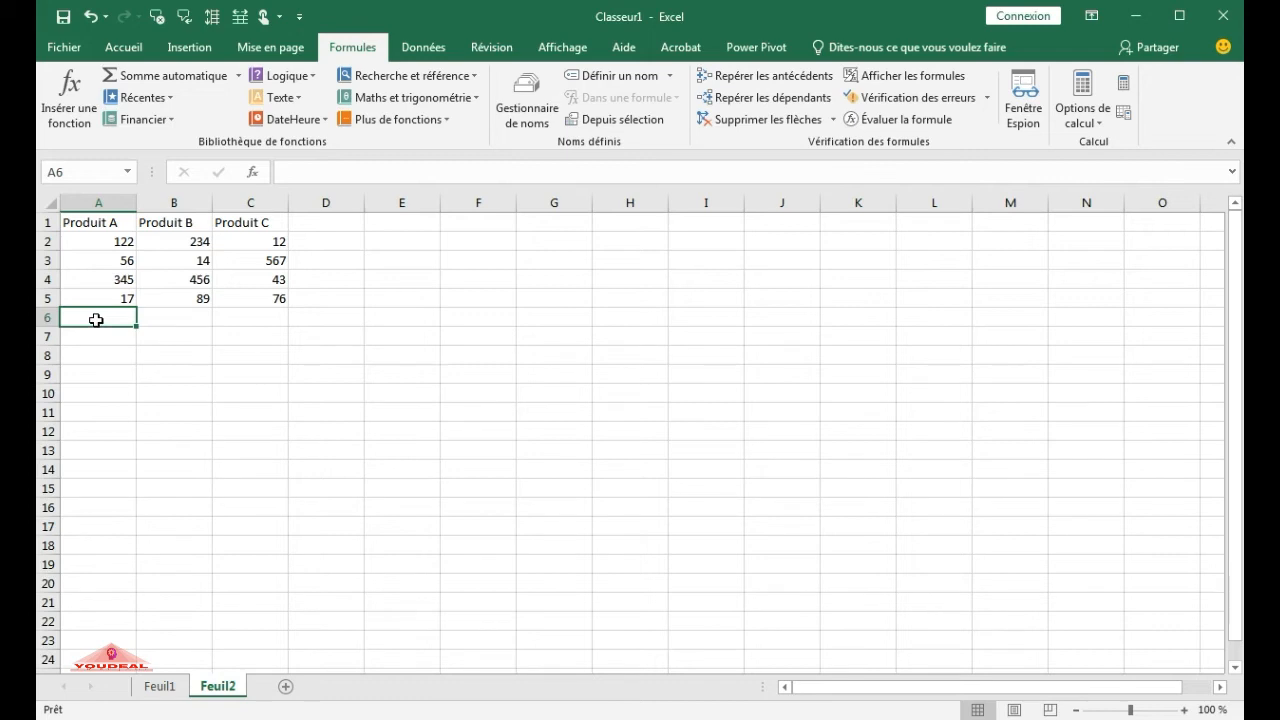
click(125, 48)
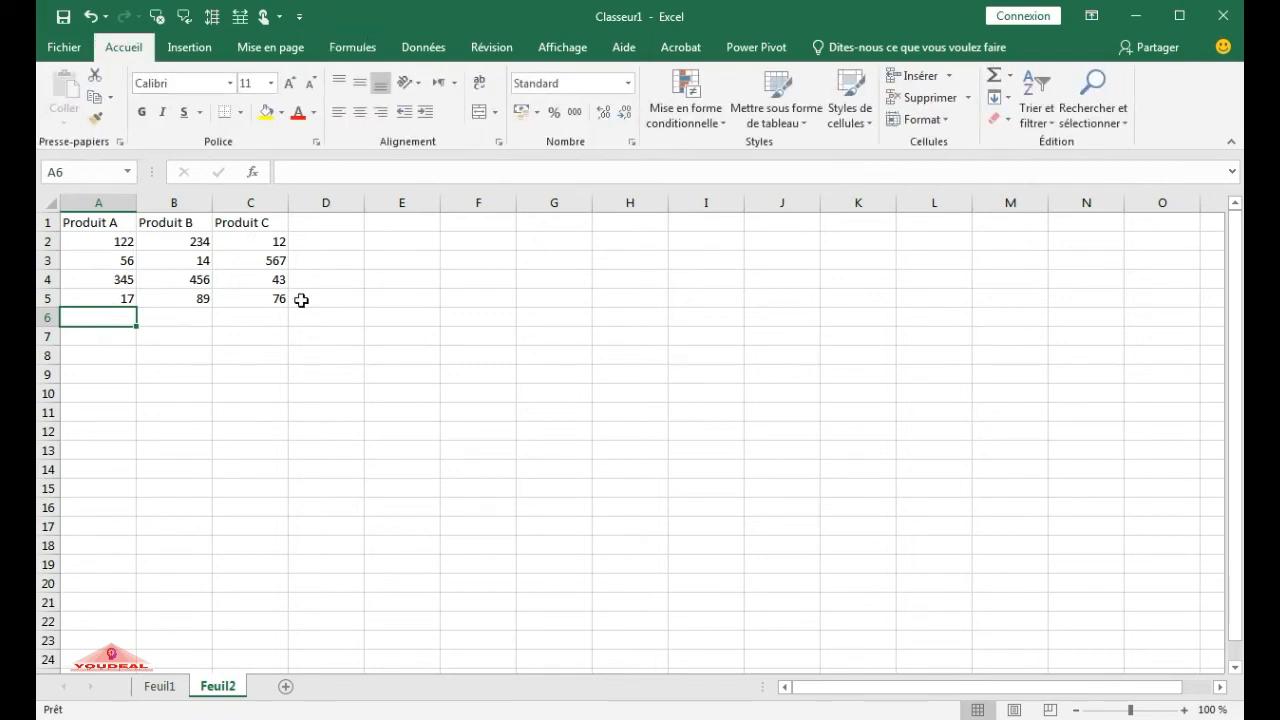
click(995, 84)
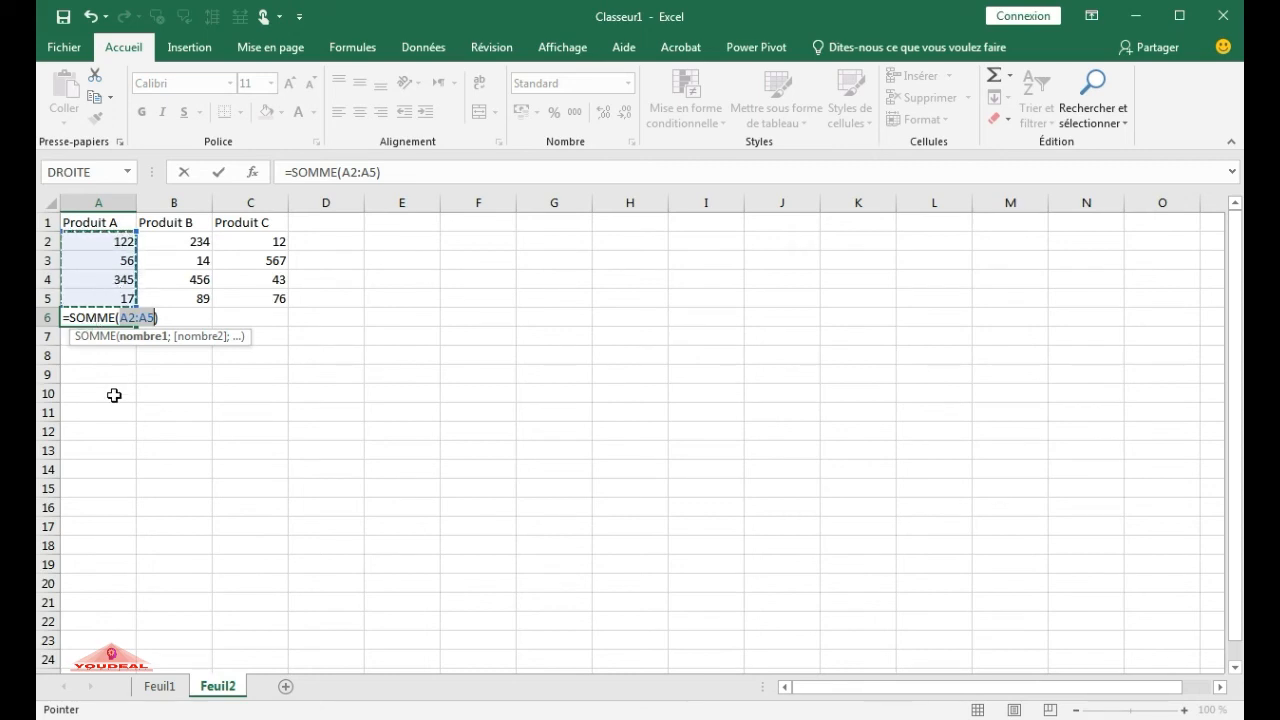
key(Return)
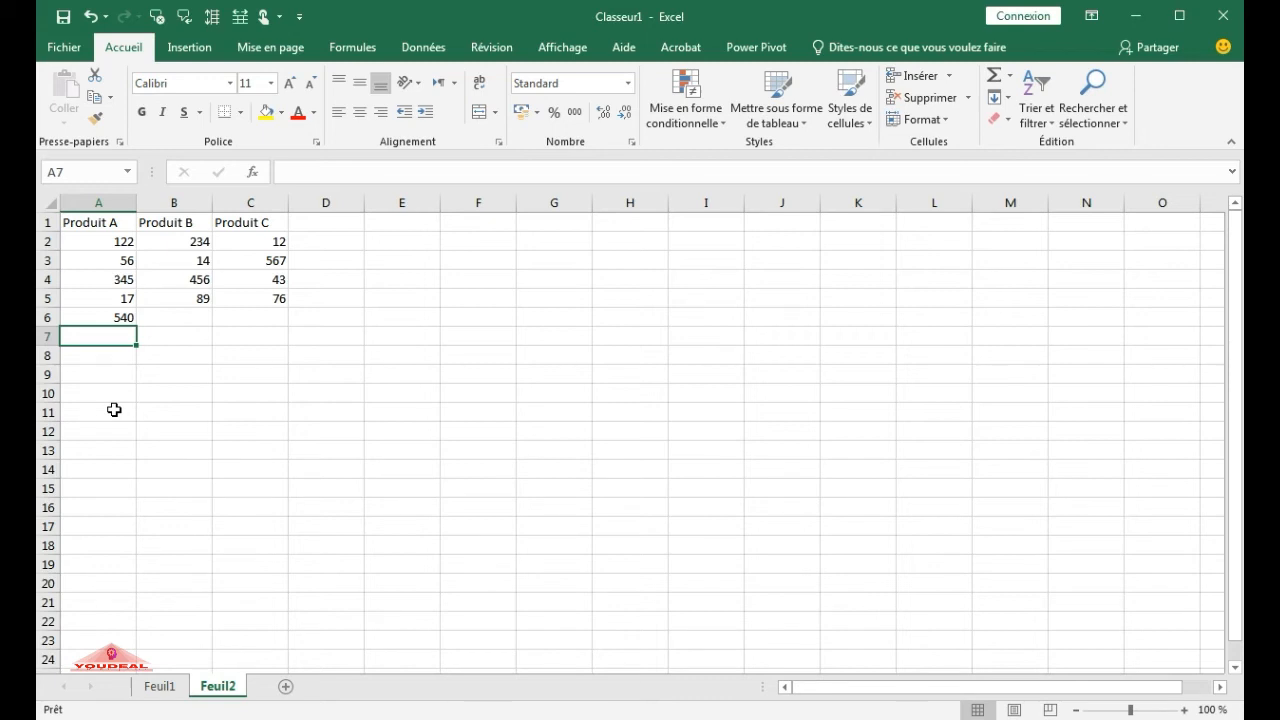
click(106, 318)
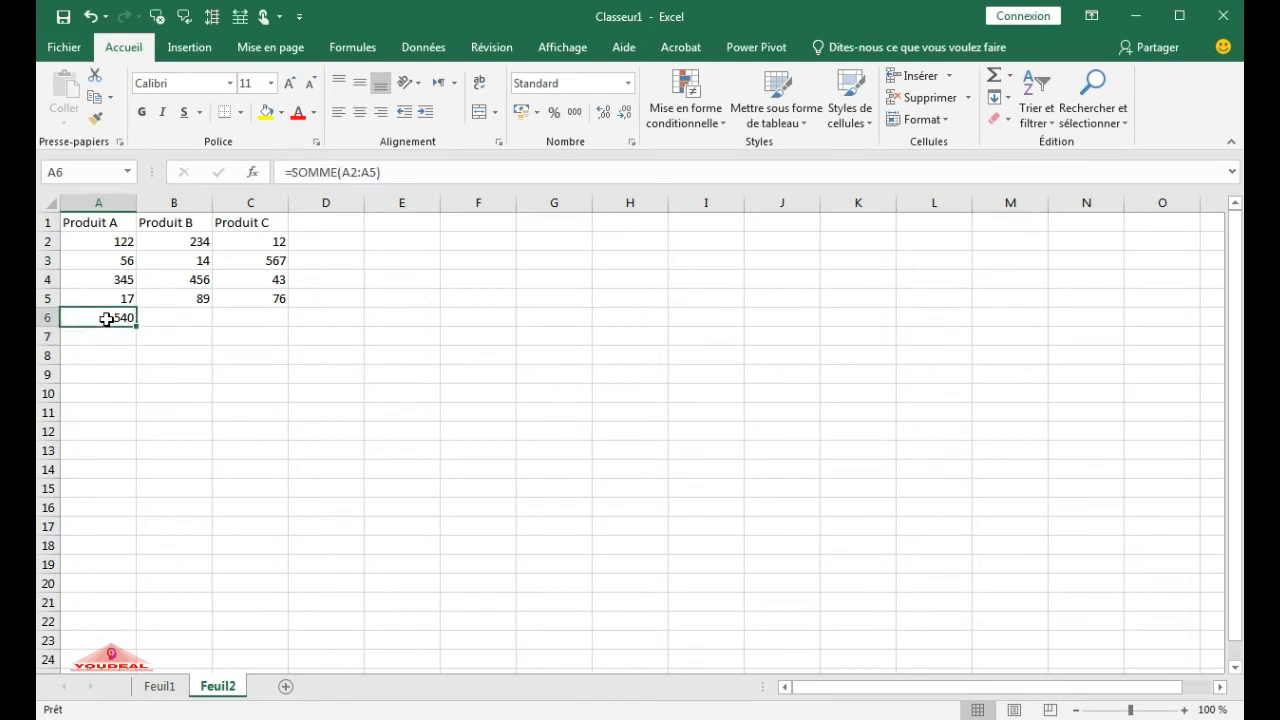
click(181, 320)
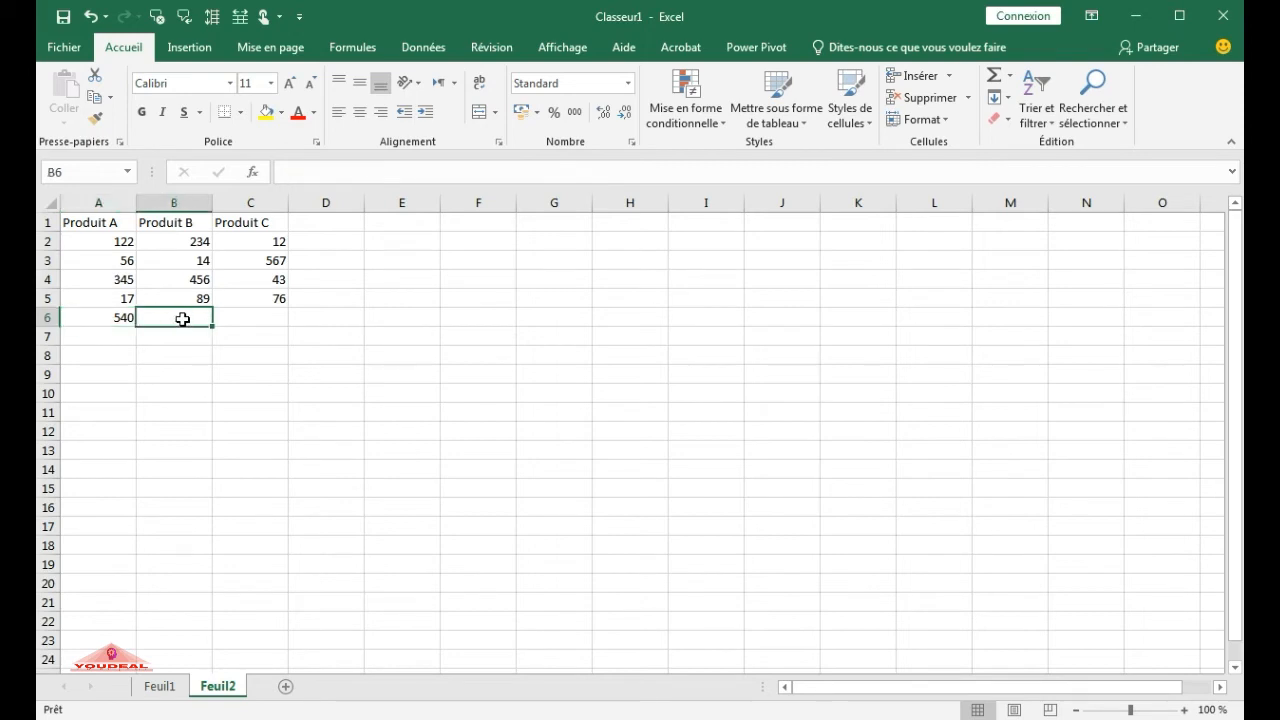
text(=)
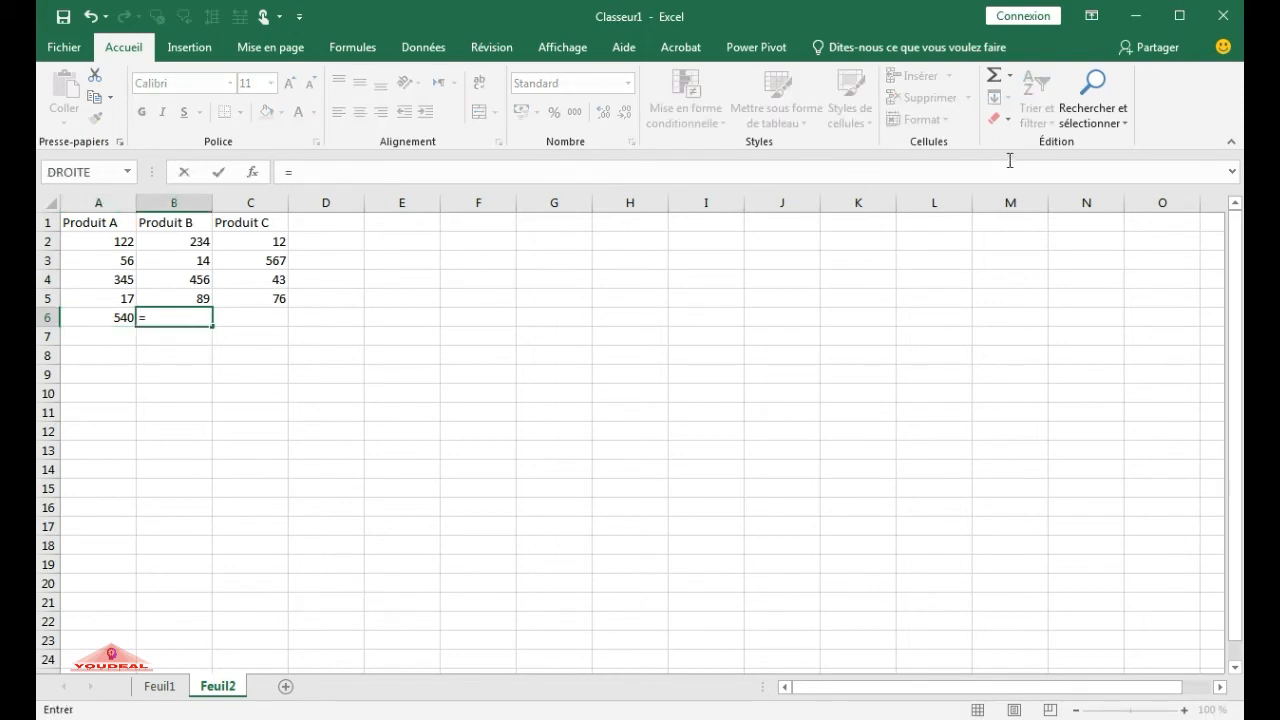
click(1011, 76)
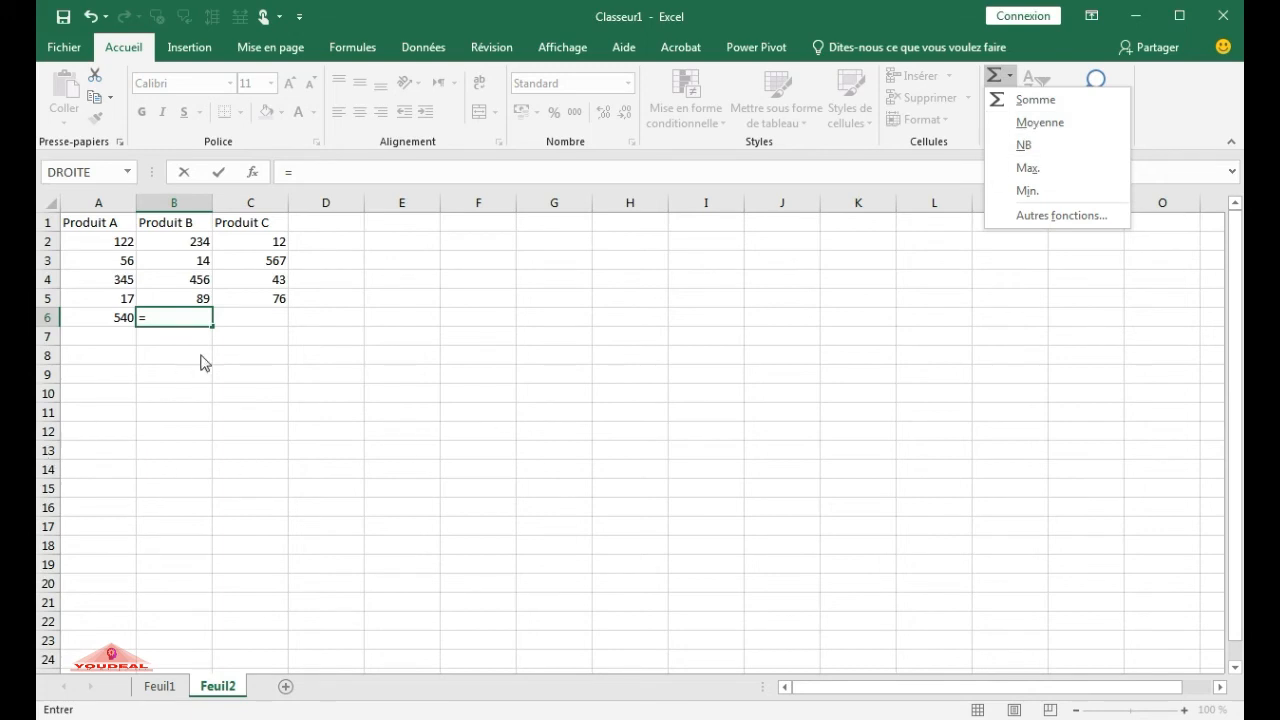
click(1058, 126)
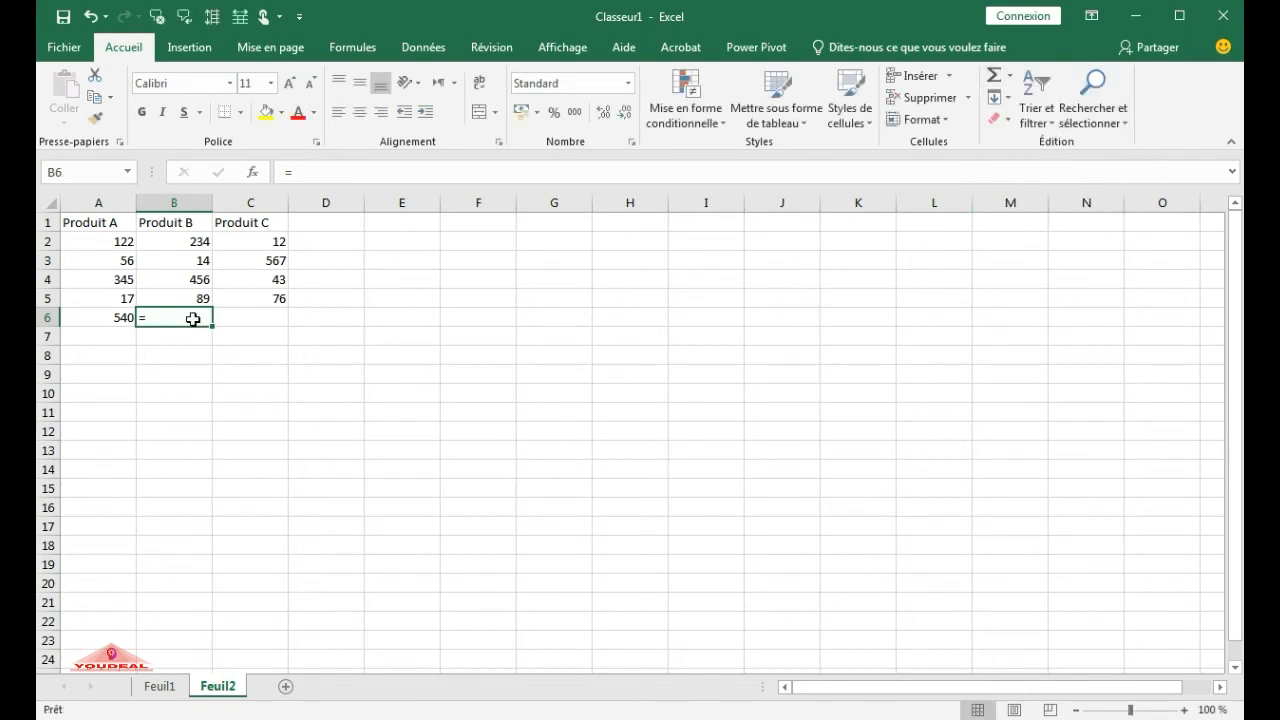
click(327, 174)
key(BackSpace)
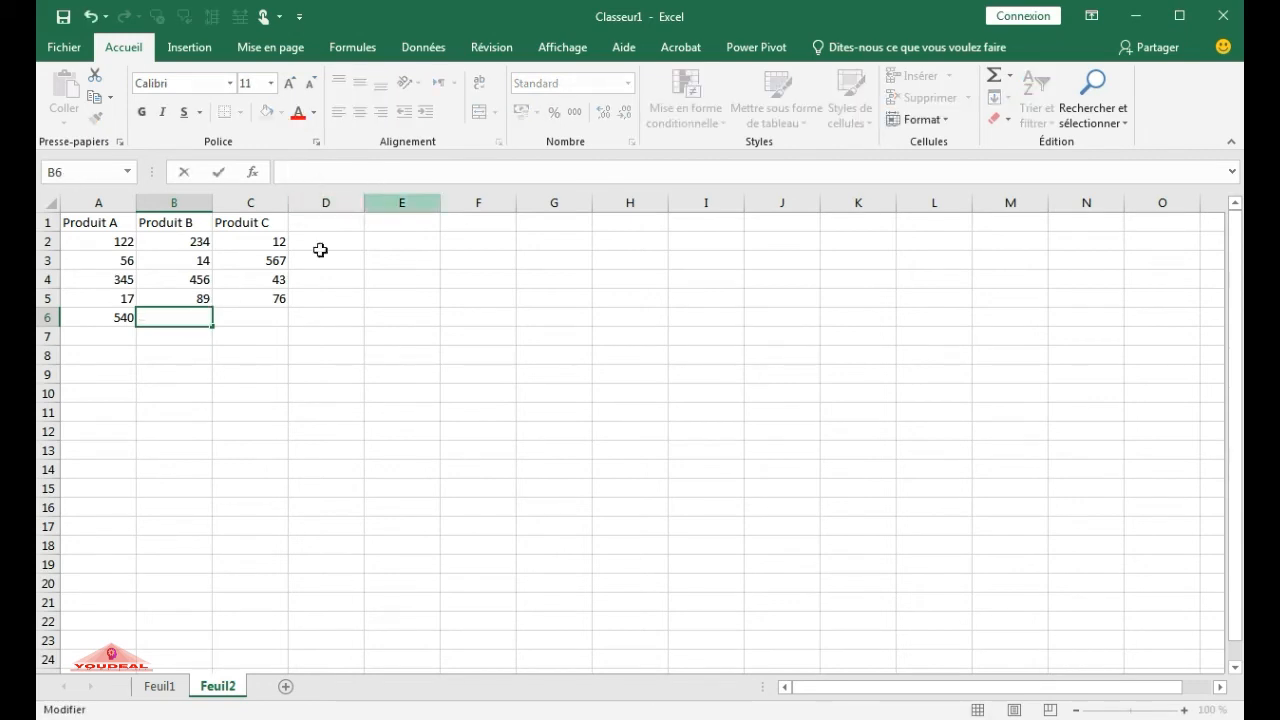
click(1011, 78)
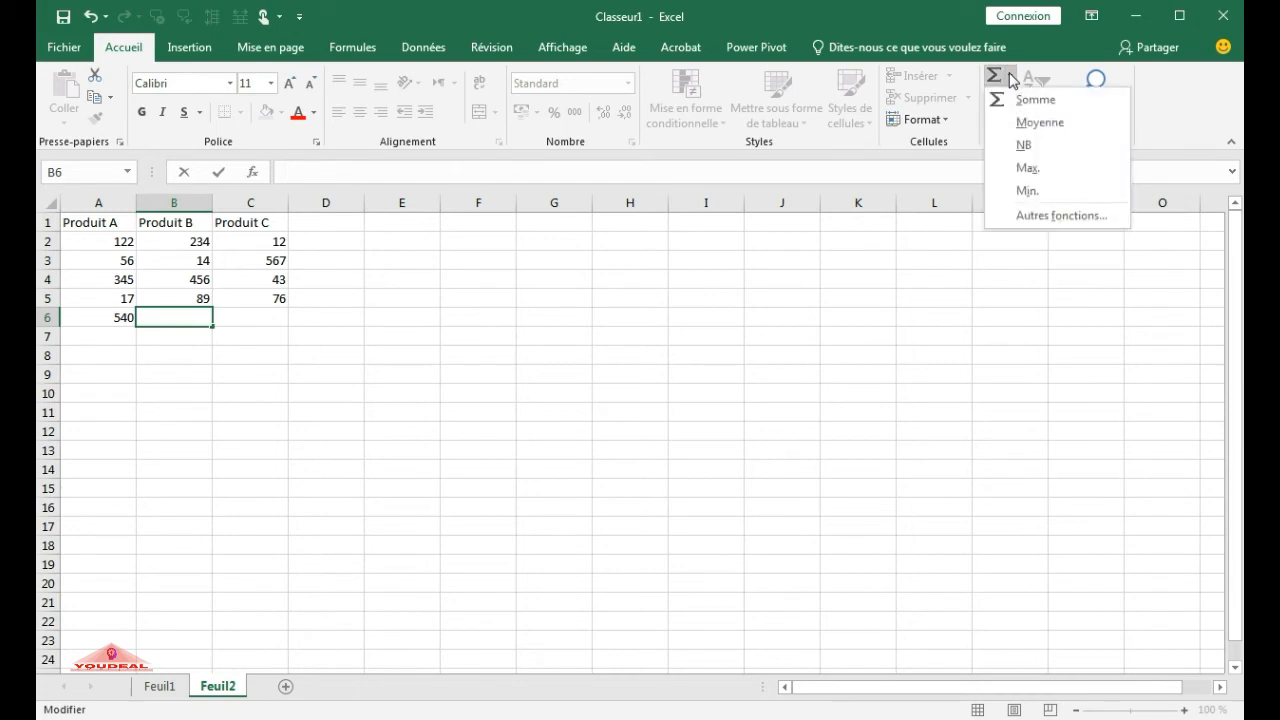
click(1037, 121)
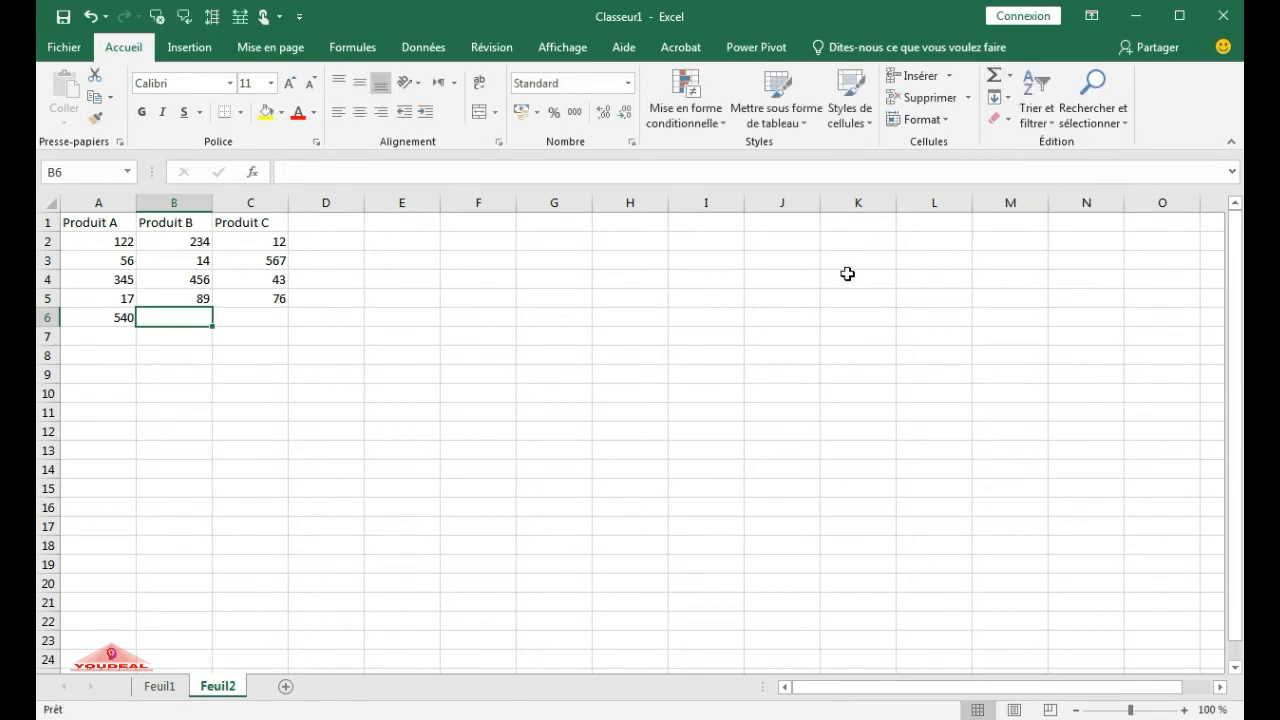
Calculate the Produit B average in cell B6 with the automatic Moyenne function over the range B2:B5
click(1009, 76)
click(1037, 121)
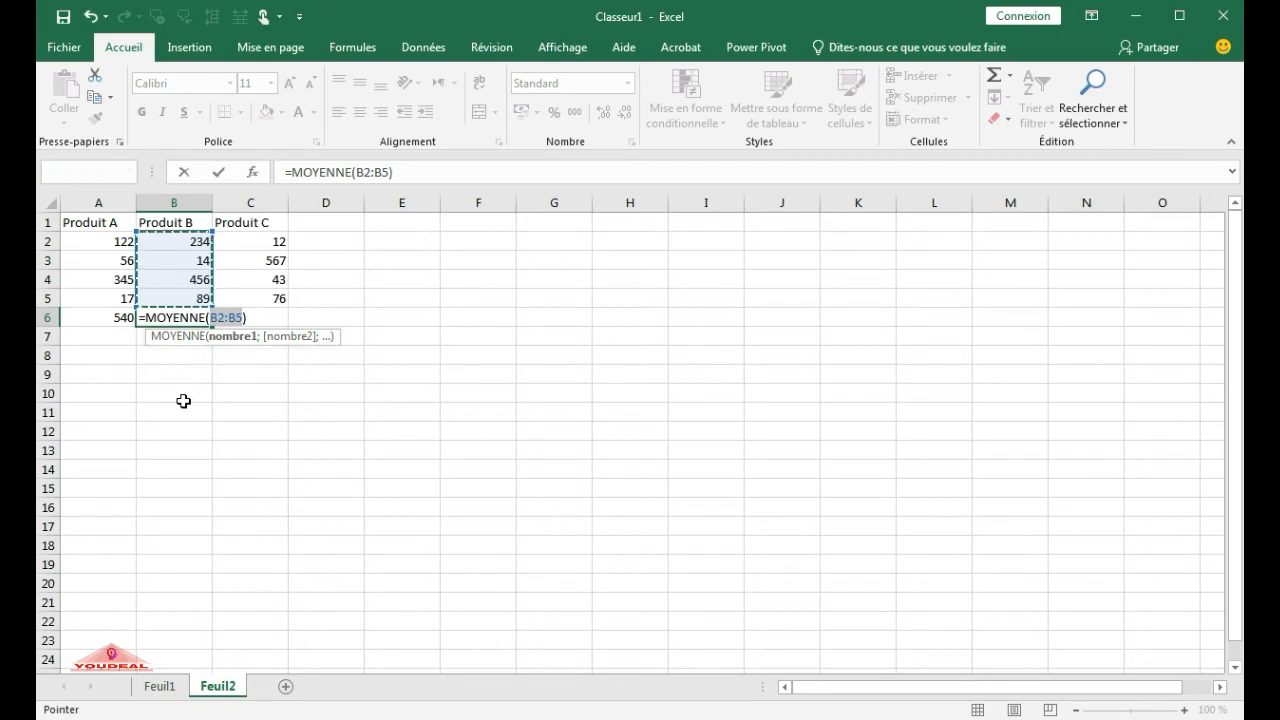
key(Return)
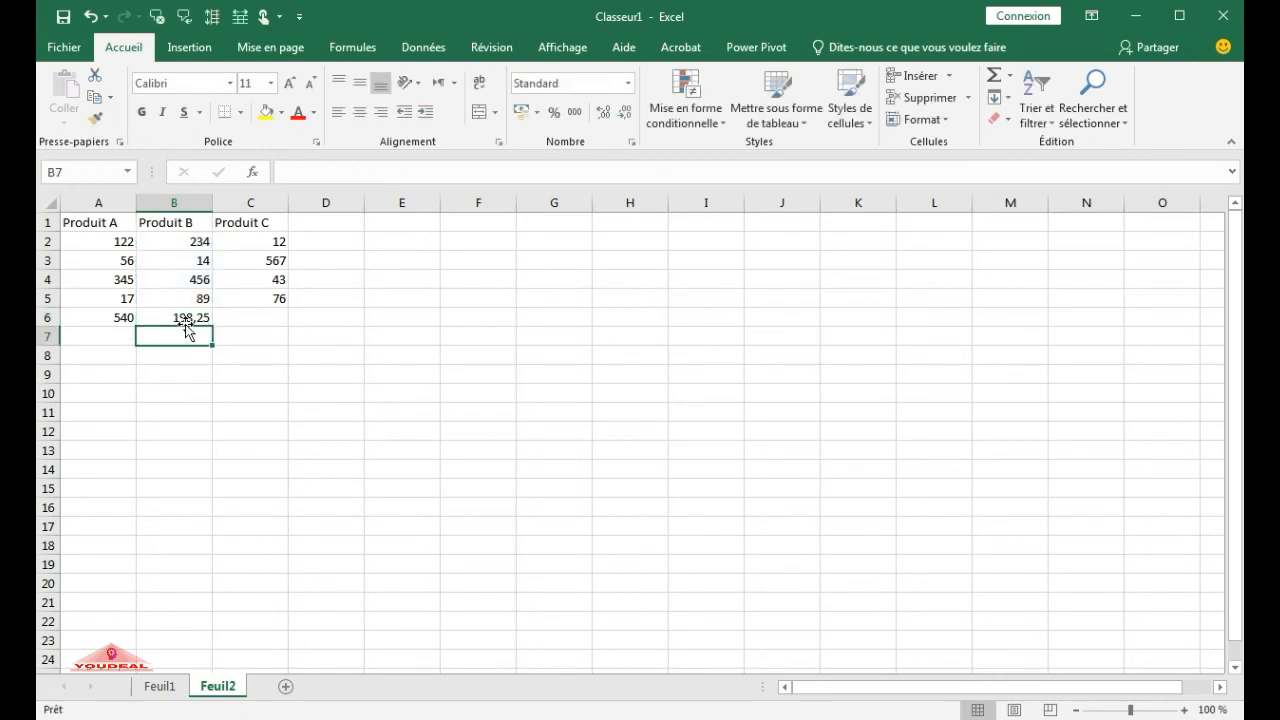
Find the largest Produit C value in cell C6 with the automatic Max function over the range C2:C5
click(242, 318)
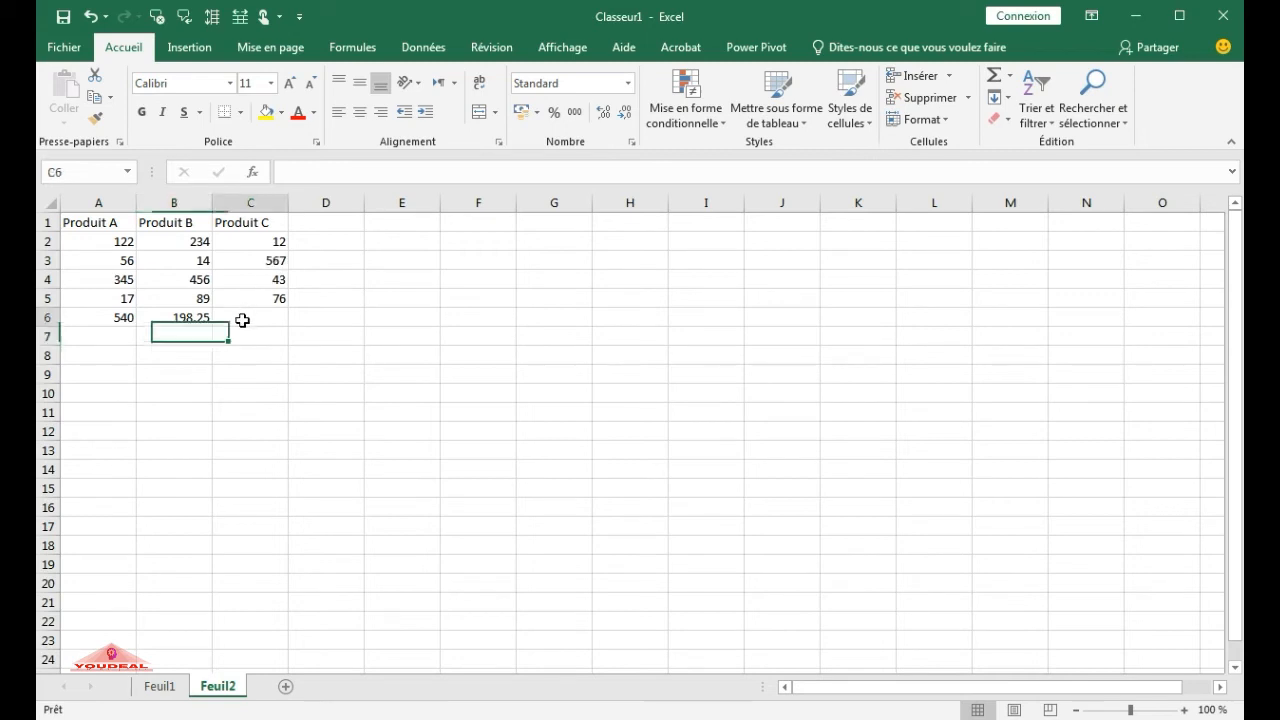
click(1011, 76)
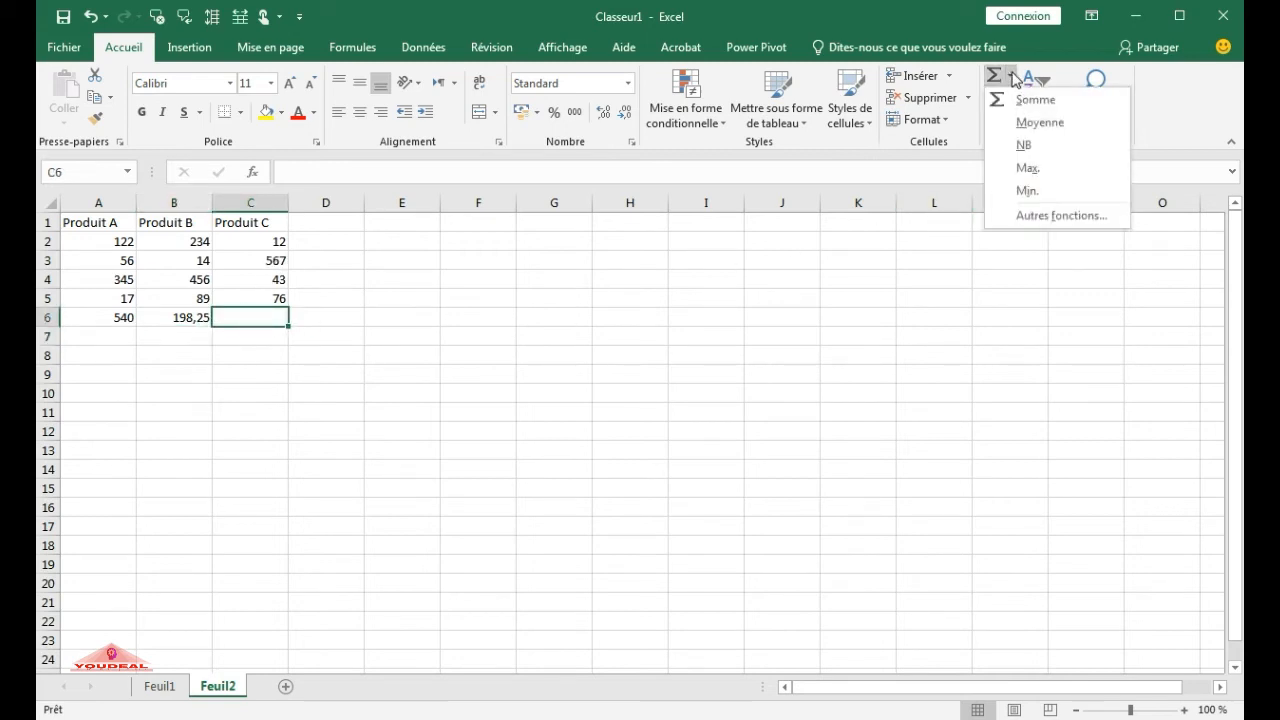
click(1043, 168)
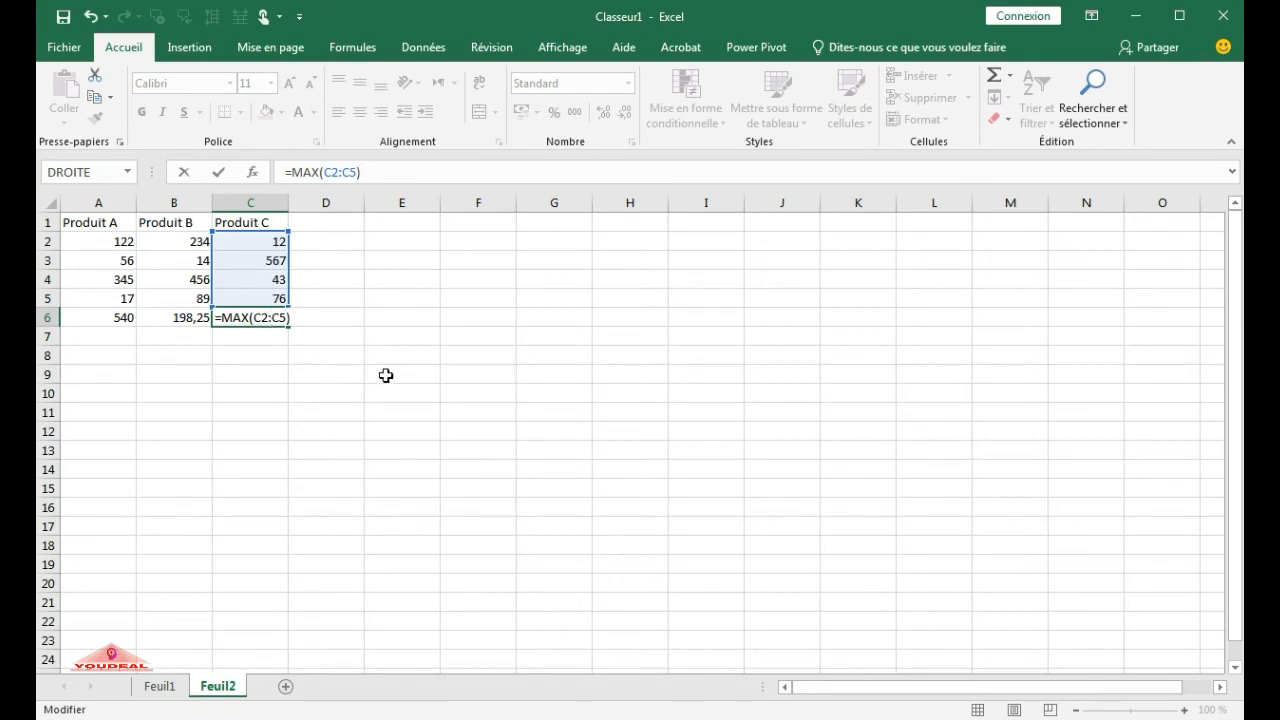
key(Return)
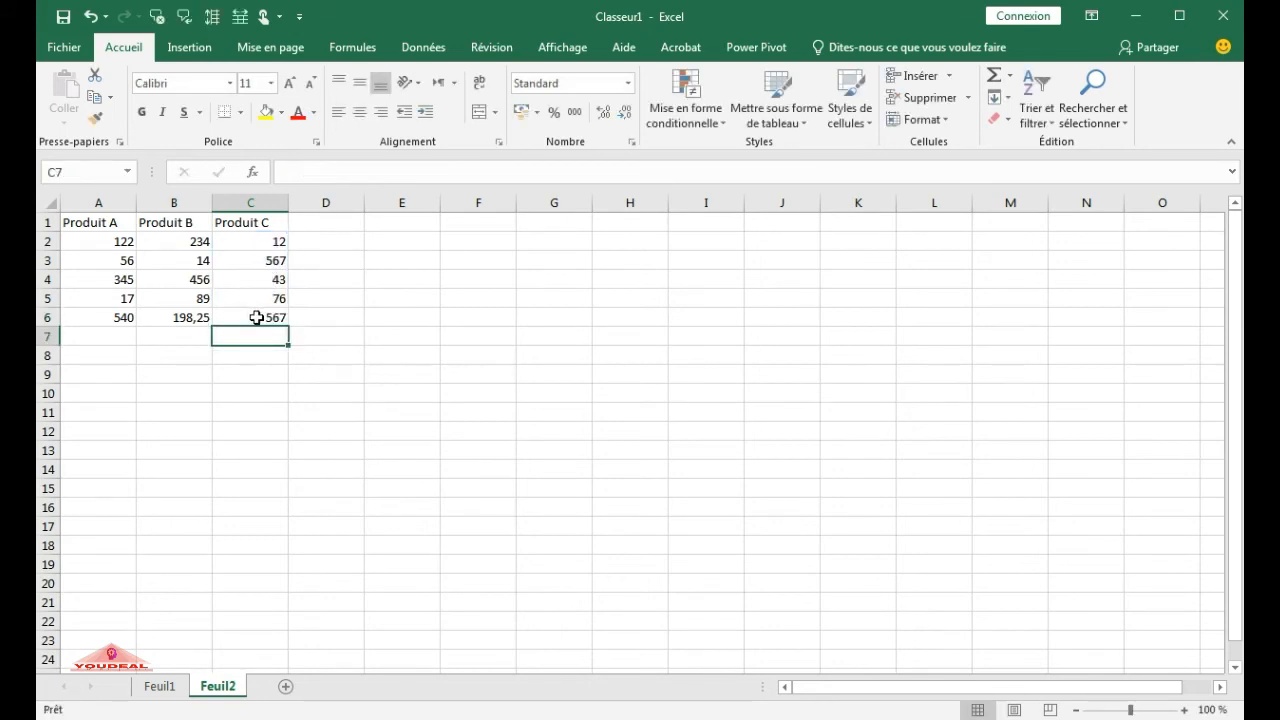
Add a Produit D column with its heading in D1 and the values 23, 54, 67 and 98 in cells D2 to D5
click(340, 230)
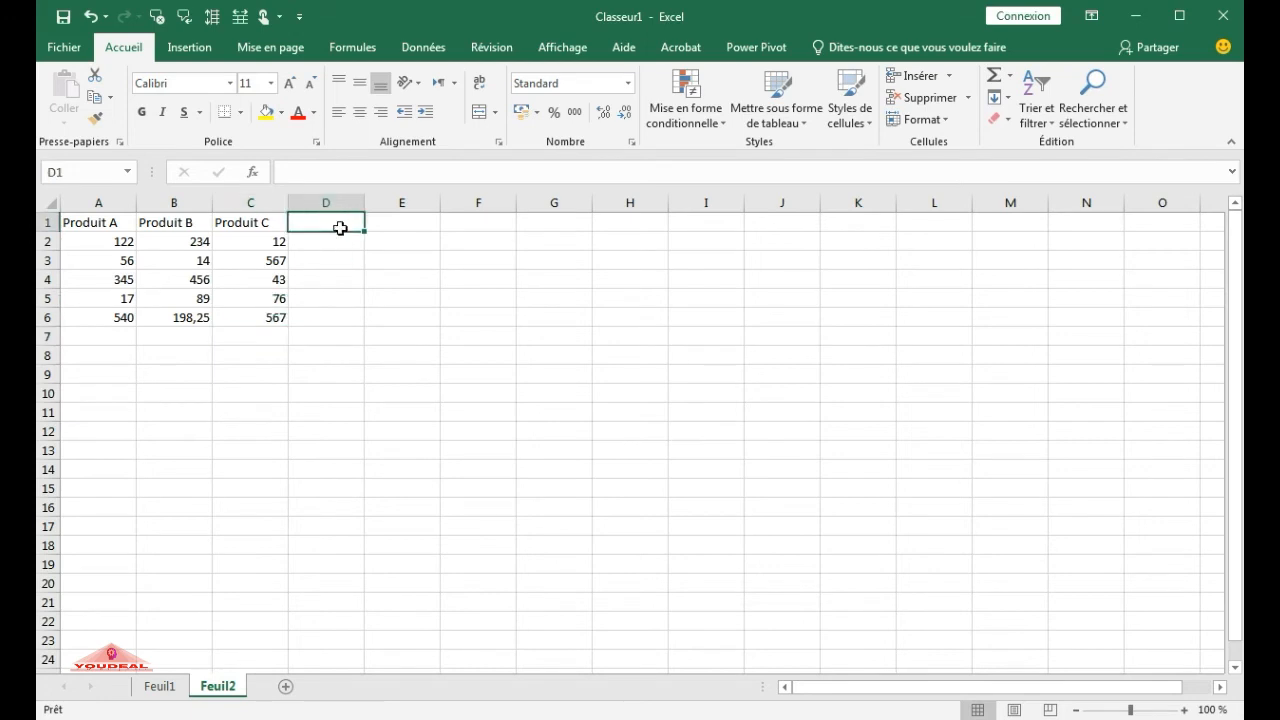
text(Produit D)
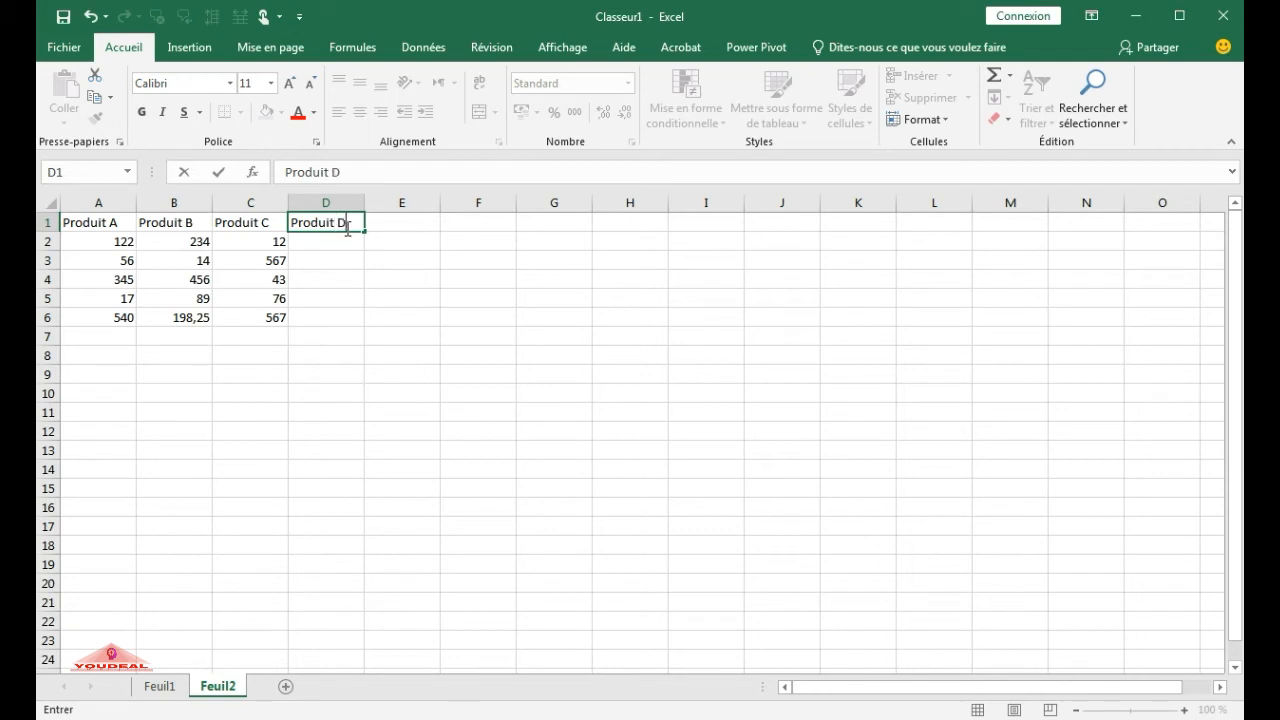
key(Return)
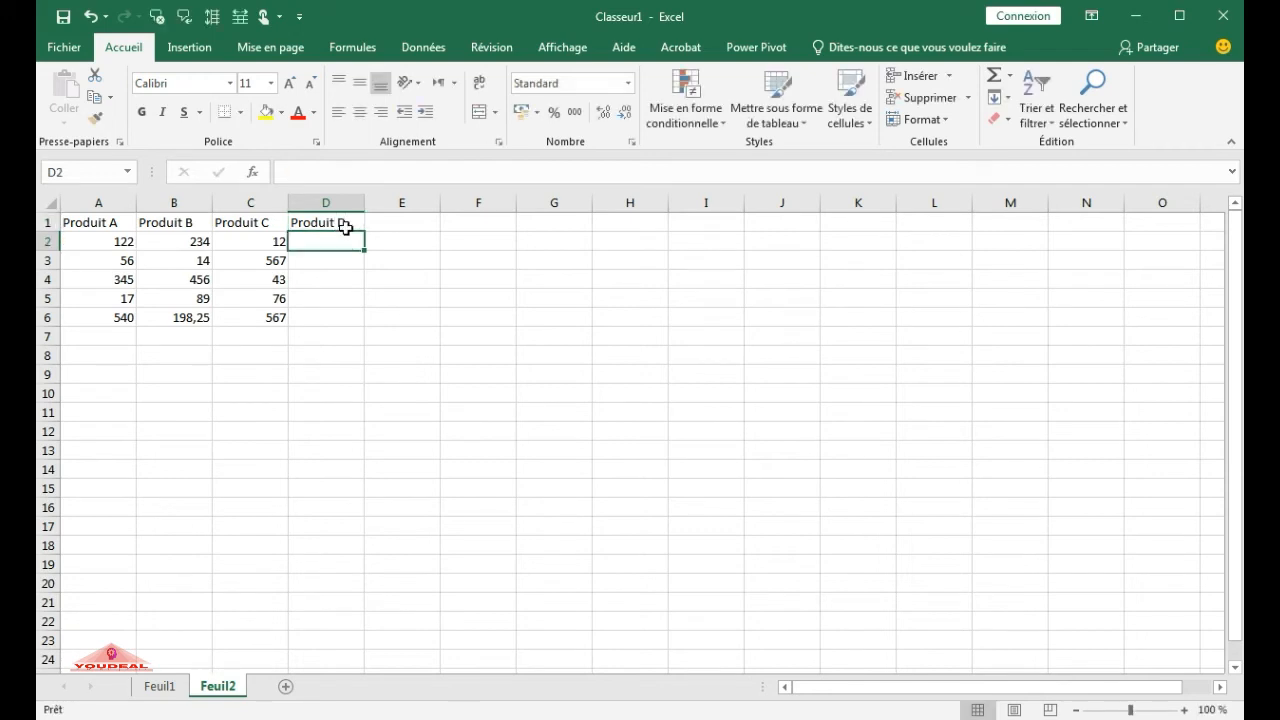
text(23)
key(Return)
text(54)
key(Return)
text(67)
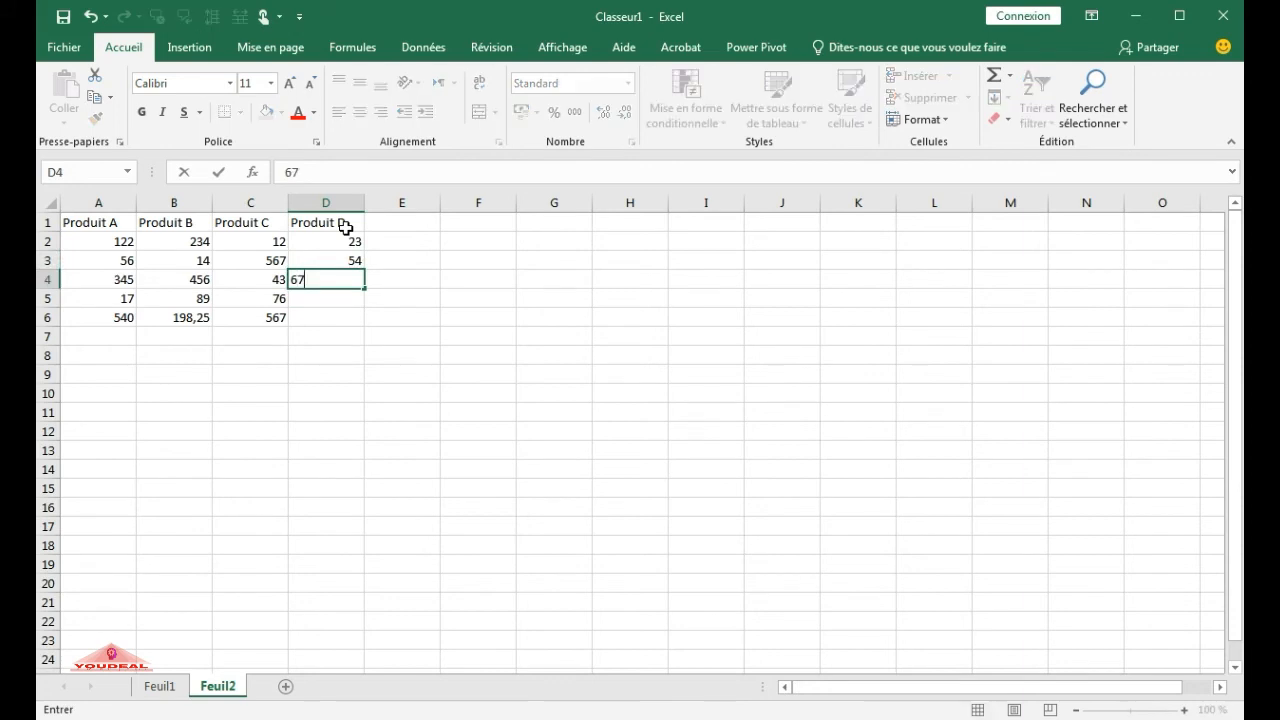
key(Return)
text(98)
key(Return)
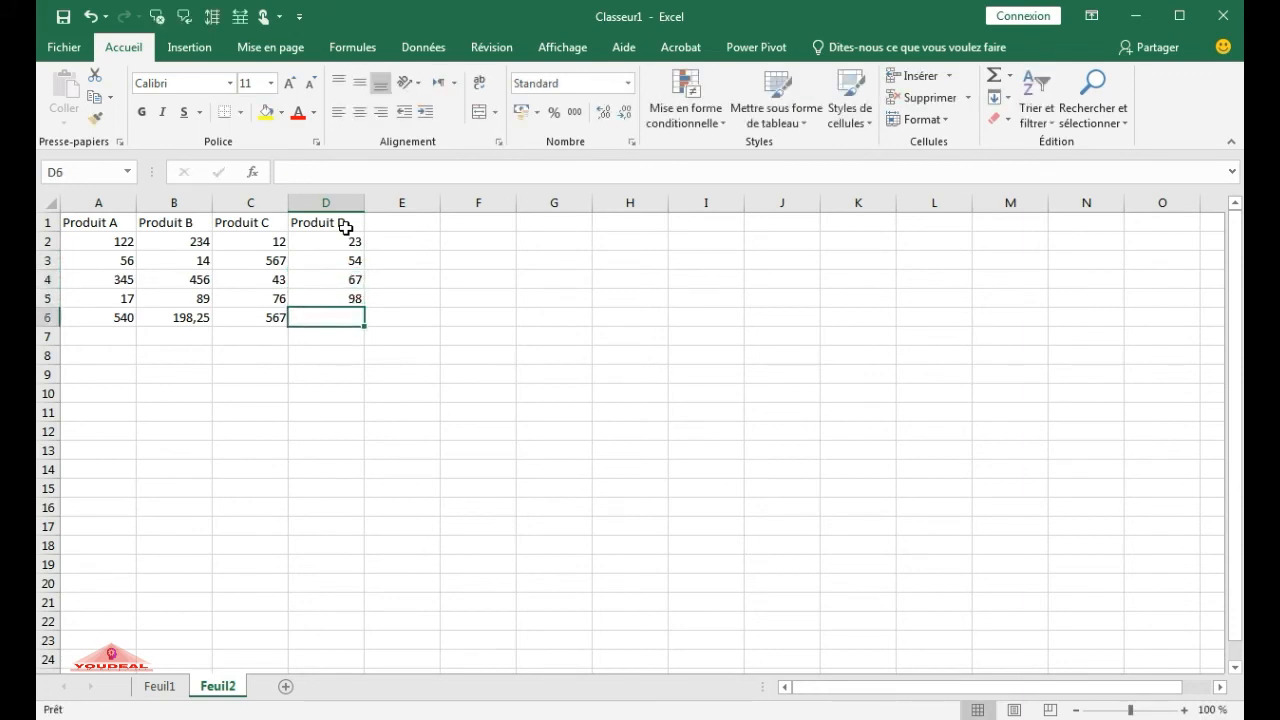
Find the smallest Produit D value in cell D6 with the automatic Min function over the range D2:D5
click(1010, 76)
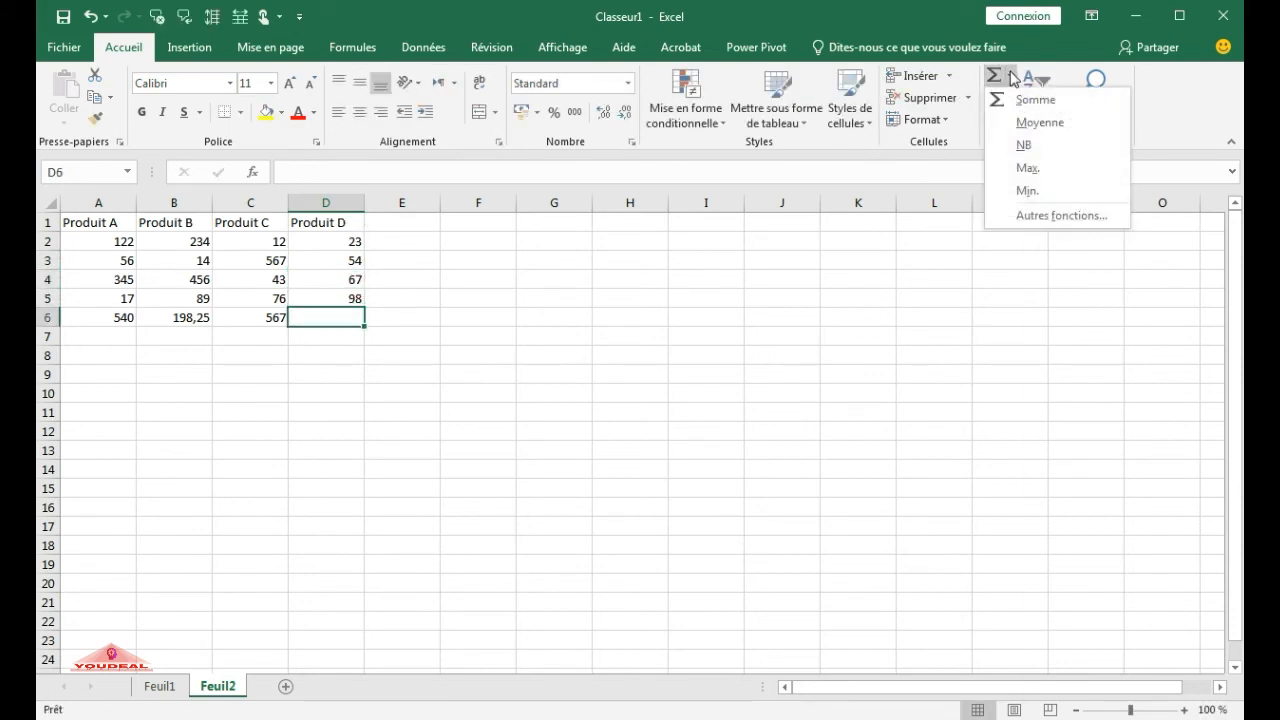
click(1055, 197)
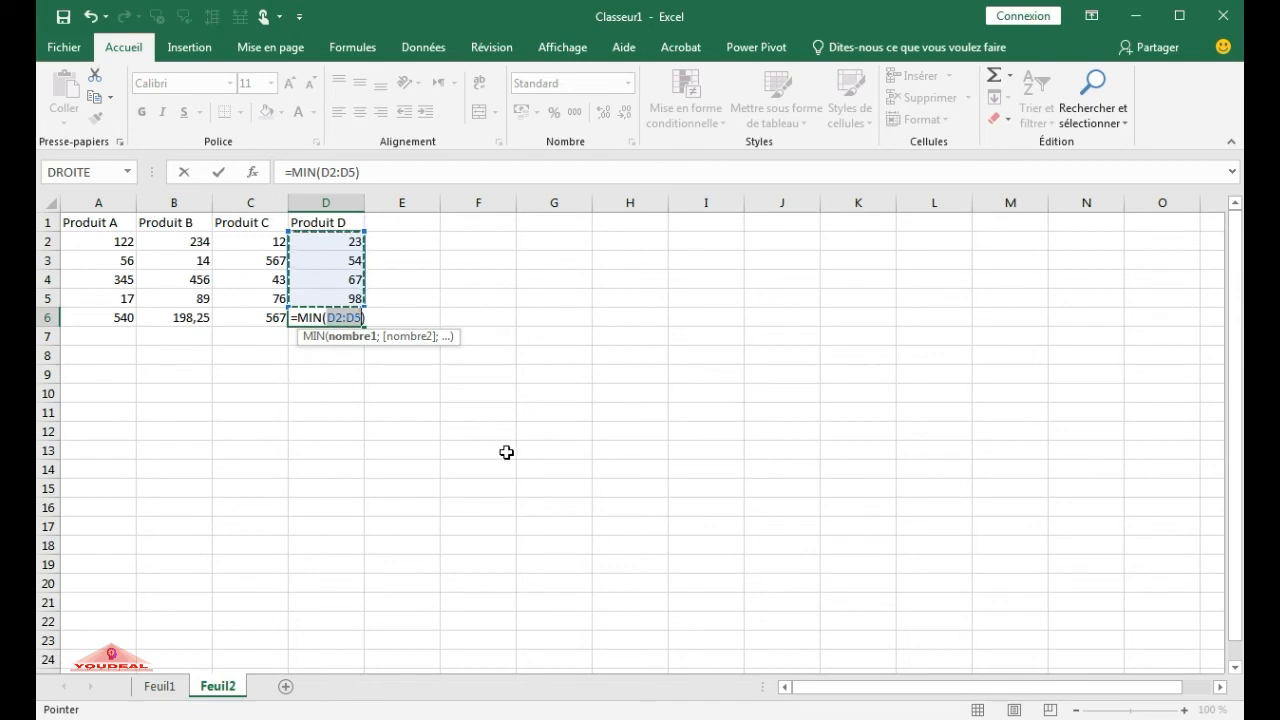
key(Return)
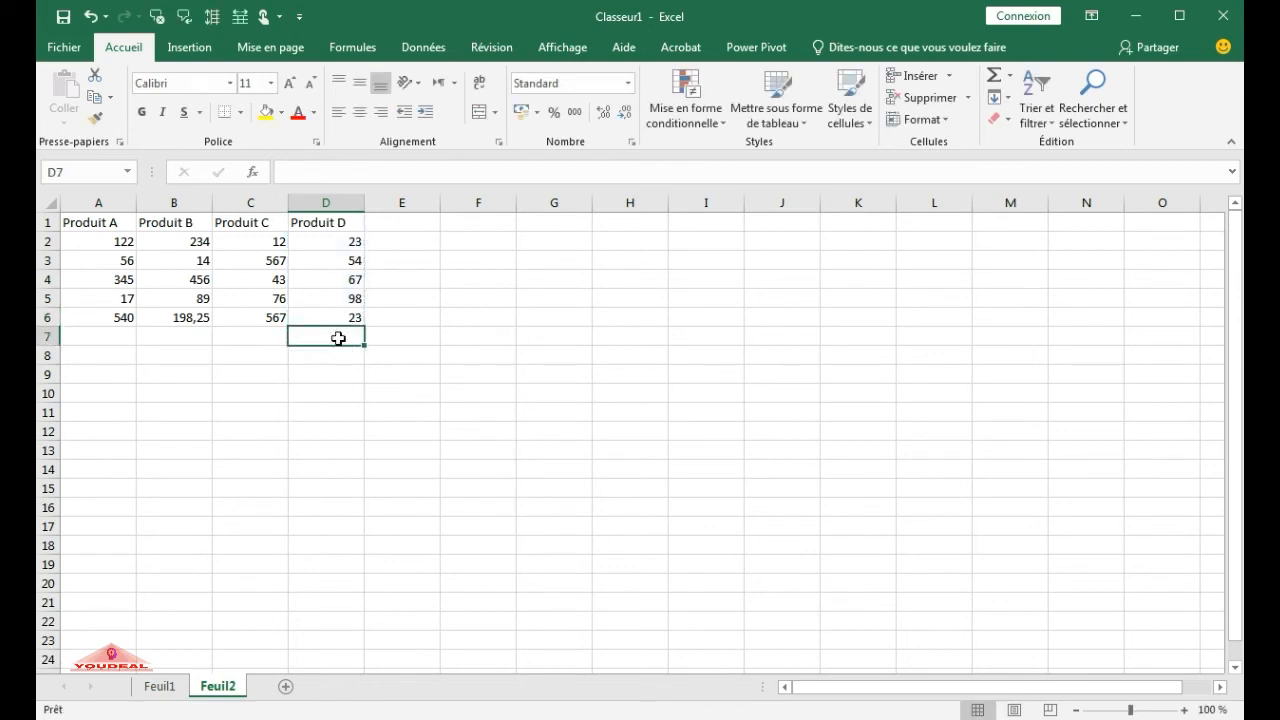
click(335, 244)
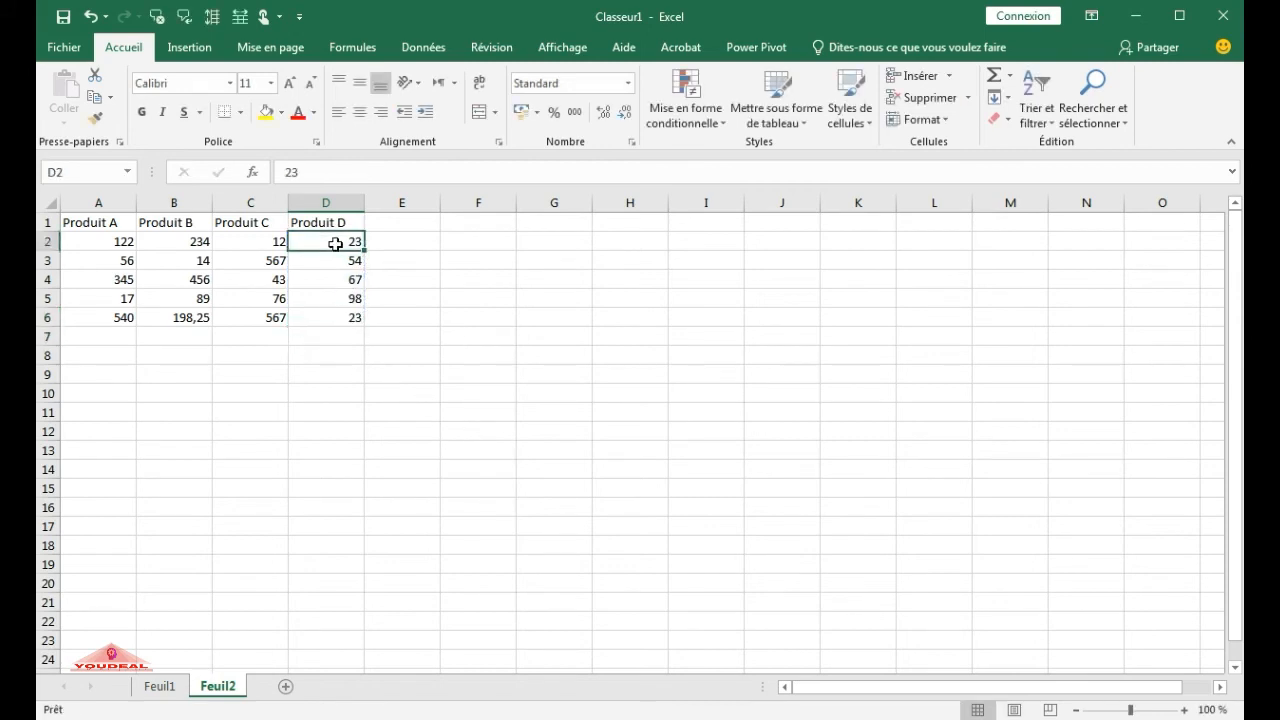
click(271, 319)
click(264, 260)
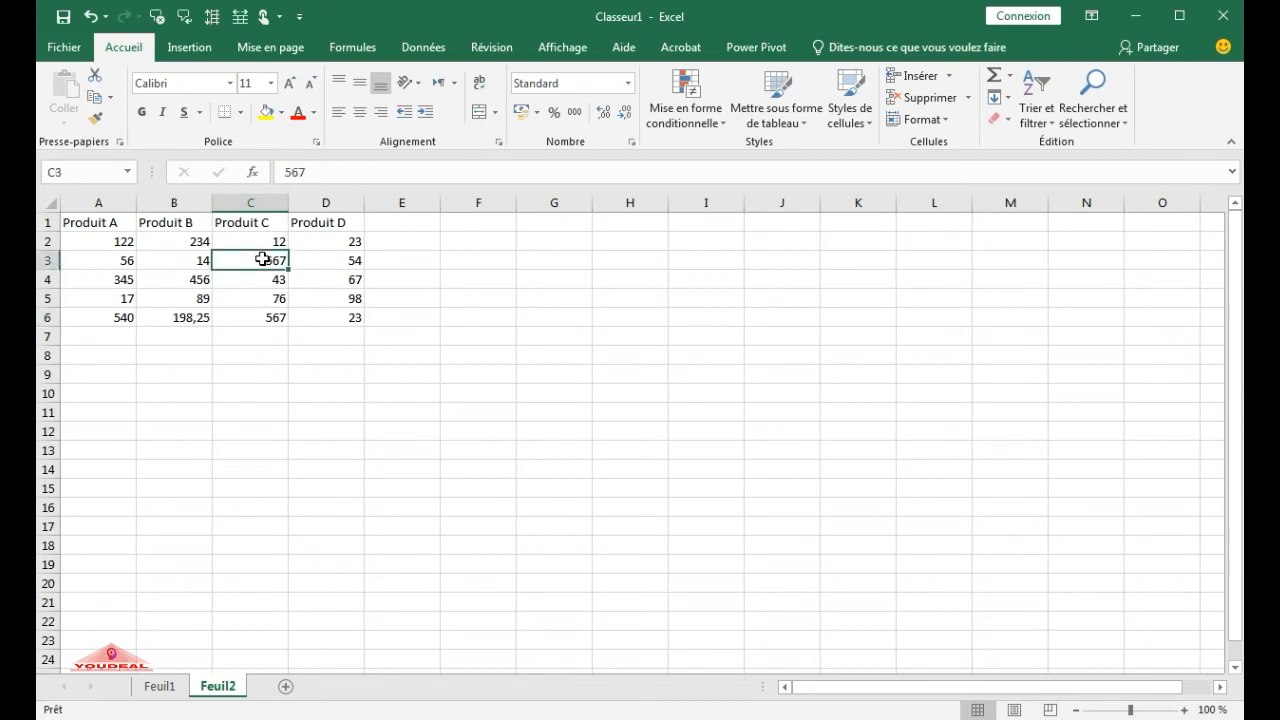
click(197, 318)
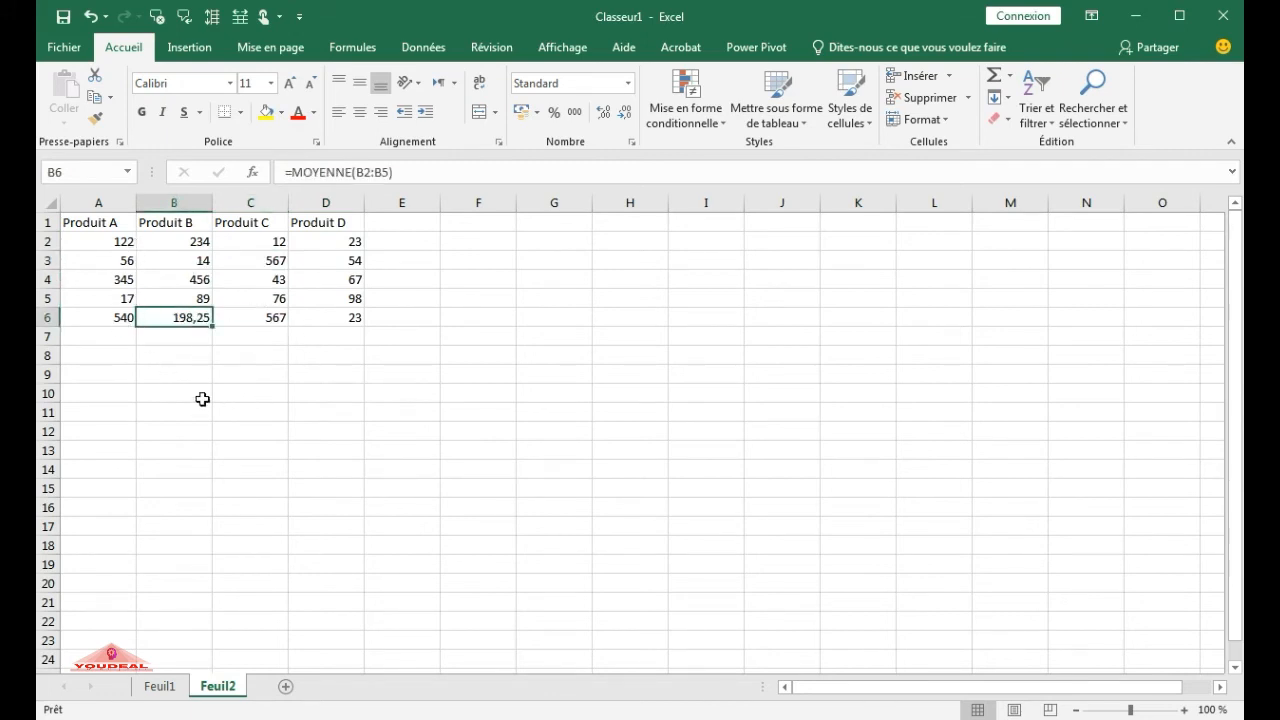
click(102, 340)
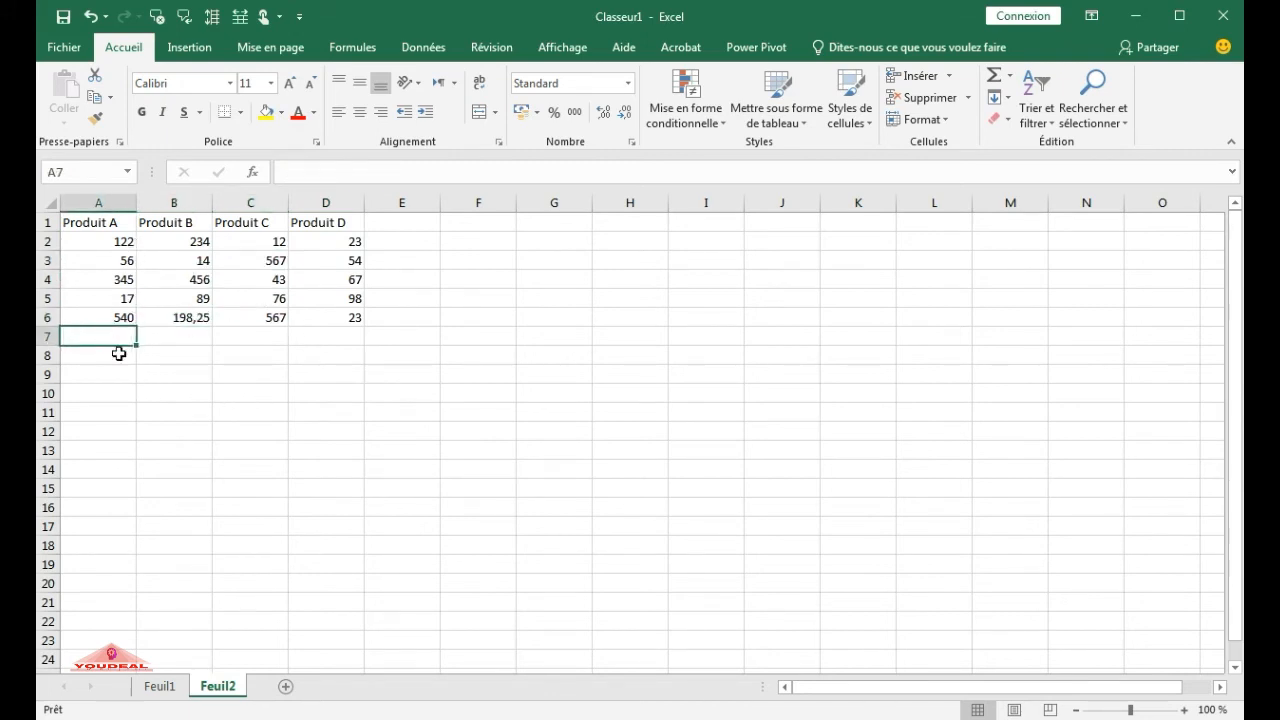
Total row 2 across the four products in cell E2 with the automatic sum over the range A2:D2
click(388, 241)
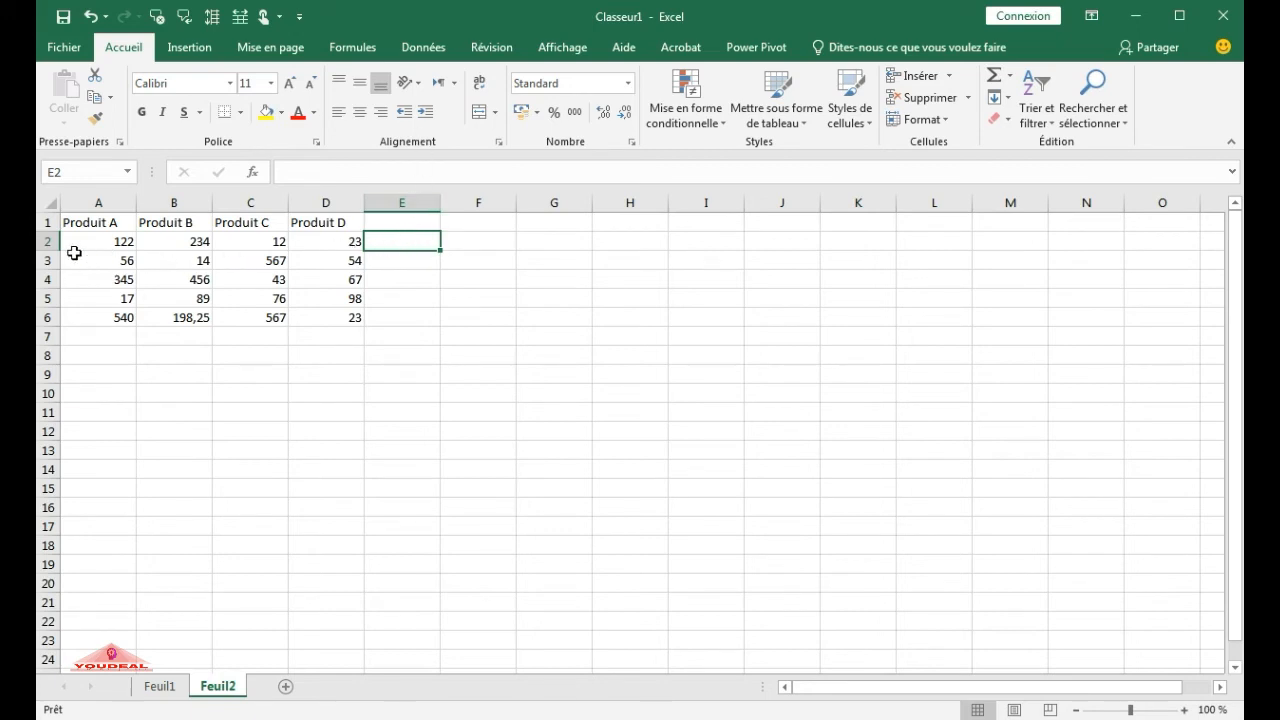
click(1009, 75)
click(1025, 100)
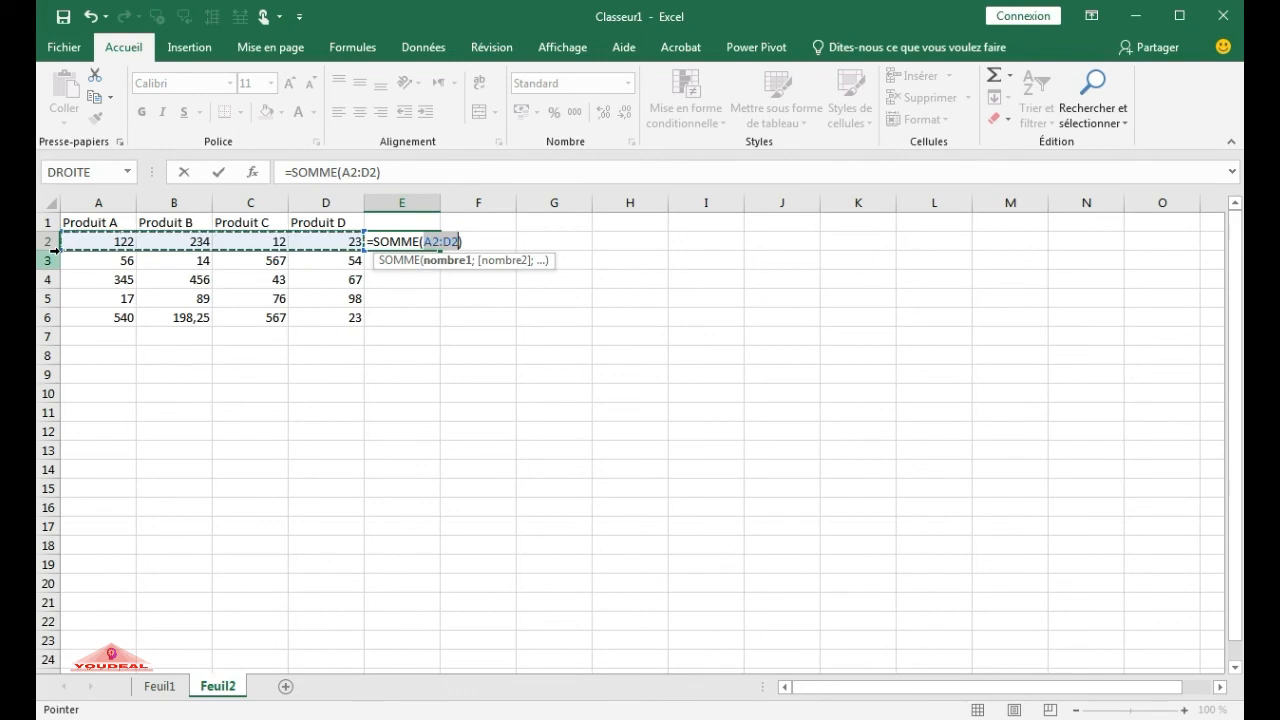
mouse_move(62, 246)
mouse_down()
mouse_move(141, 242)
mouse_move(82, 244)
mouse_up()
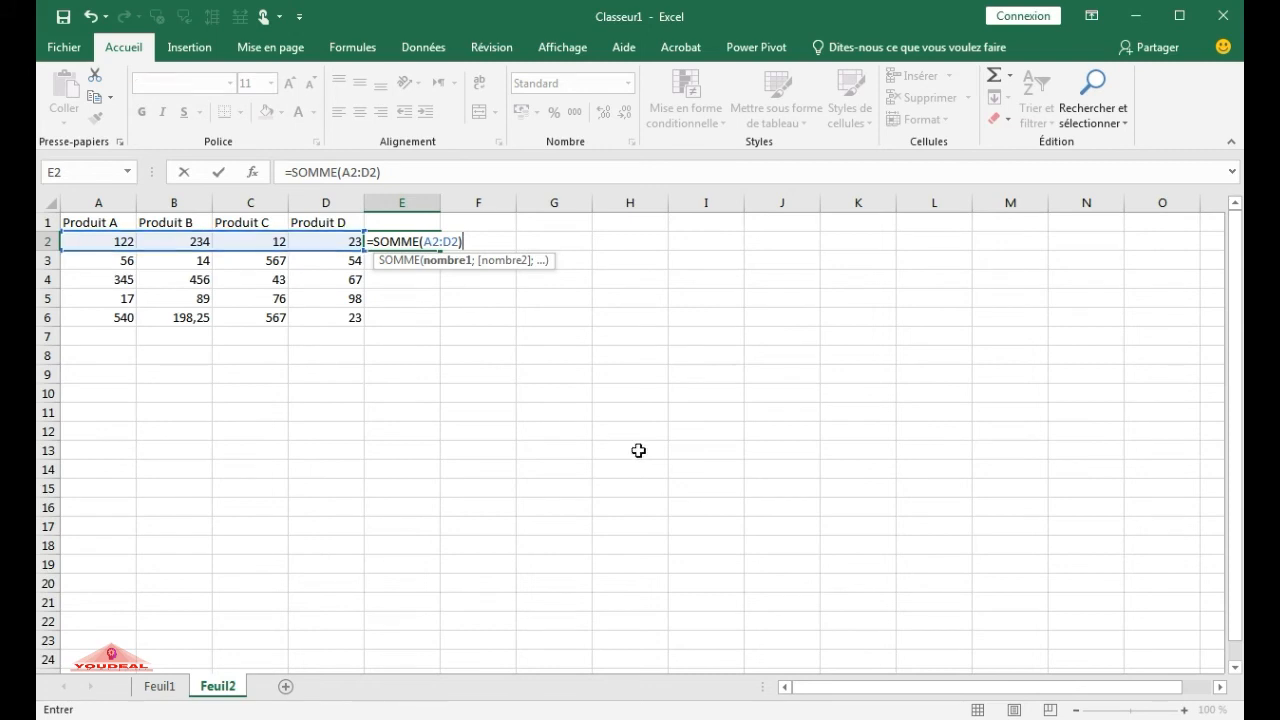
key(Return)
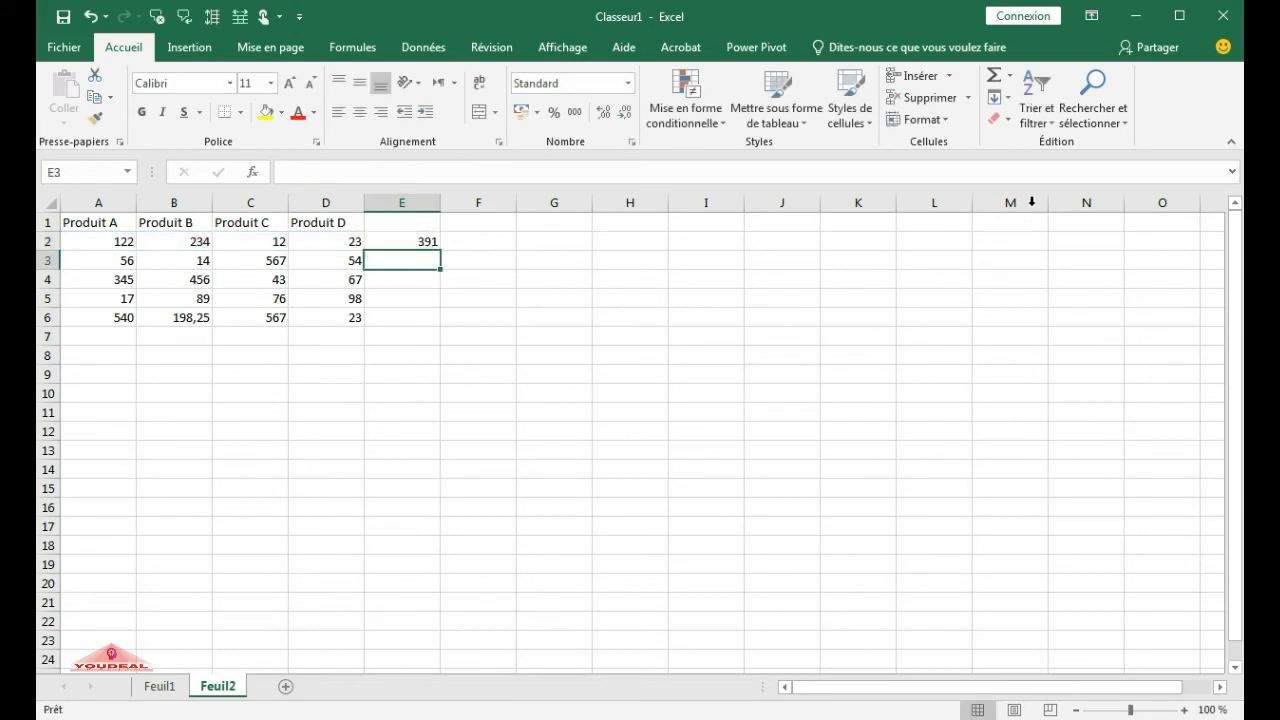
Calculate the row 3 average in cell E3 with the automatic Moyenne function, adjusting its range to A3:D3
click(1010, 75)
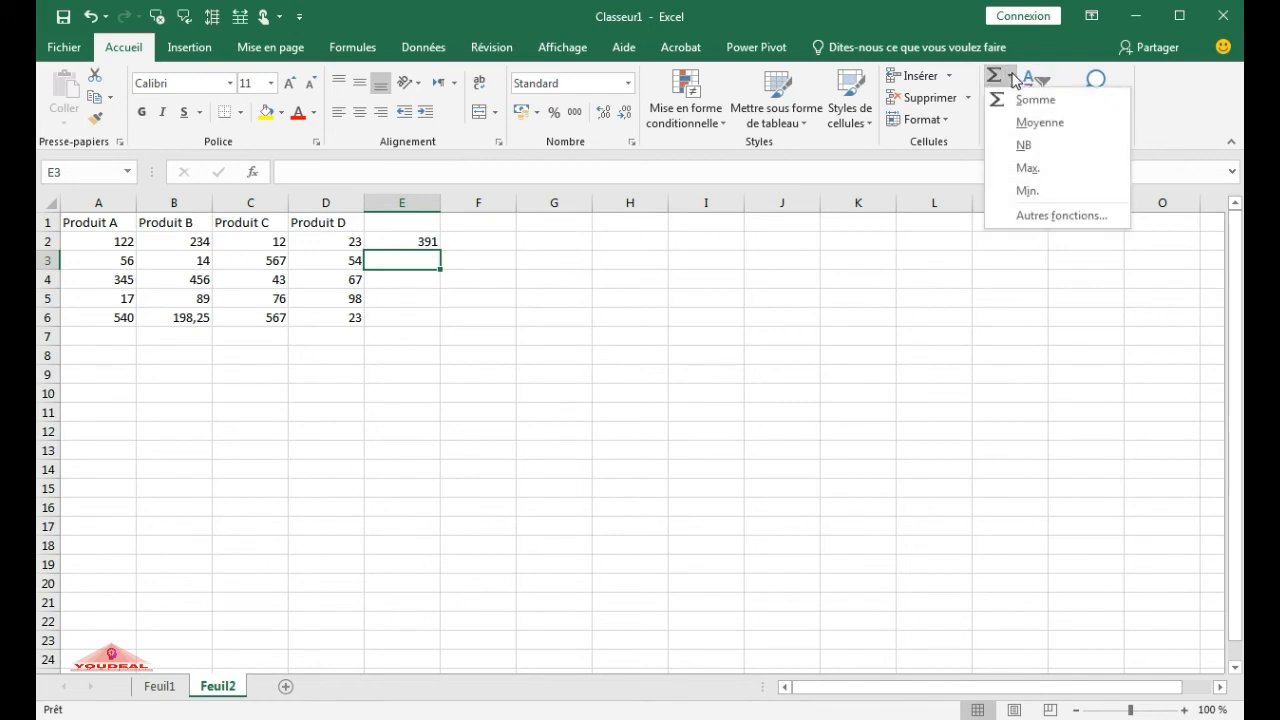
click(1026, 122)
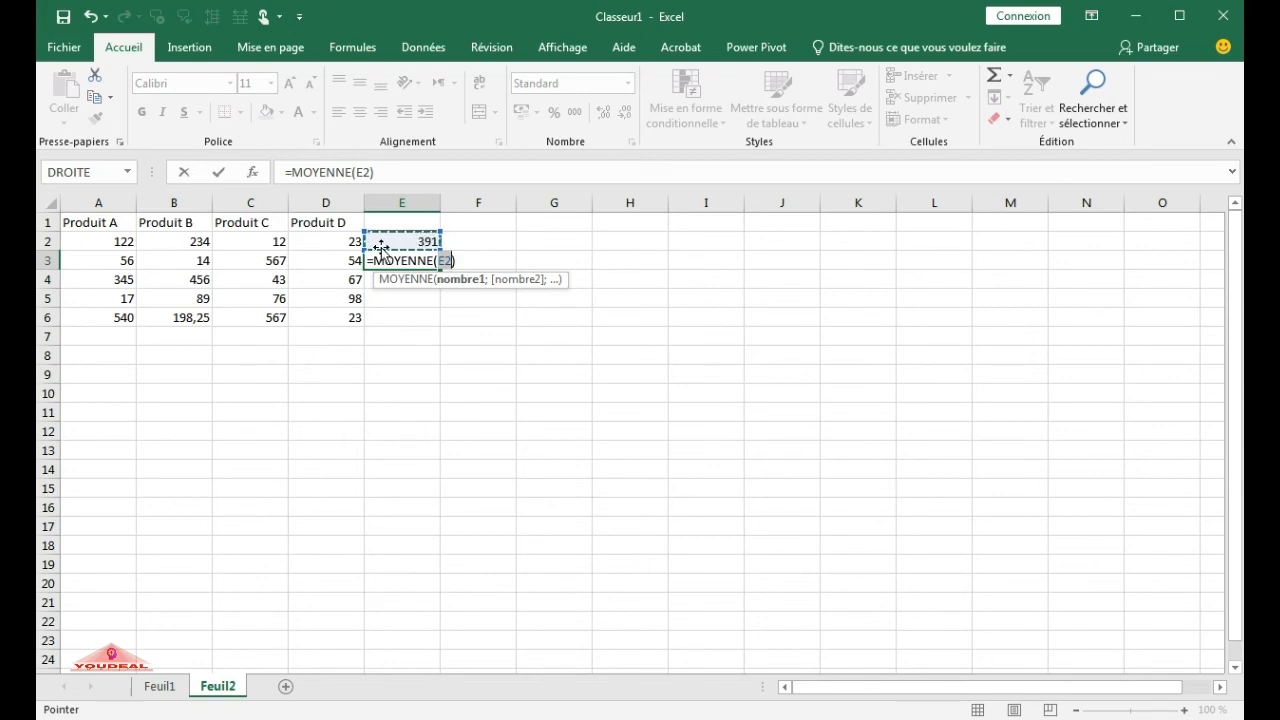
drag(367, 242, 91, 262)
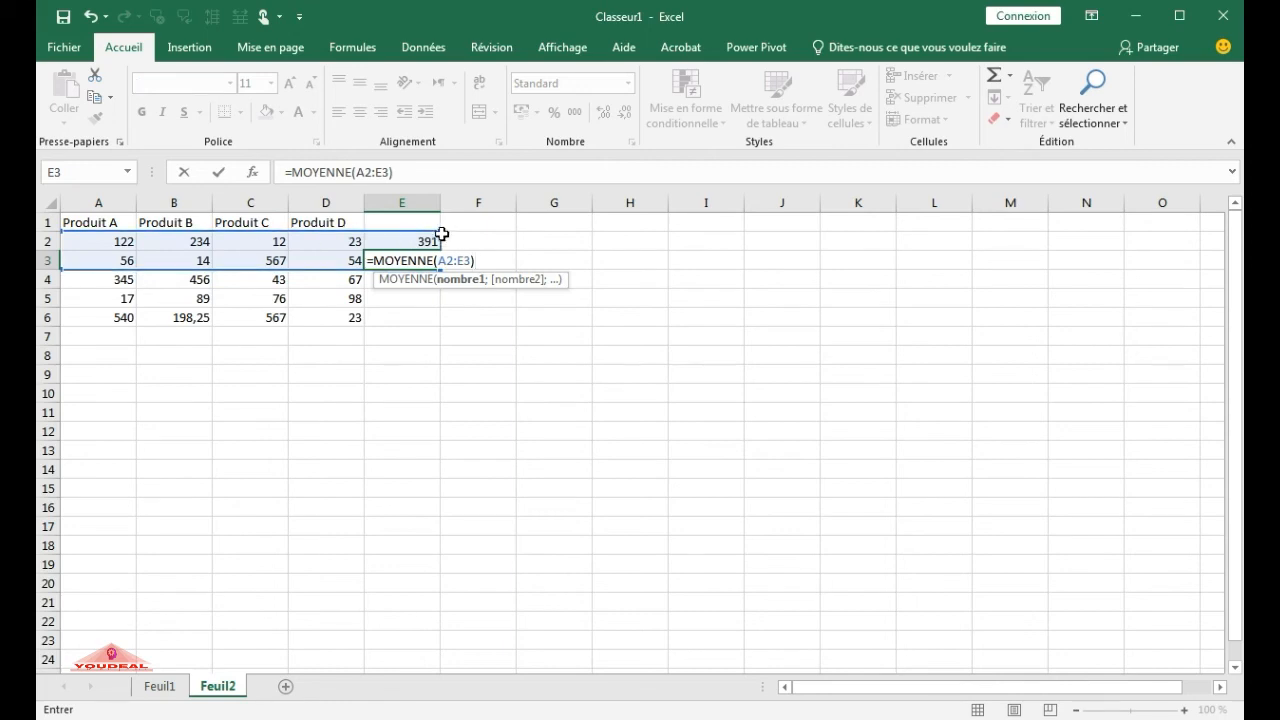
drag(434, 232, 366, 247)
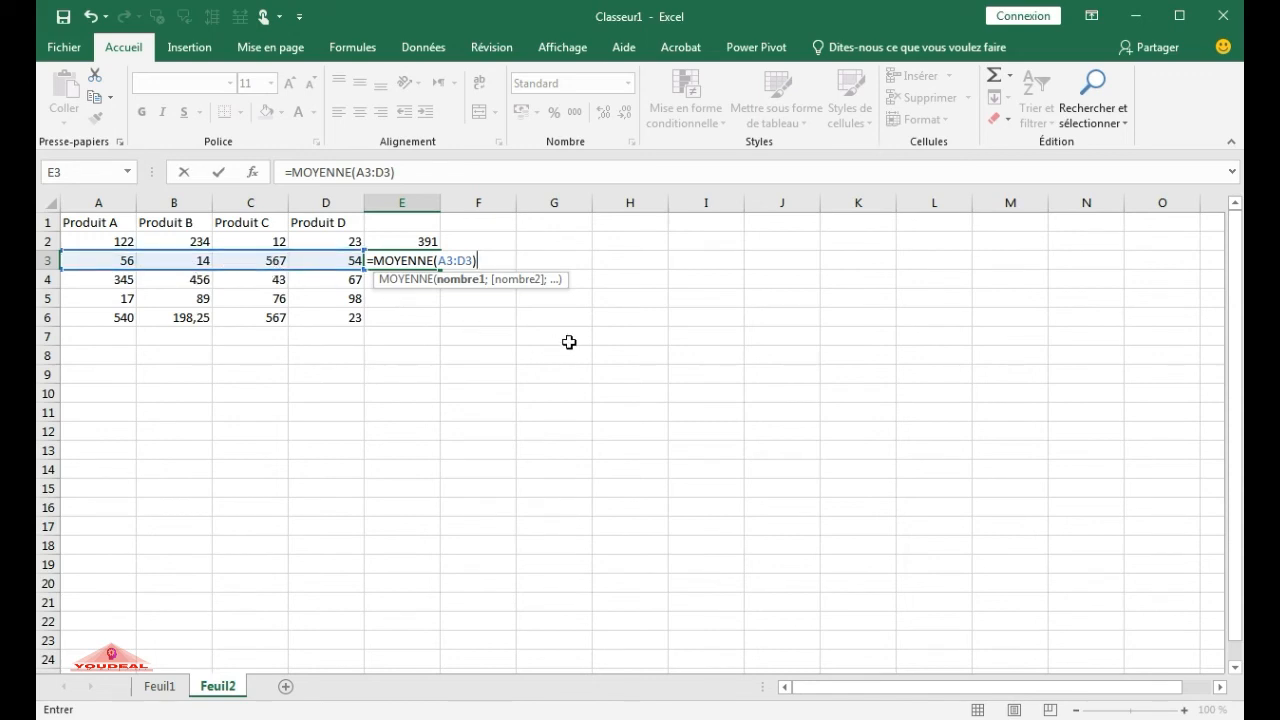
key(Return)
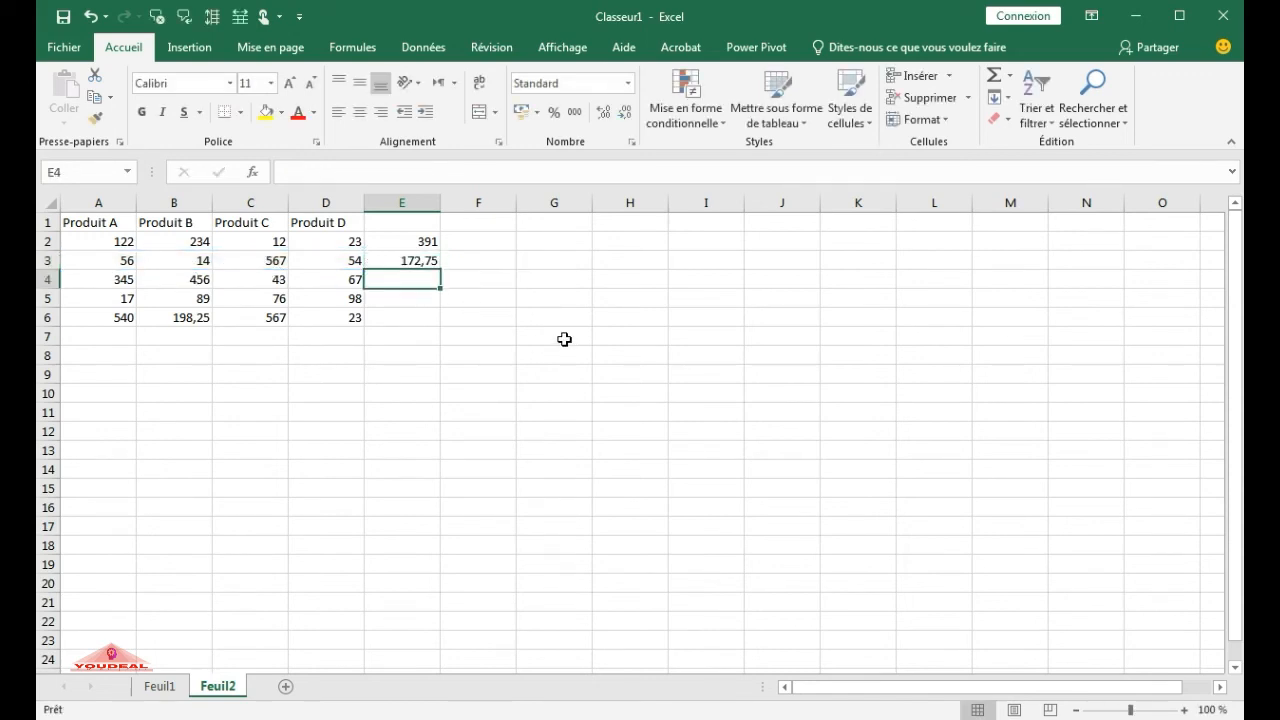
Find the largest value of the table in cell E4 with the automatic Max function, adjusting its range to A2:D6
click(1010, 77)
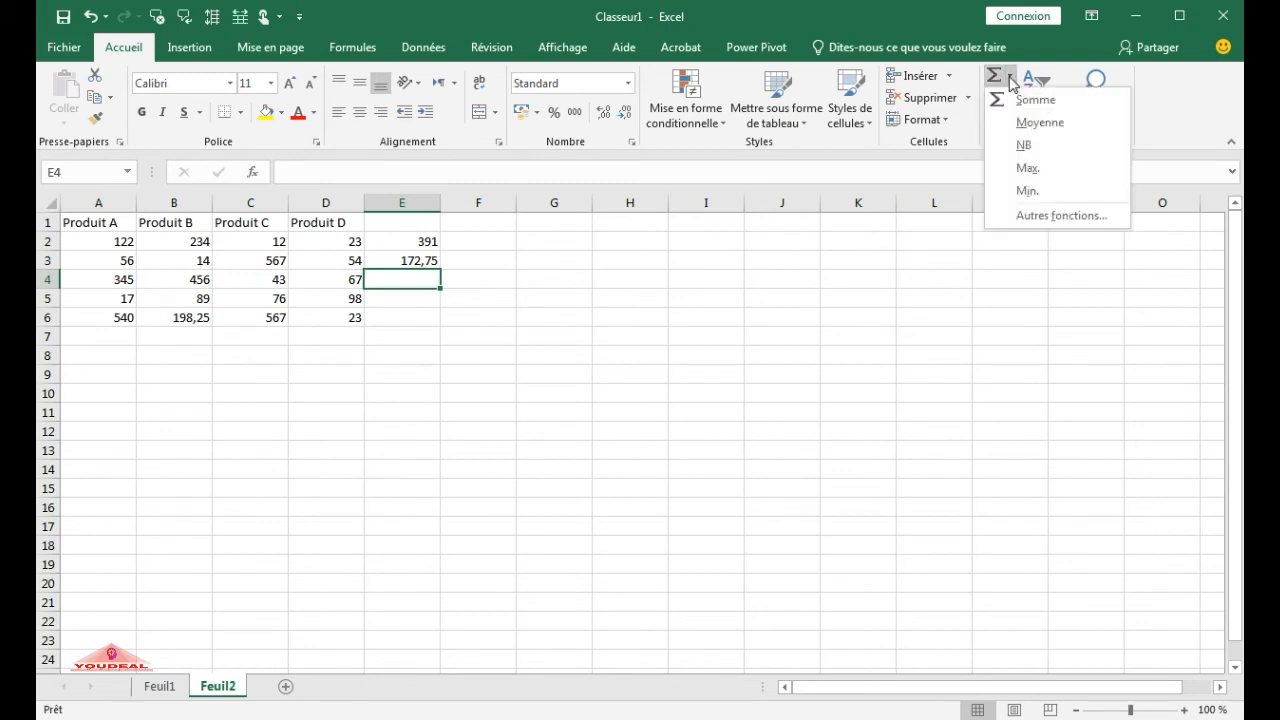
click(1030, 168)
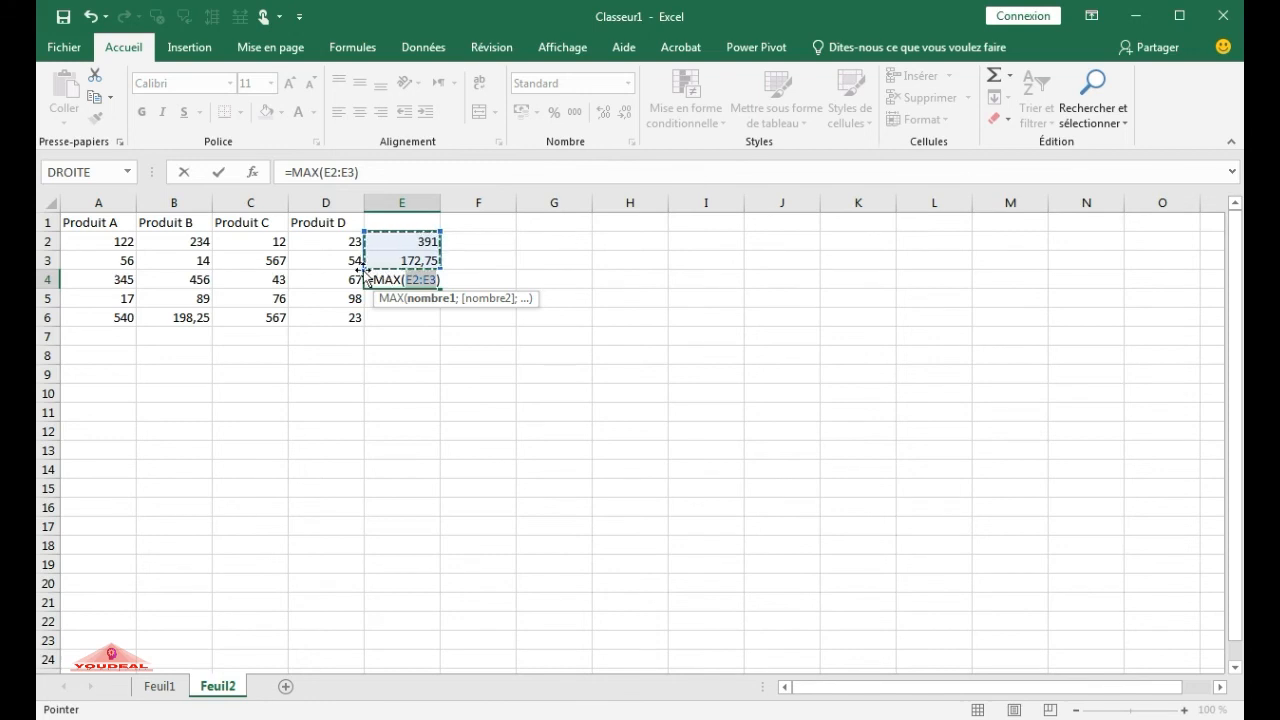
drag(362, 267, 85, 325)
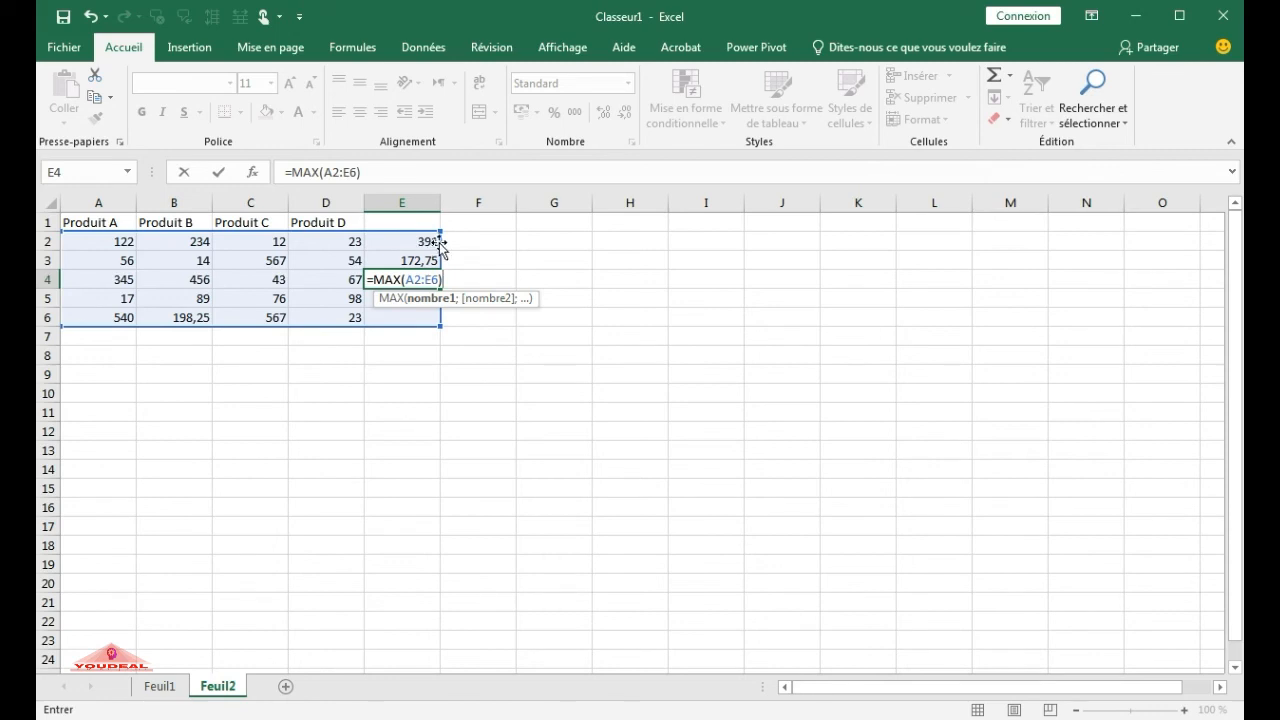
mouse_move(410, 237)
mouse_down()
mouse_move(371, 246)
mouse_move(374, 229)
mouse_move(386, 235)
mouse_up()
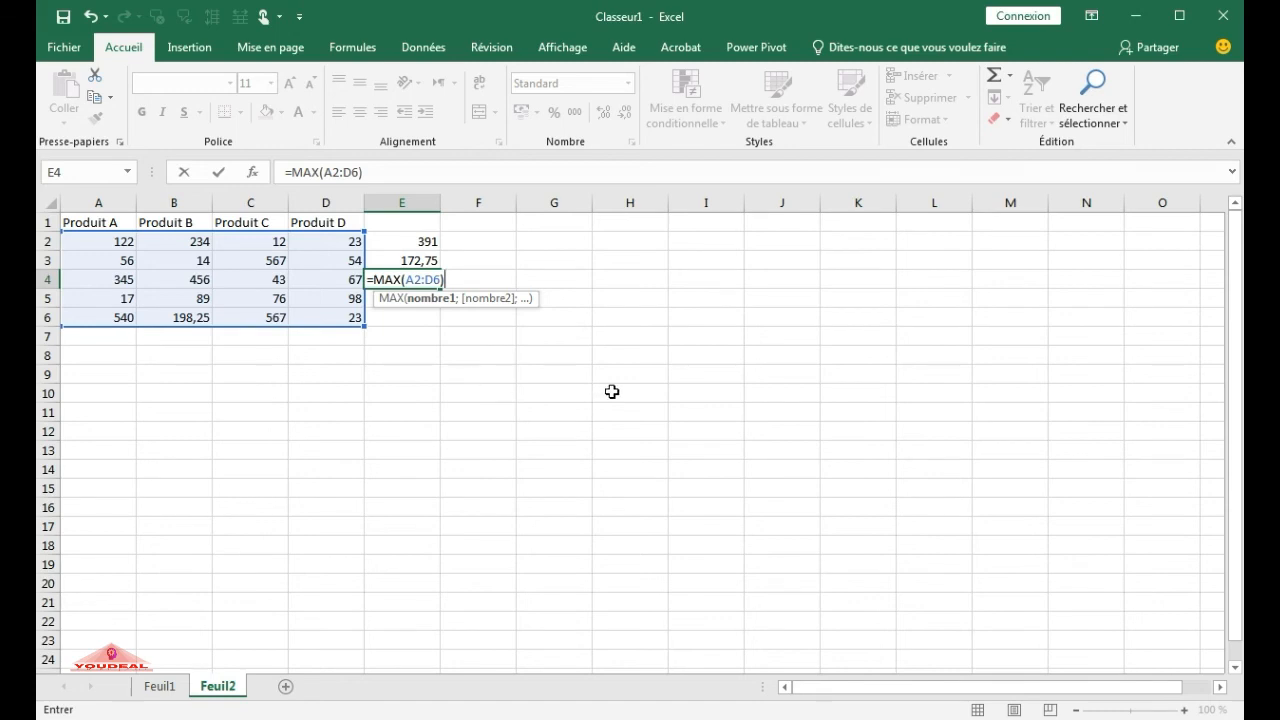
key(Return)
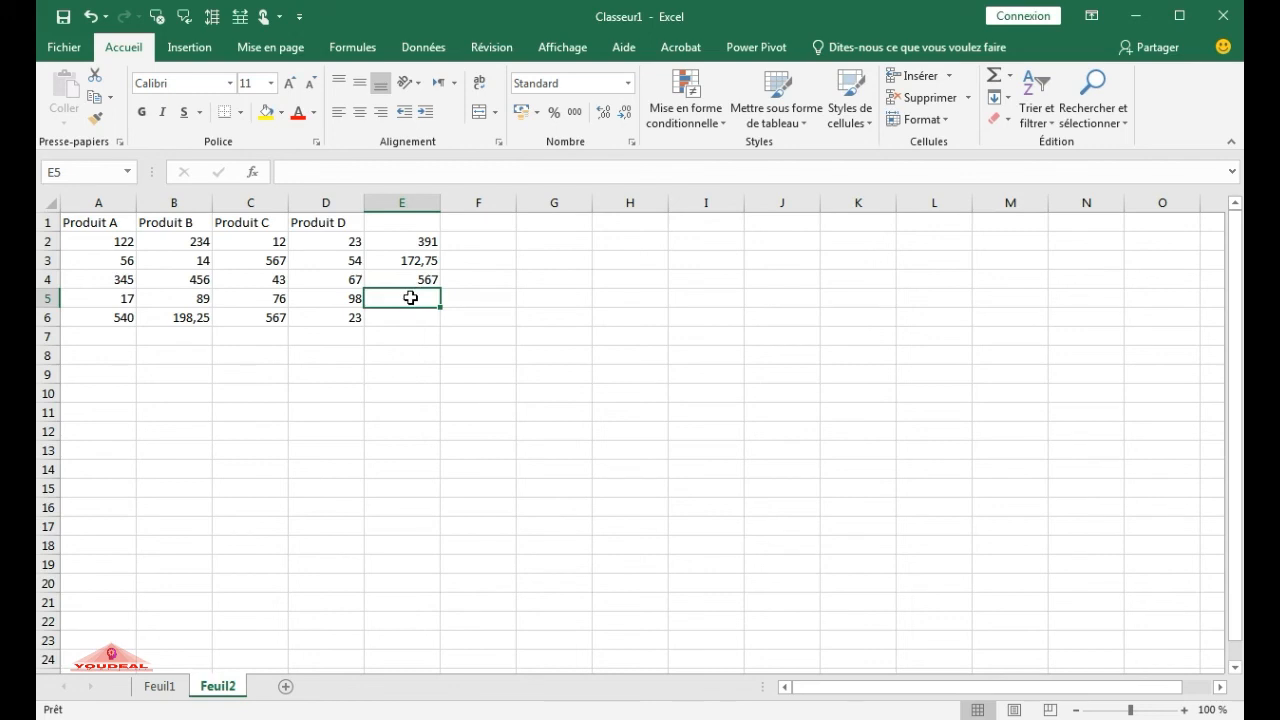
Try to find the maximum in cell E5 with the automatic Max function over the range A2:E6
click(1009, 75)
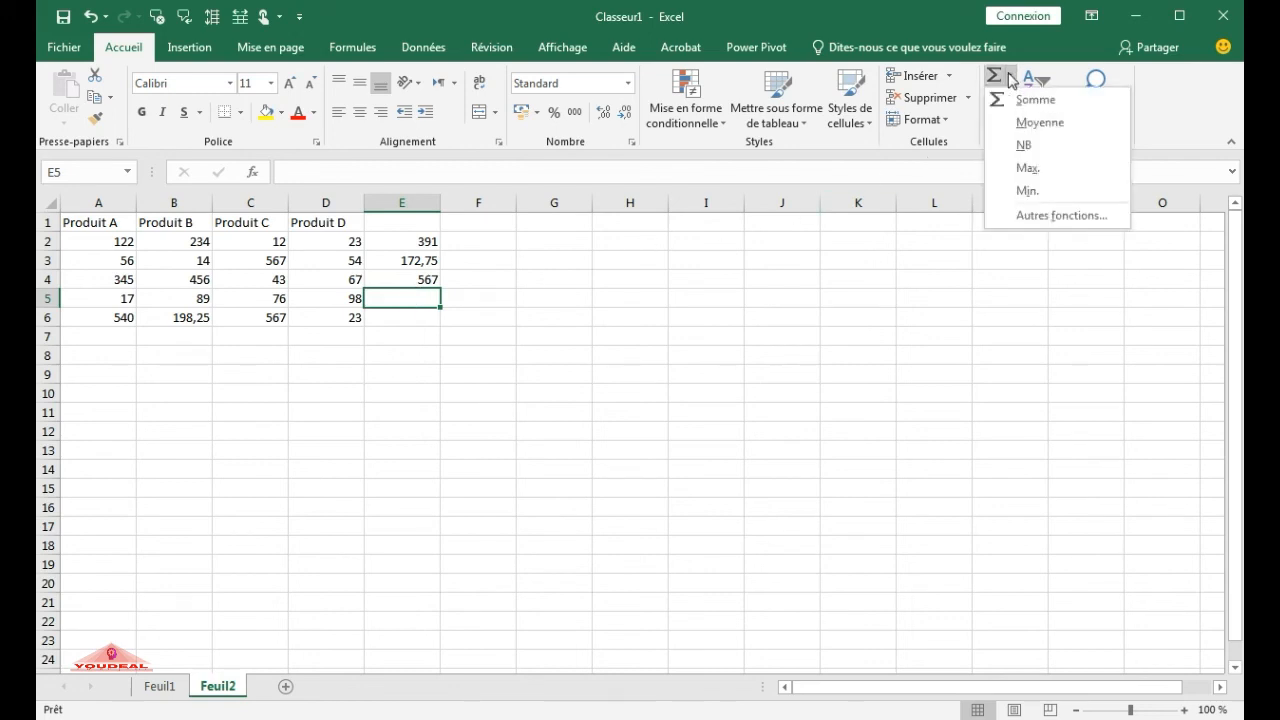
click(1040, 166)
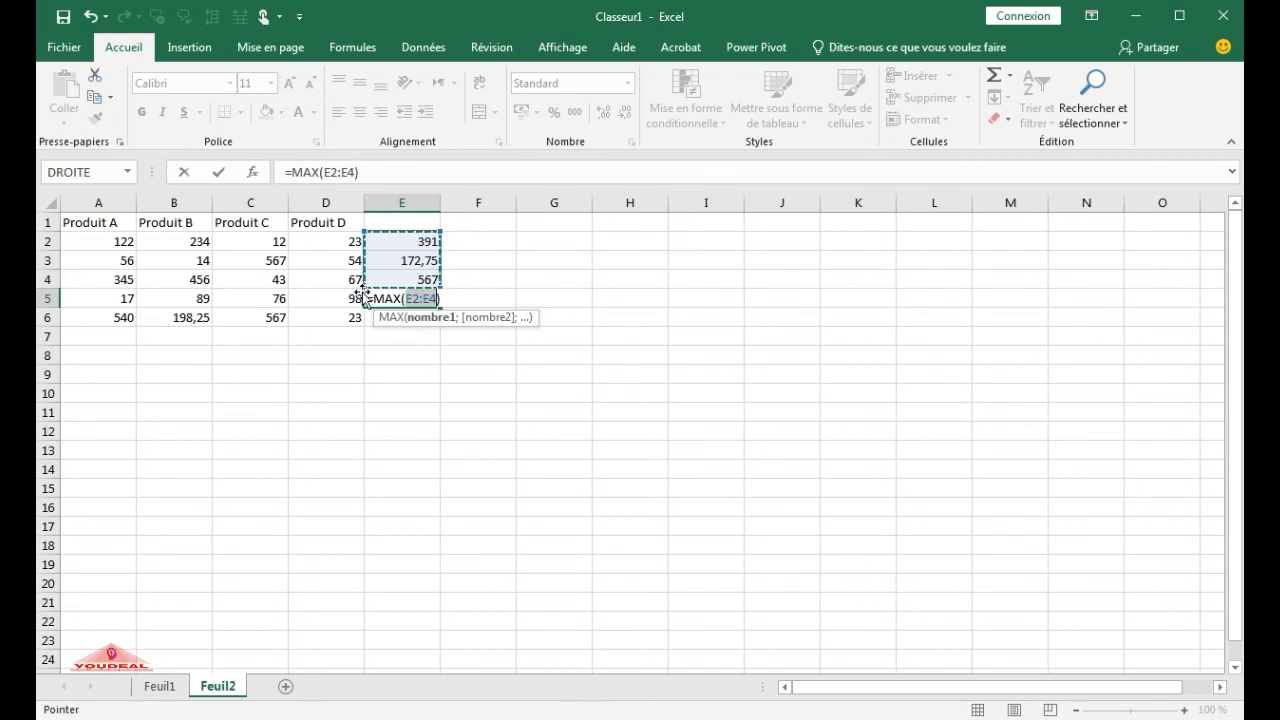
drag(366, 283, 90, 317)
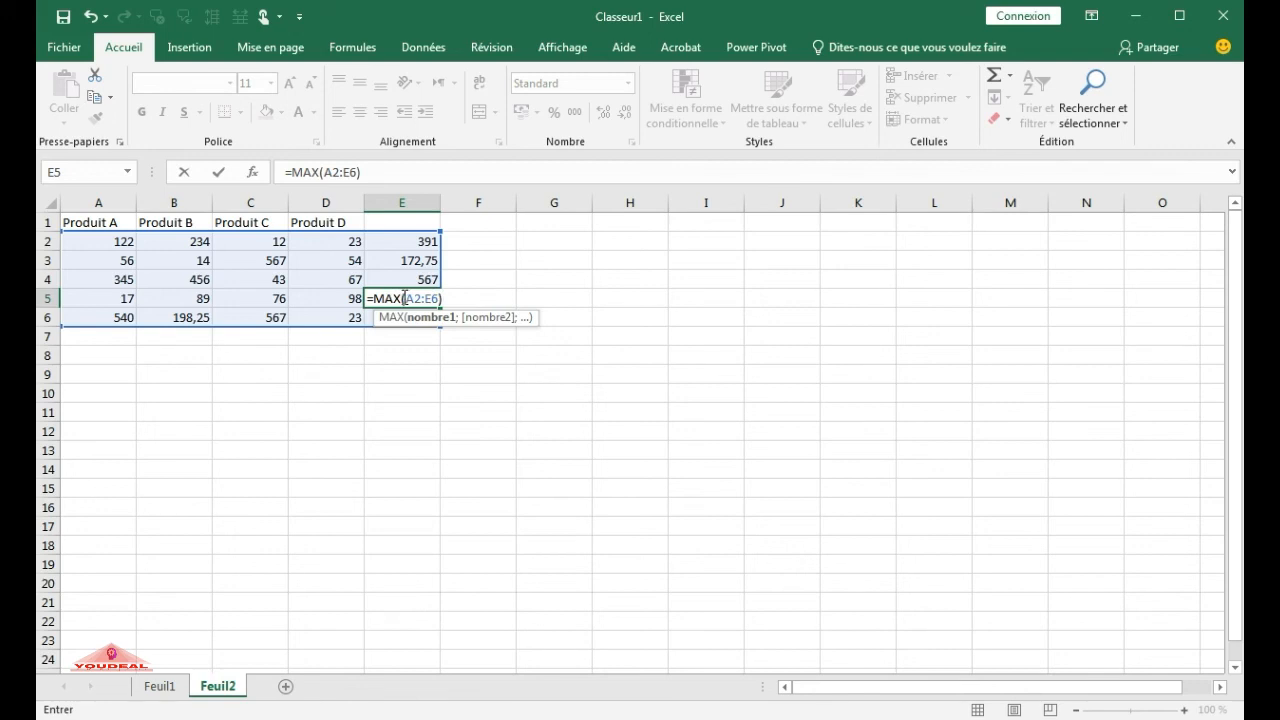
key(Return)
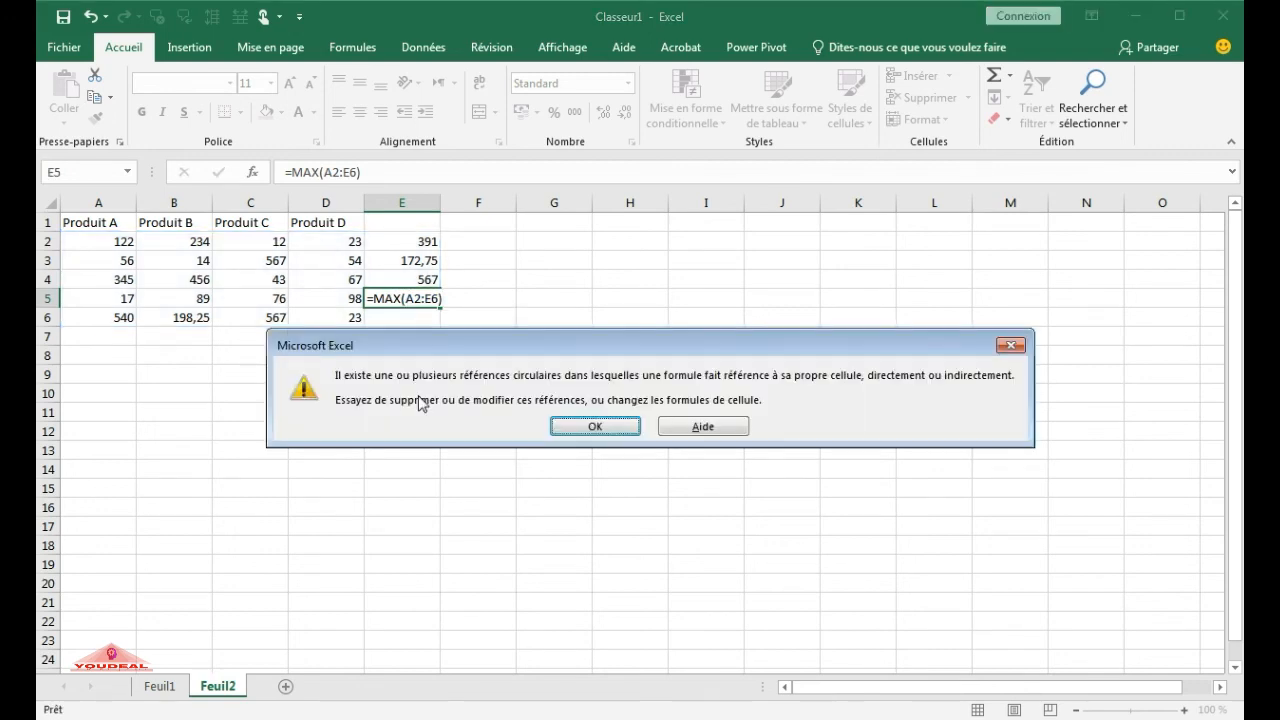
click(595, 428)
Replace the formula in cell E5 with the automatic Max function over the range A2:D5
click(413, 297)
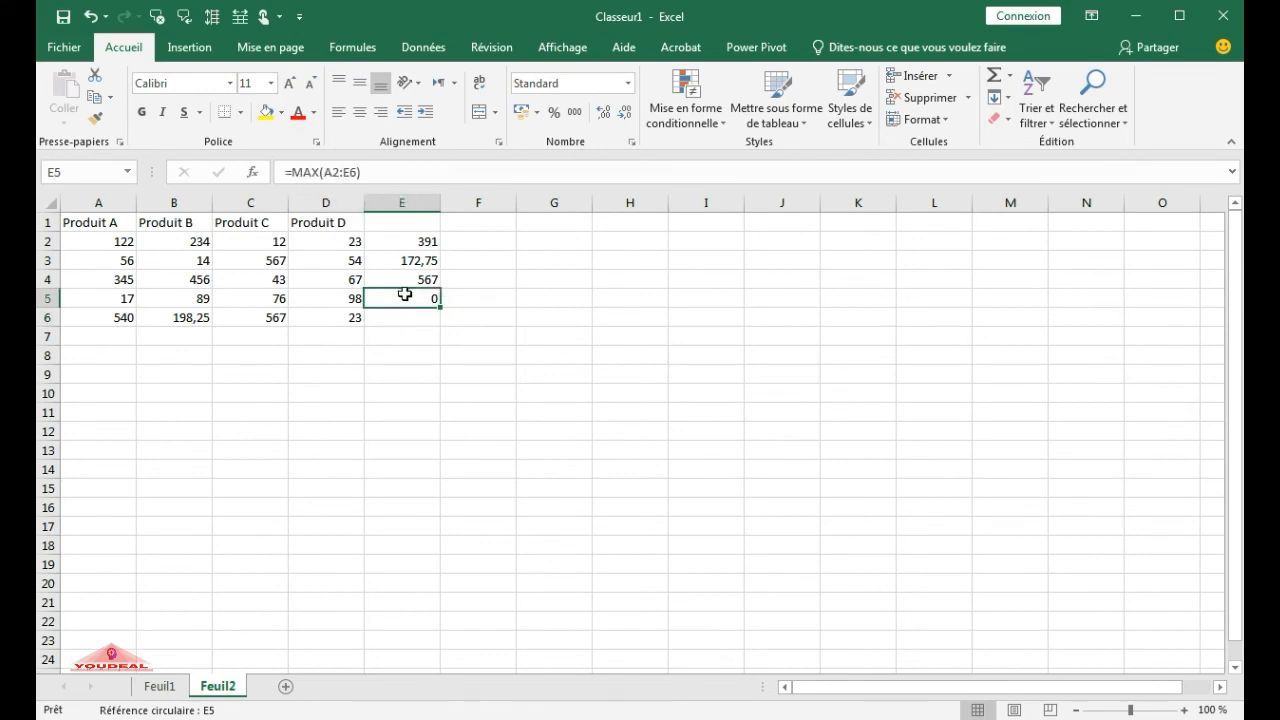
click(1009, 75)
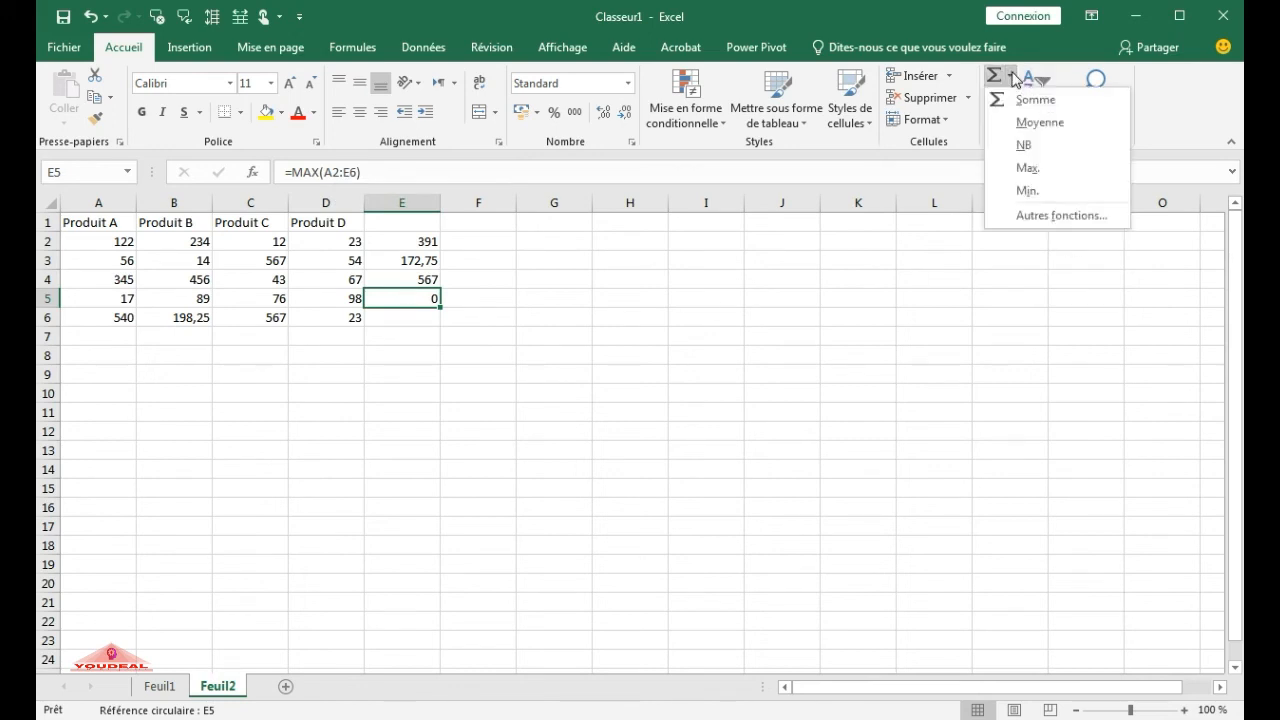
click(1046, 168)
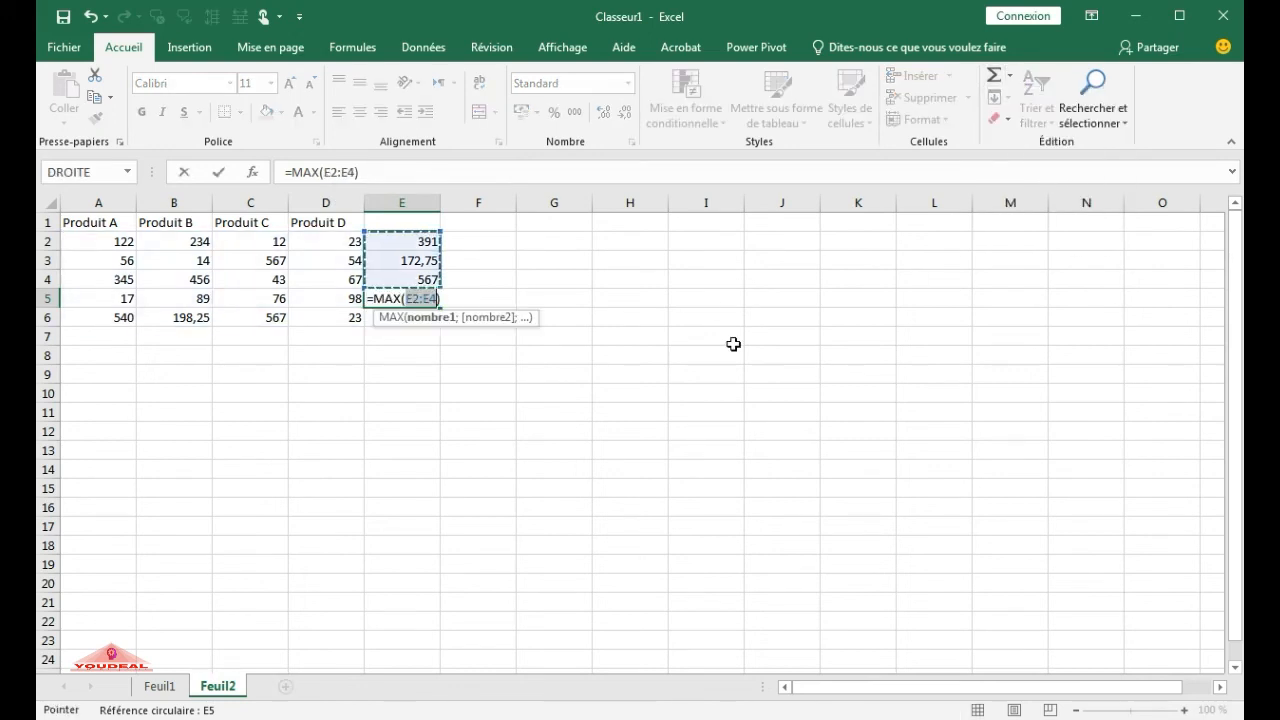
click(400, 258)
drag(400, 258, 123, 294)
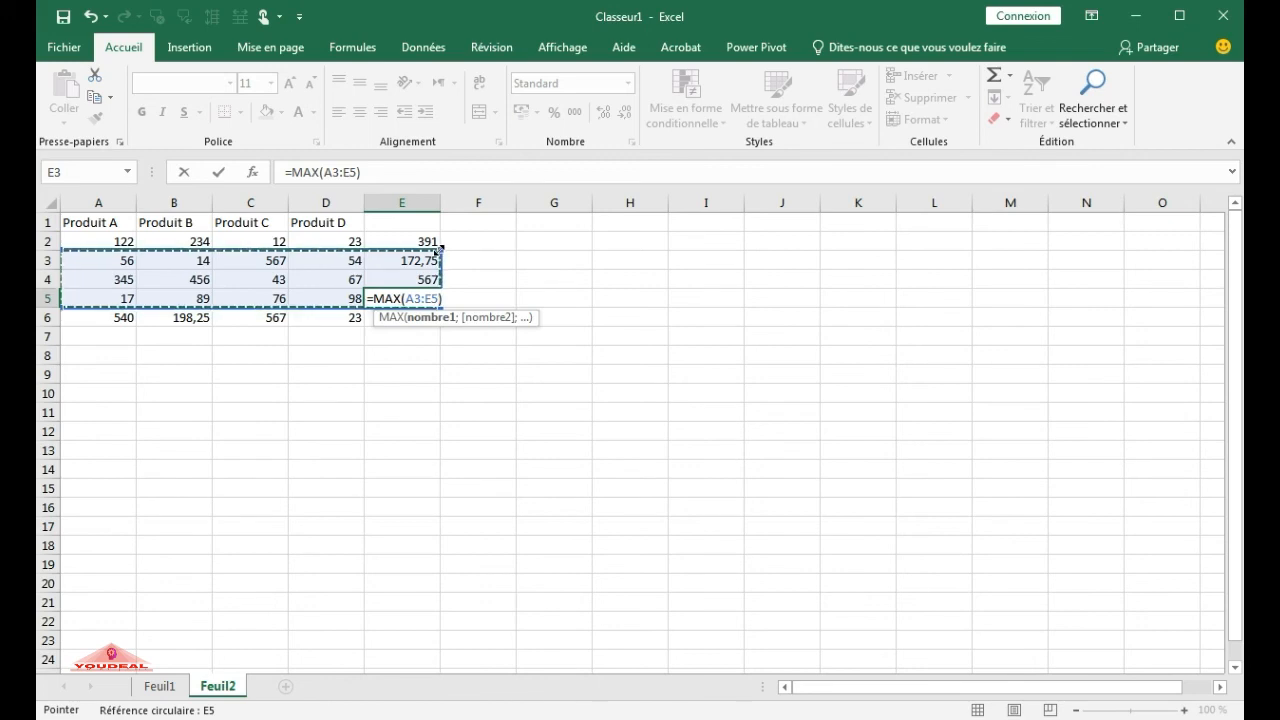
drag(446, 261, 374, 240)
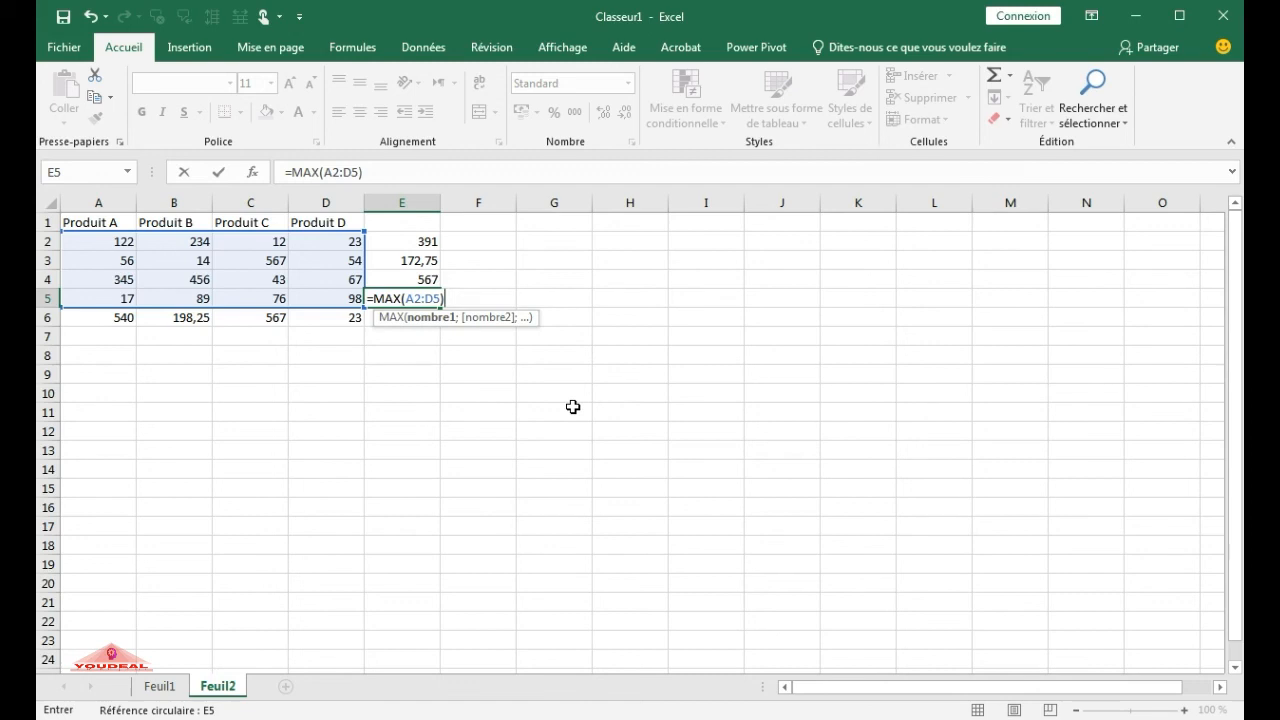
key(Return)
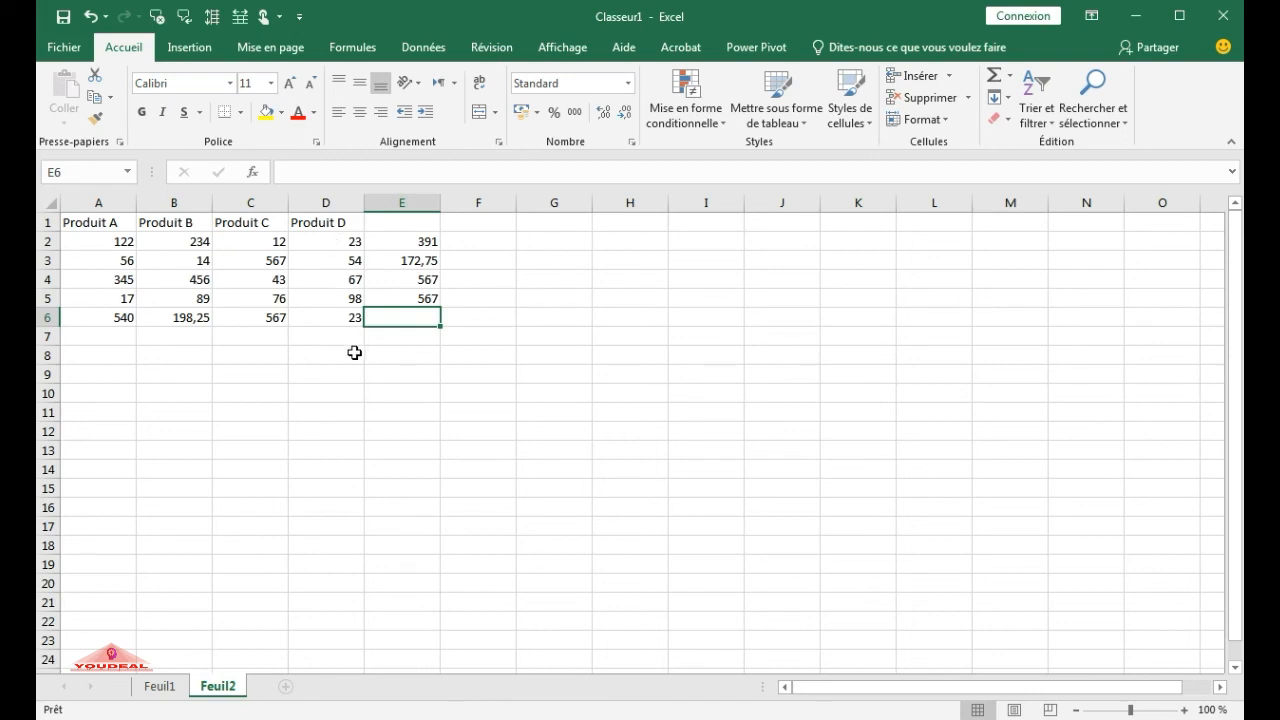
Count the numeric values of row 6 in cell E6 with the automatic NB function, adjusting its range to A6:D6
click(1010, 76)
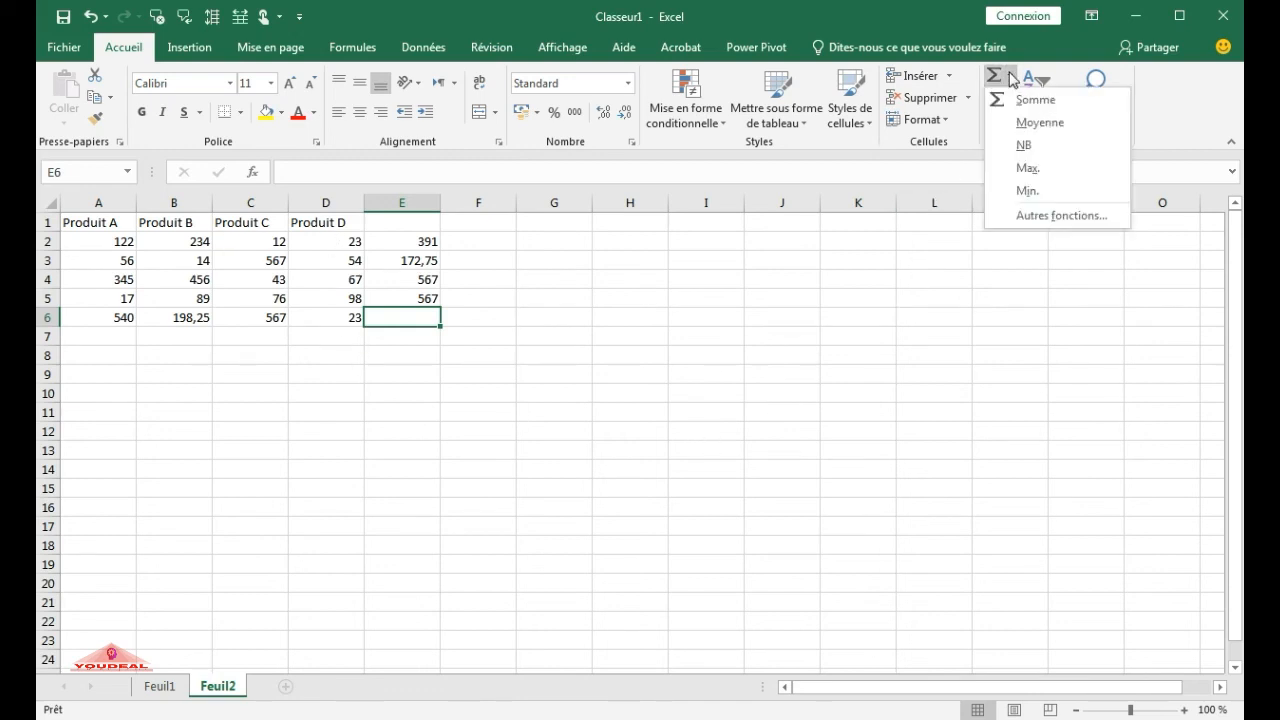
click(1025, 145)
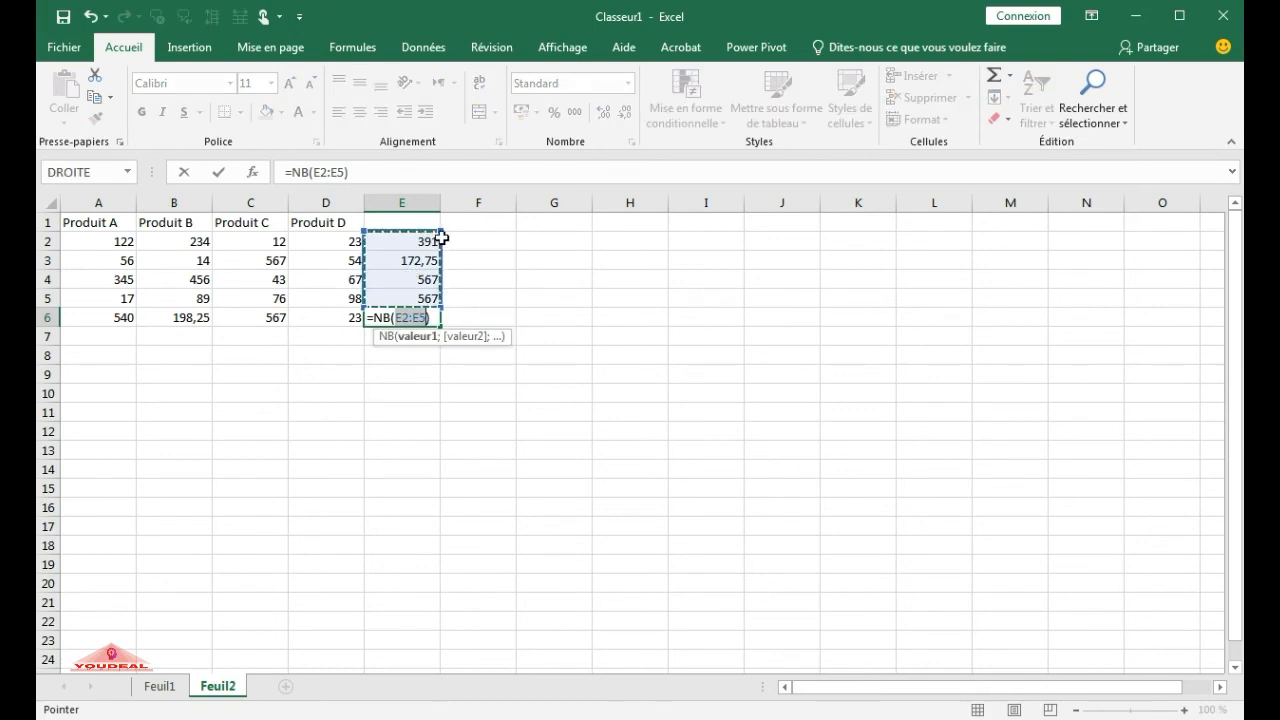
click(441, 232)
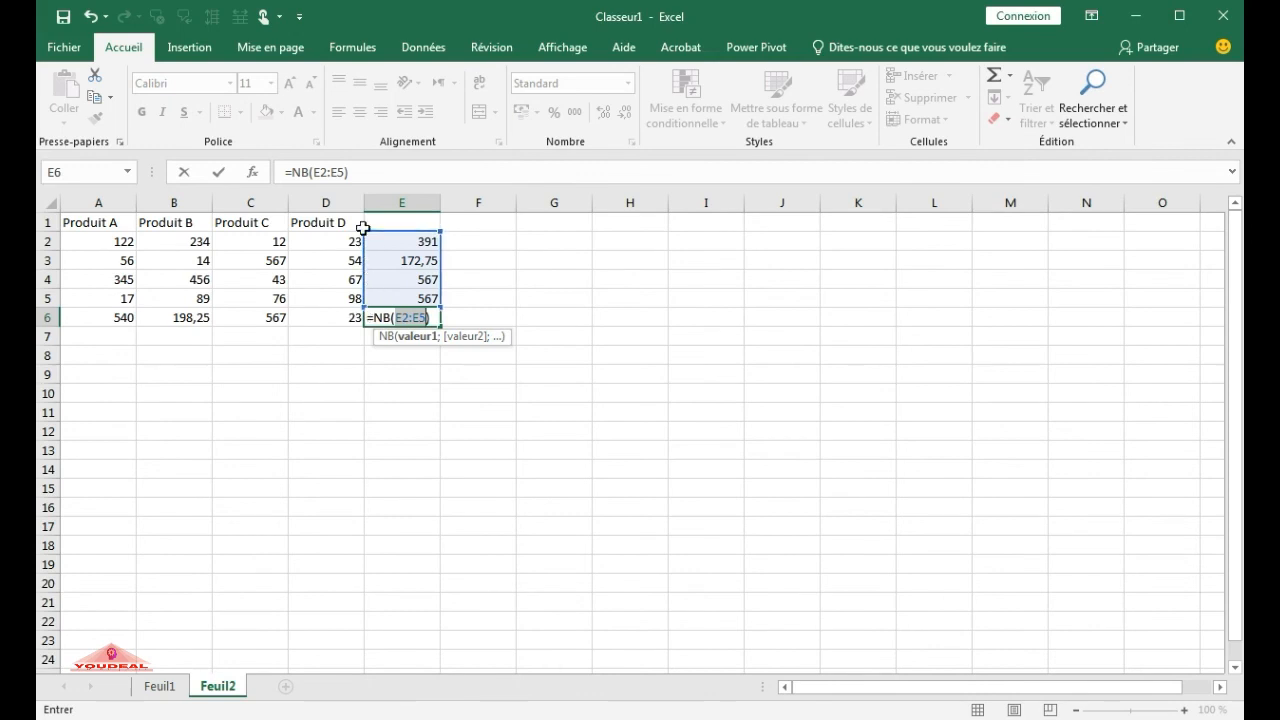
drag(364, 232, 84, 322)
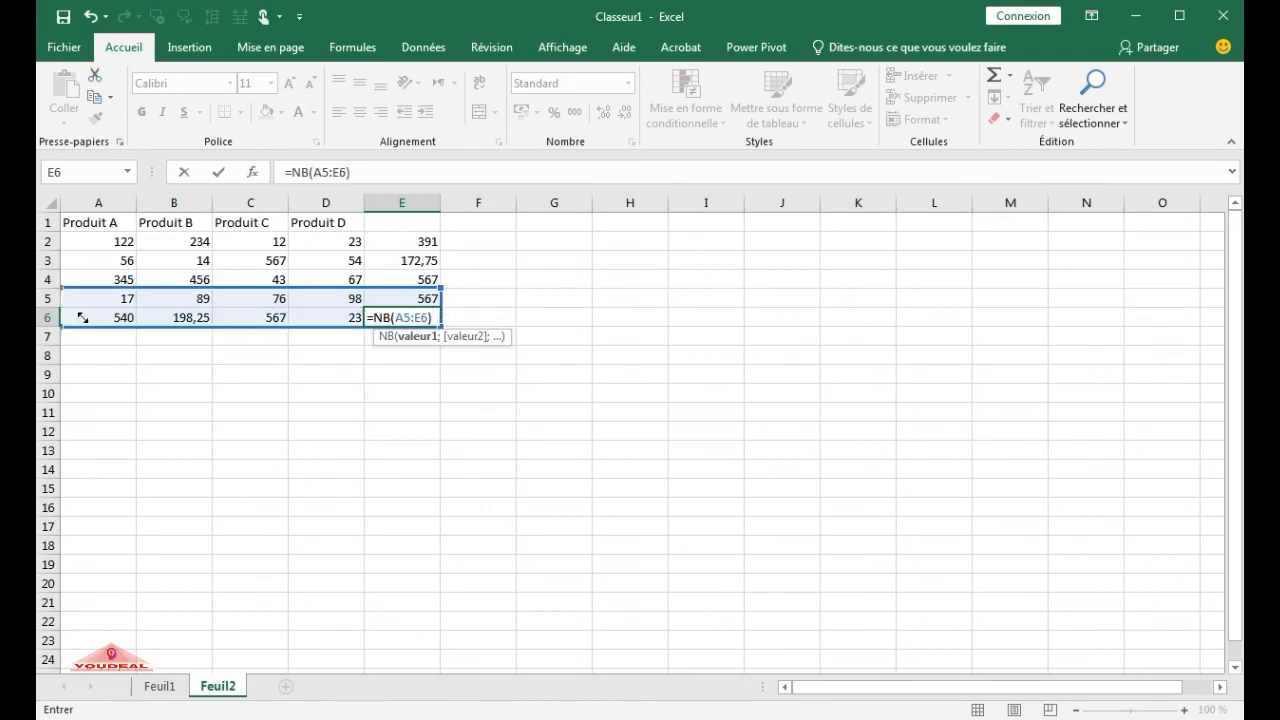
drag(440, 288, 354, 298)
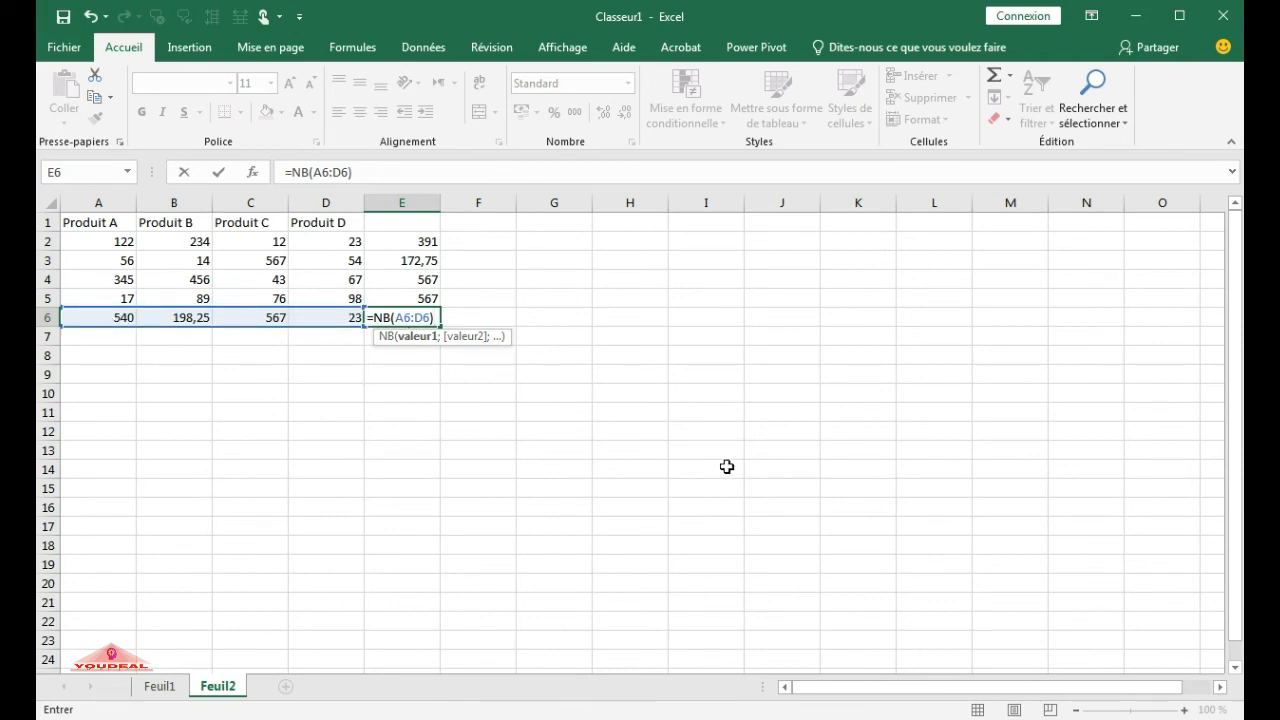
key(Return)
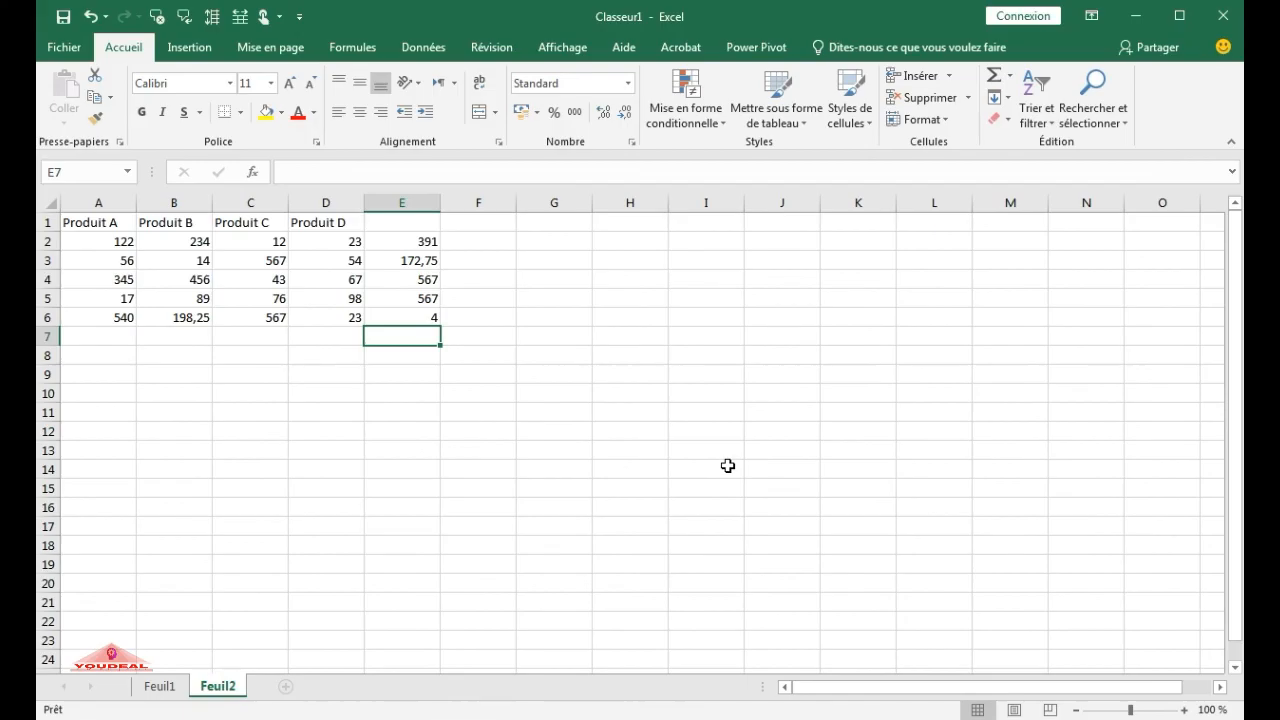